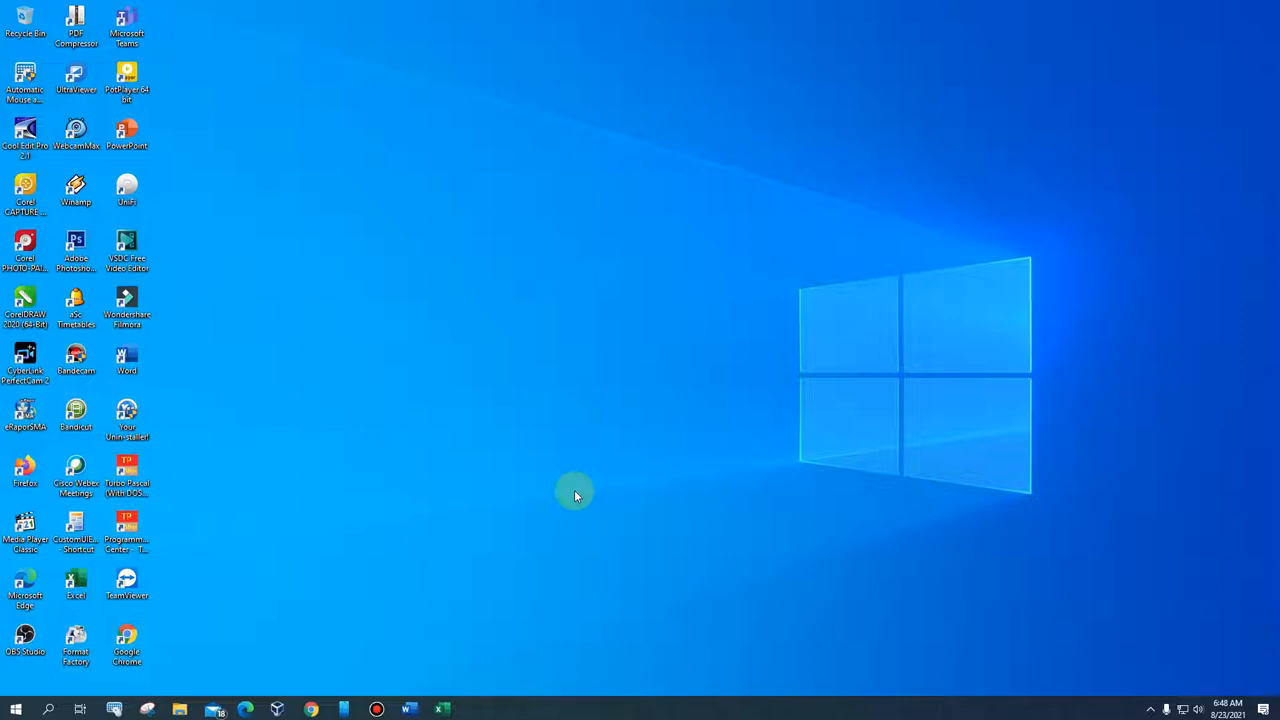
Step: Switch to the product sales workbook in Excel, enter the heading "Bulan" in cell A2 and make it bold
{"action": "left_click", "coordinate": [443, 708]}
{"action": "left_click", "coordinate": [448, 479]}
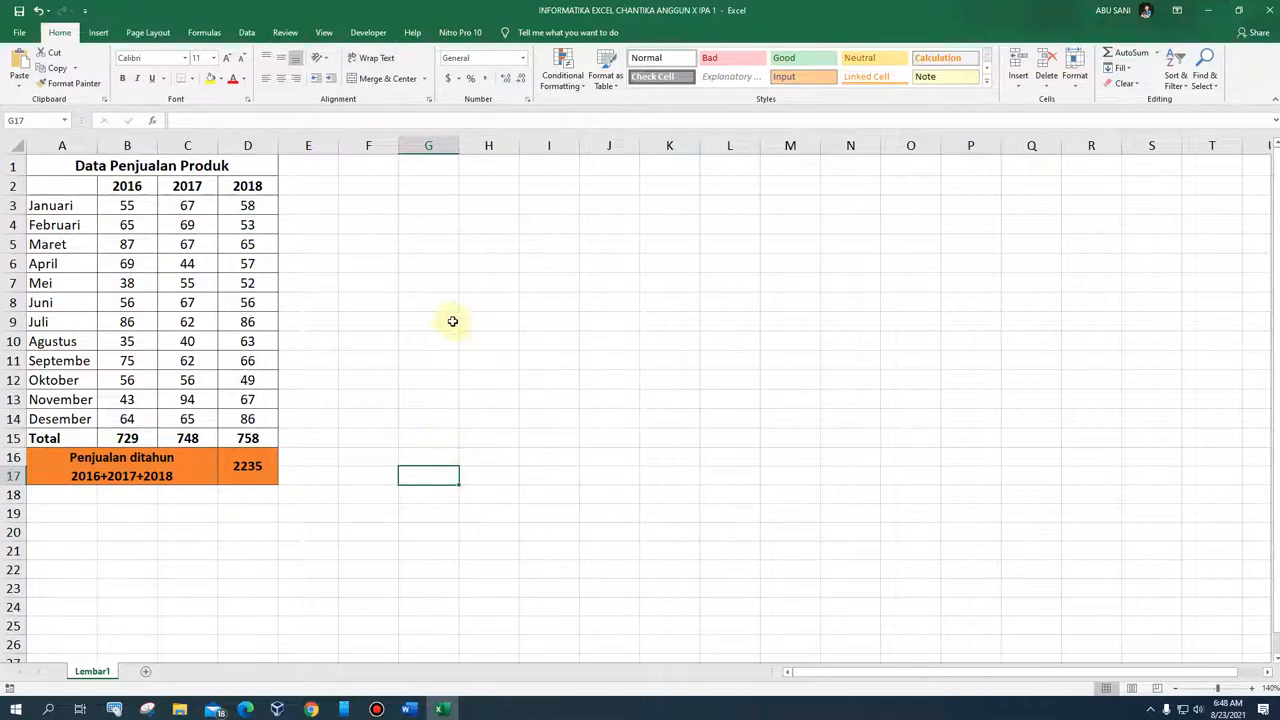
{"action": "left_click", "coordinate": [86, 190]}
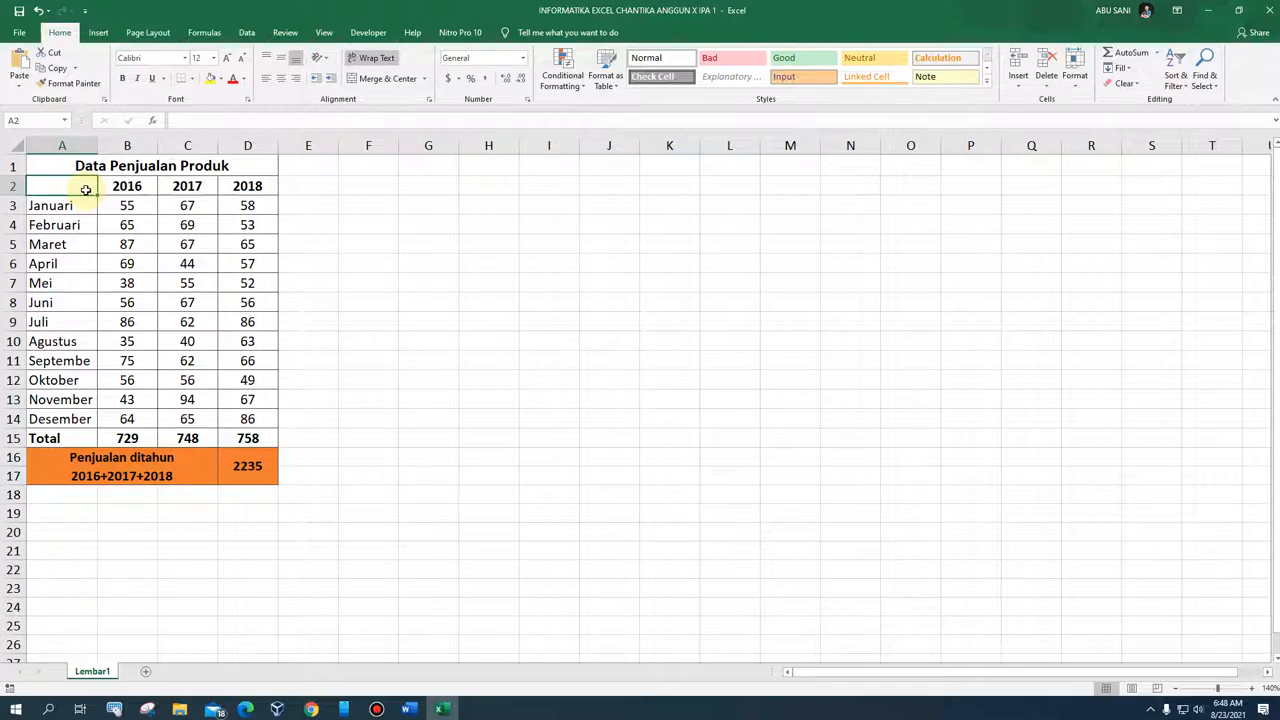
{"action": "type", "text": "D"}
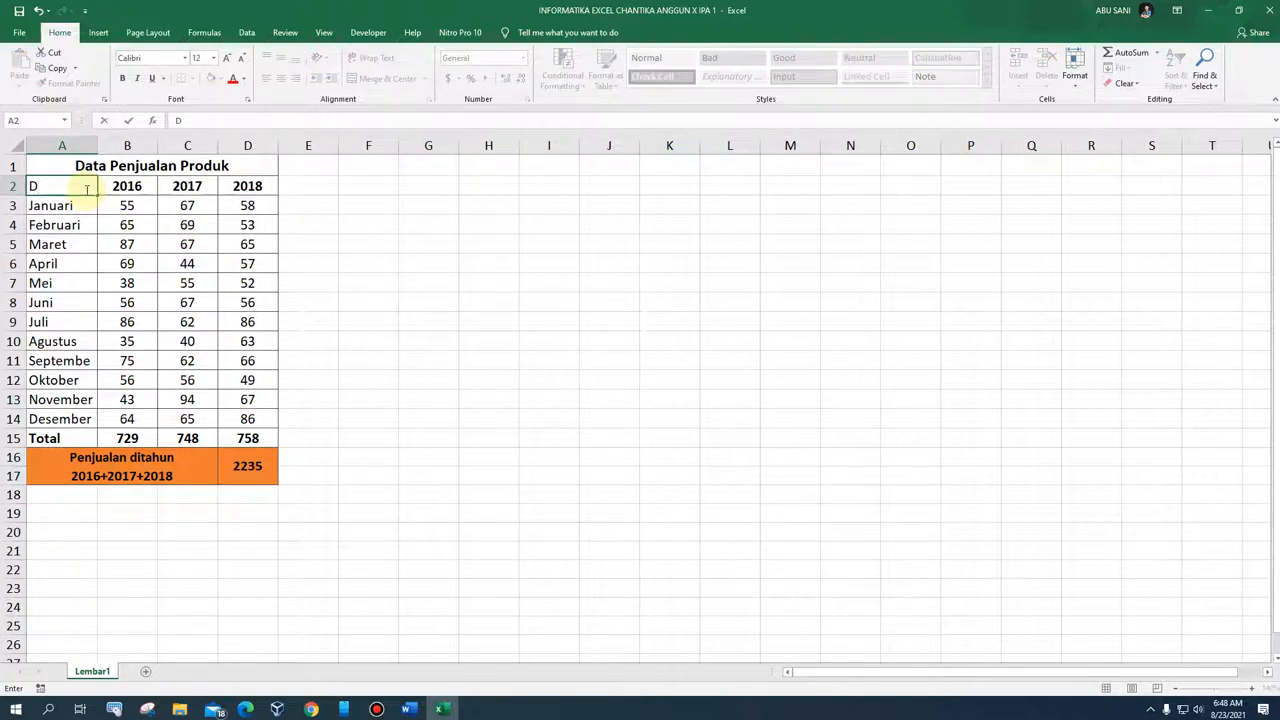
{"action": "key", "text": "BackSpace"}
{"action": "type", "text": "Bulan"}
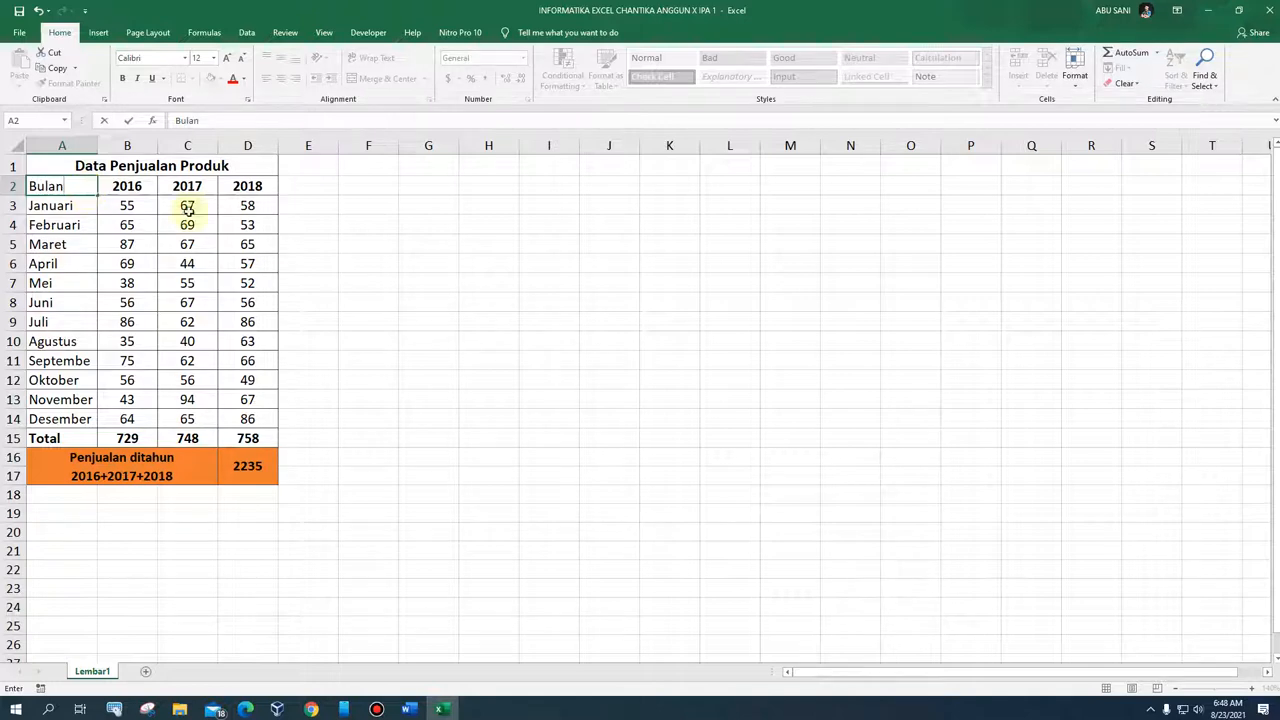
{"action": "left_click", "coordinate": [554, 297]}
{"action": "left_click", "coordinate": [68, 186]}
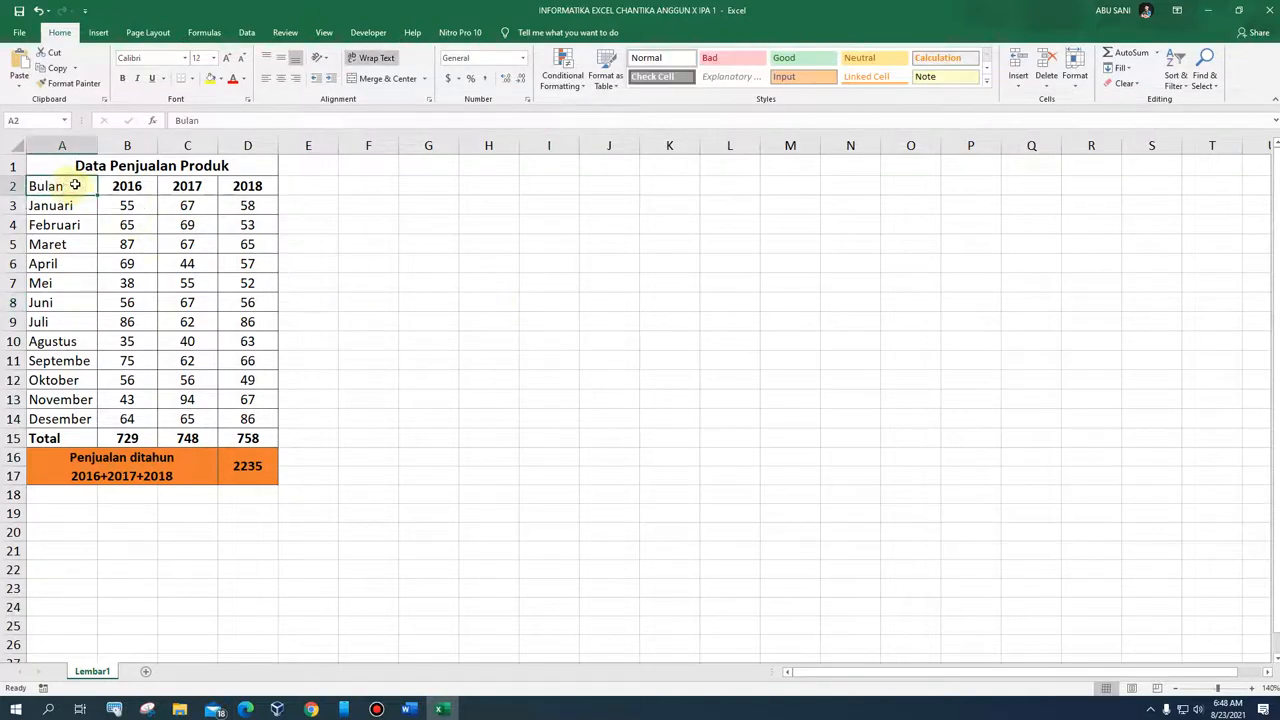
{"action": "left_click", "coordinate": [122, 78]}
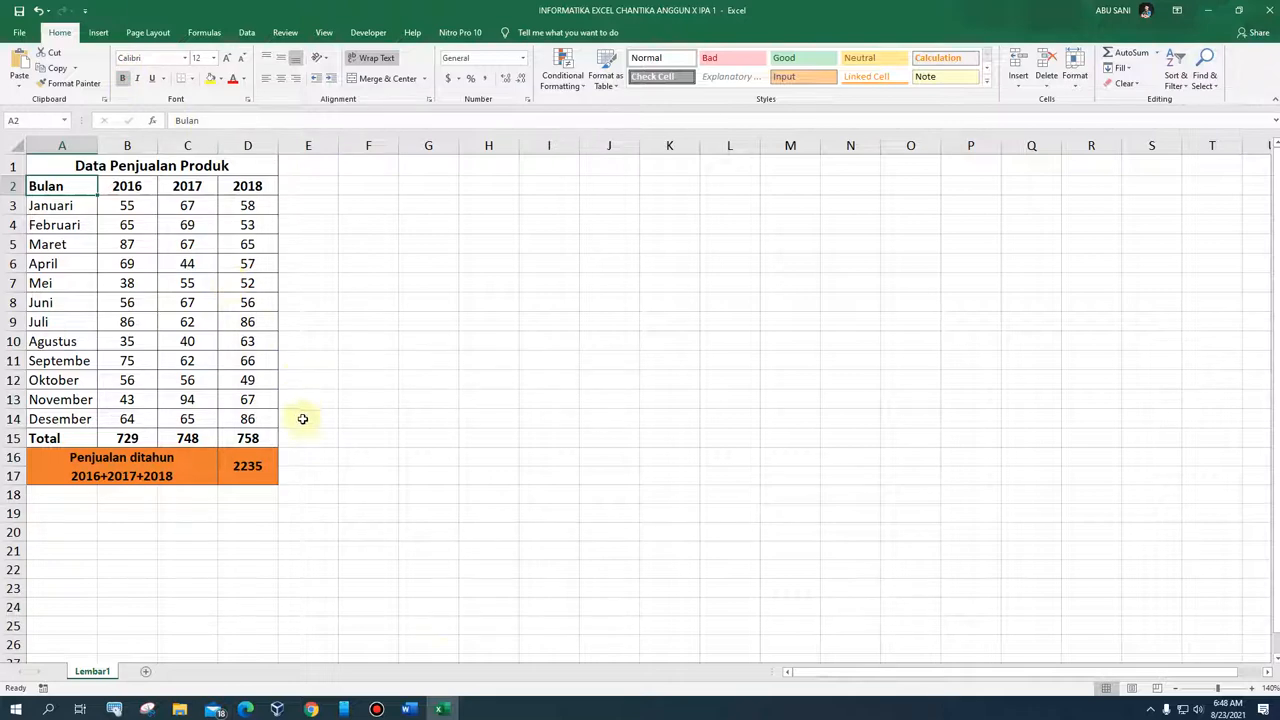
Step: Switch to the blank Word document and write three lines: "Copy Paste", "Copy Paste paste as....." and "Copy Paste Link as...."
{"action": "left_click", "coordinate": [409, 708]}
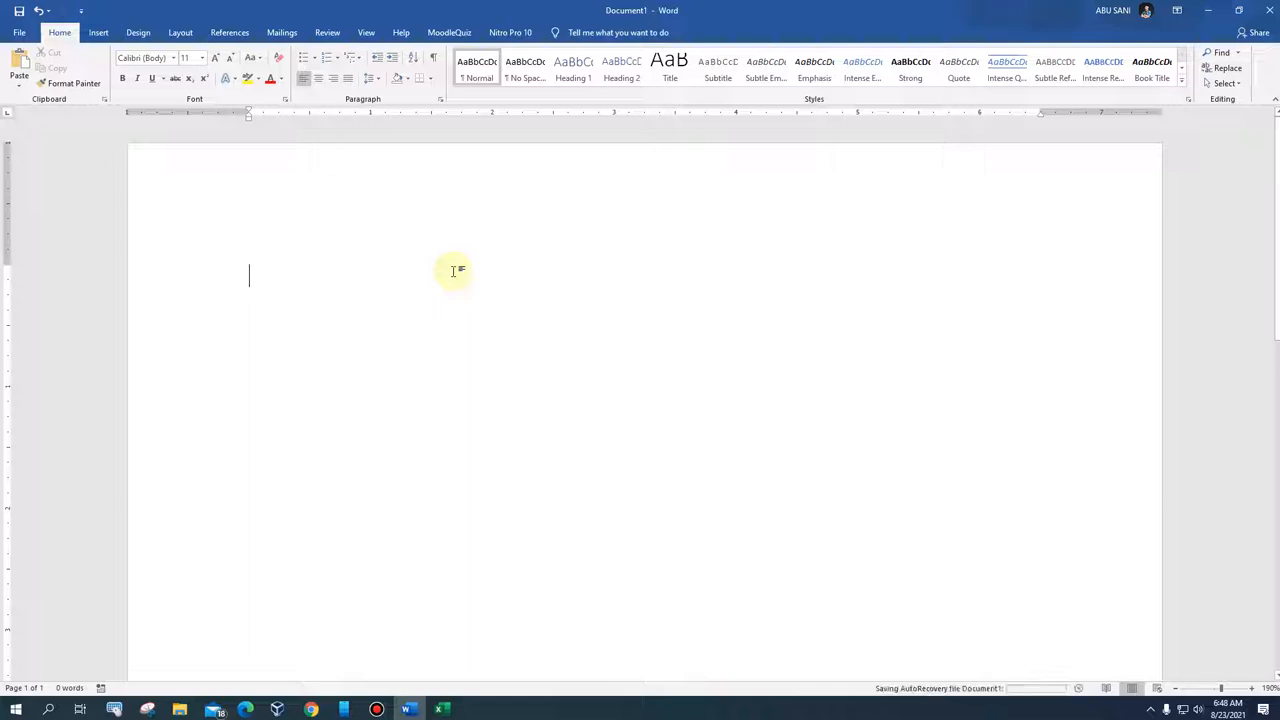
{"action": "type", "text": "B"}
{"action": "key", "text": "BackSpace"}
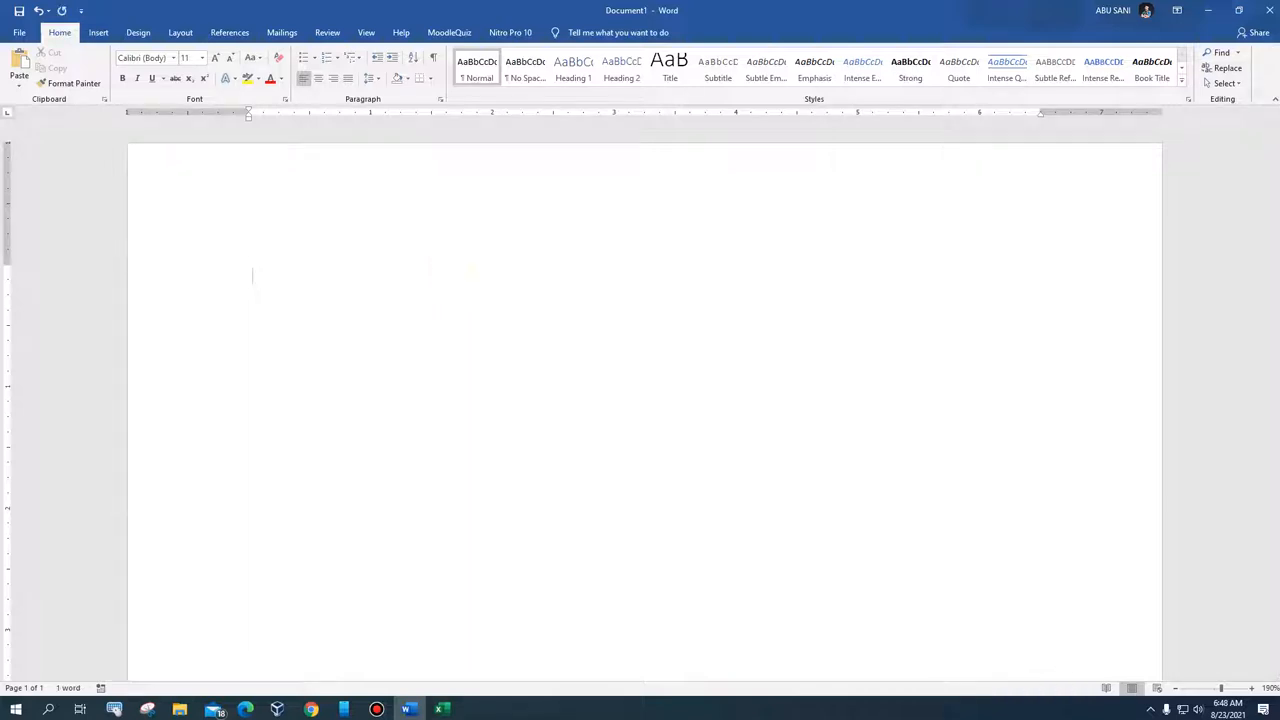
{"action": "type", "text": "Copy Paste"}
{"action": "key", "text": "Return"}
{"action": "type", "text": "Copy P"}
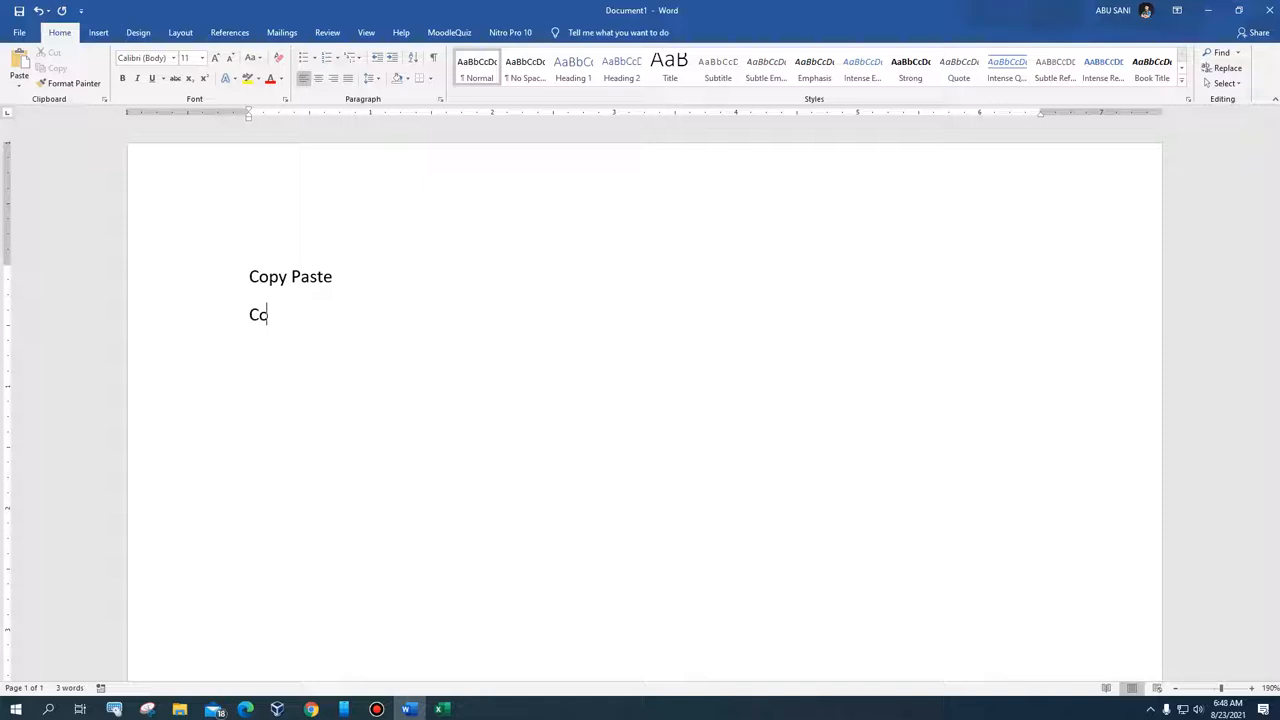
{"action": "type", "text": "aste paste "}
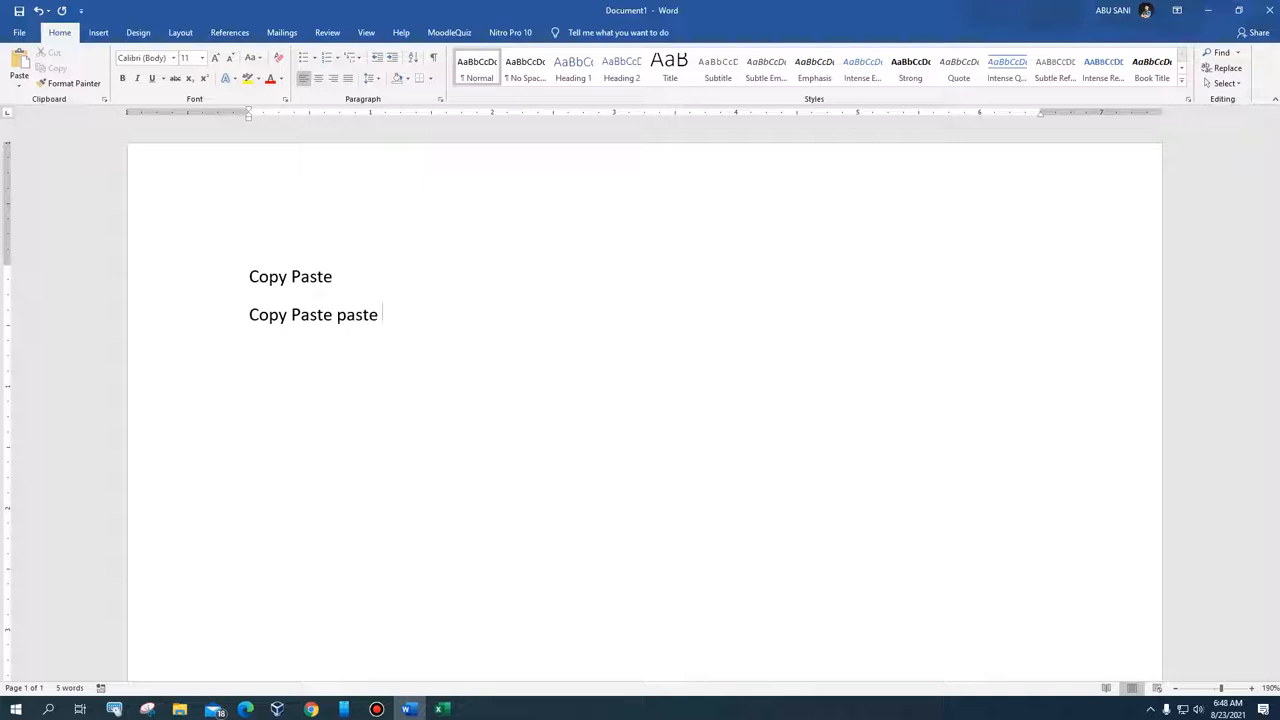
{"action": "type", "text": "as..... C"}
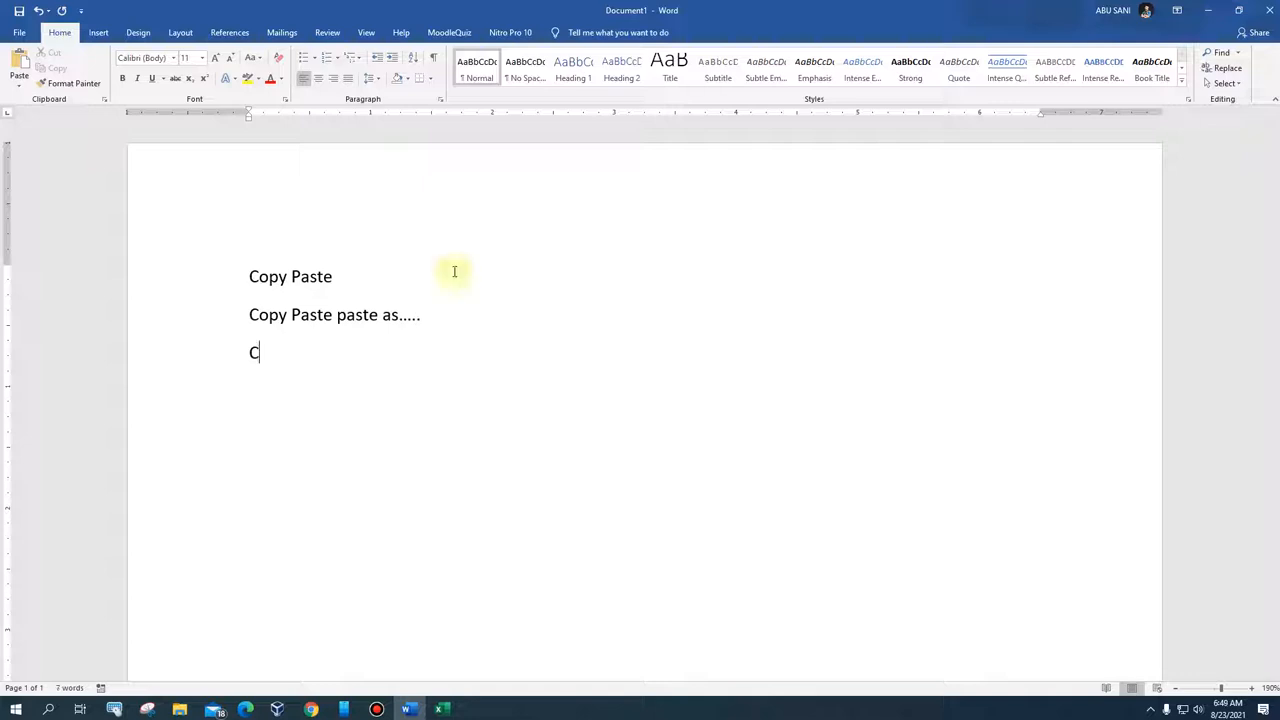
{"action": "type", "text": "opy Paste"}
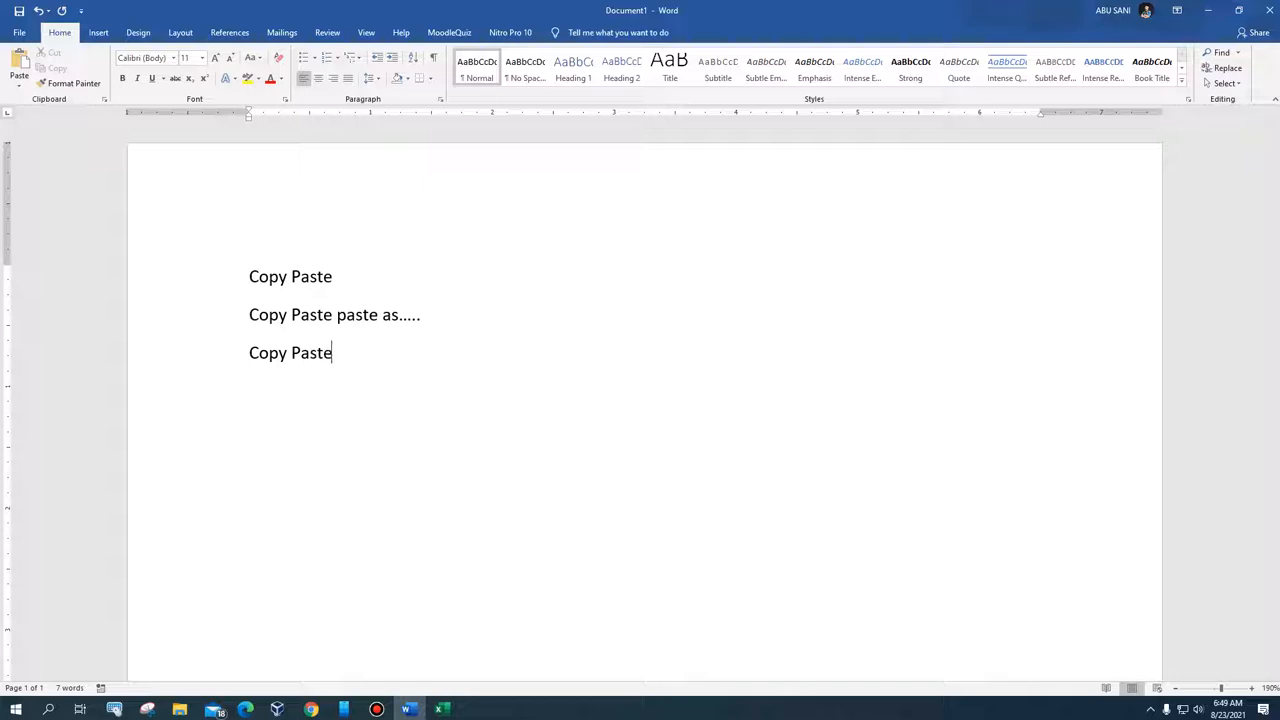
{"action": "type", "text": " Link as"}
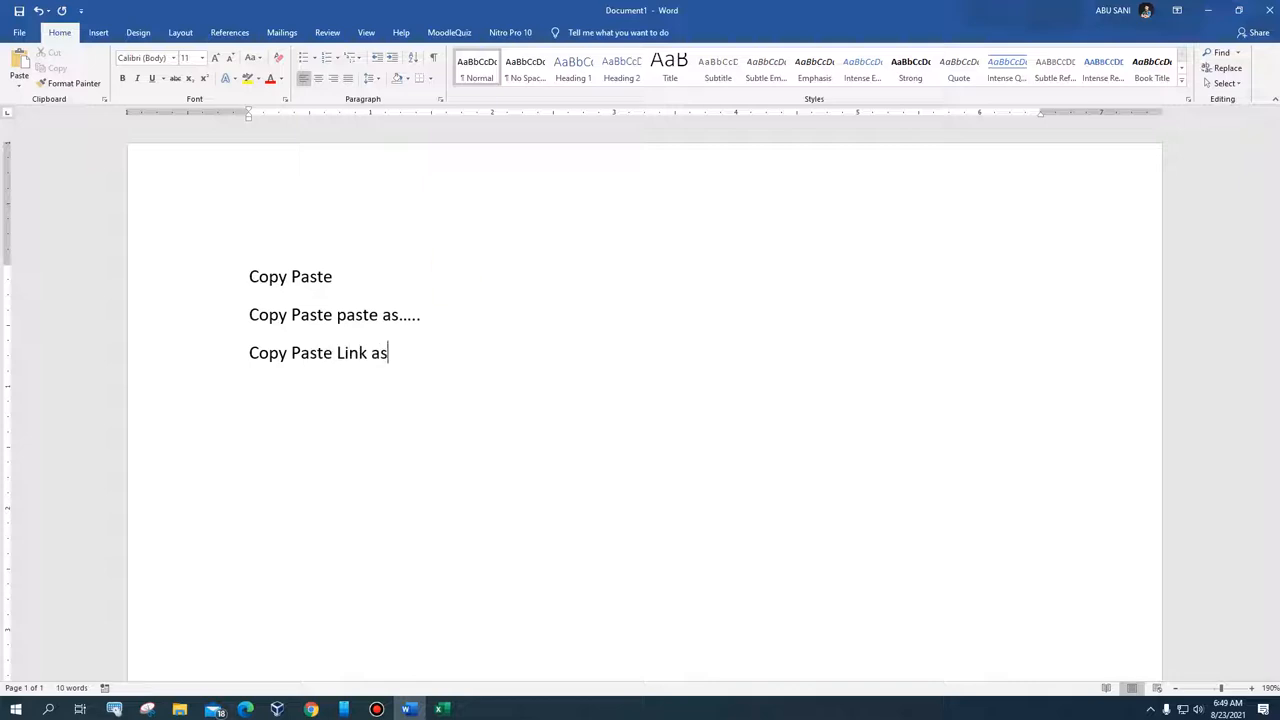
{"action": "type", "text": "...."}
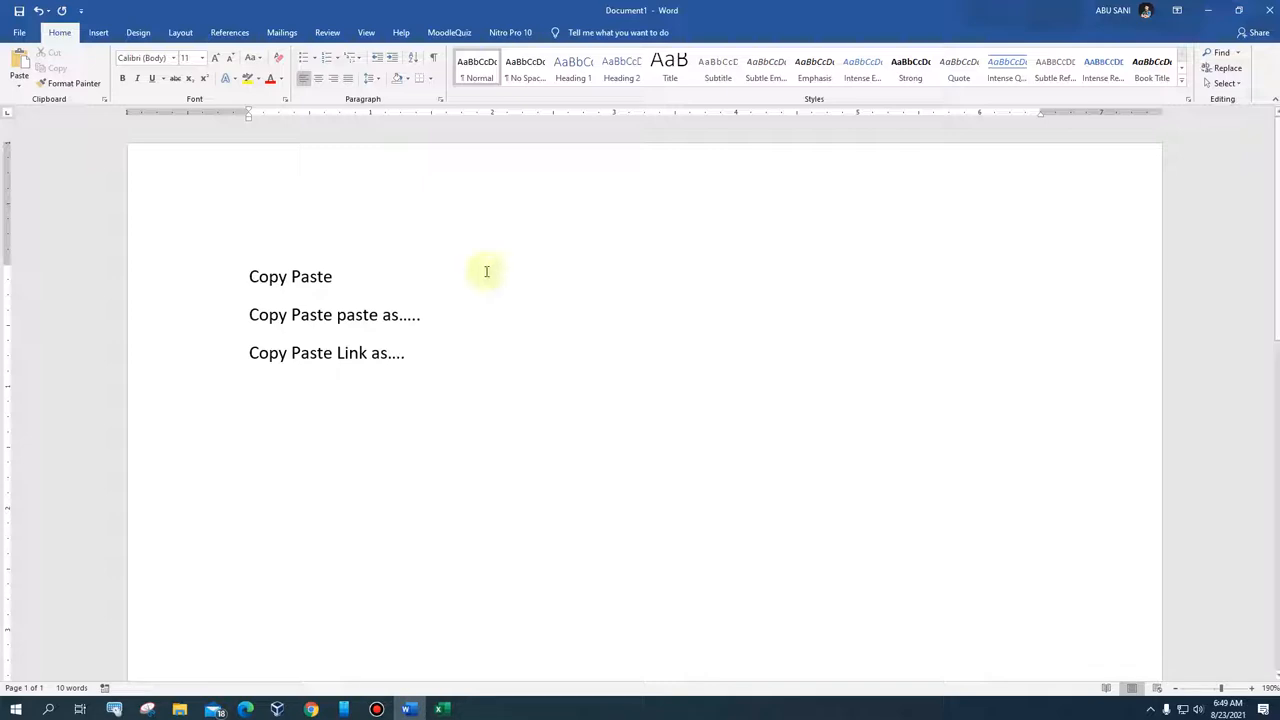
Step: Add an empty line below "Copy Paste" in the document and copy the sales table A1:D17 from the Excel workbook
{"action": "left_click", "coordinate": [397, 275]}
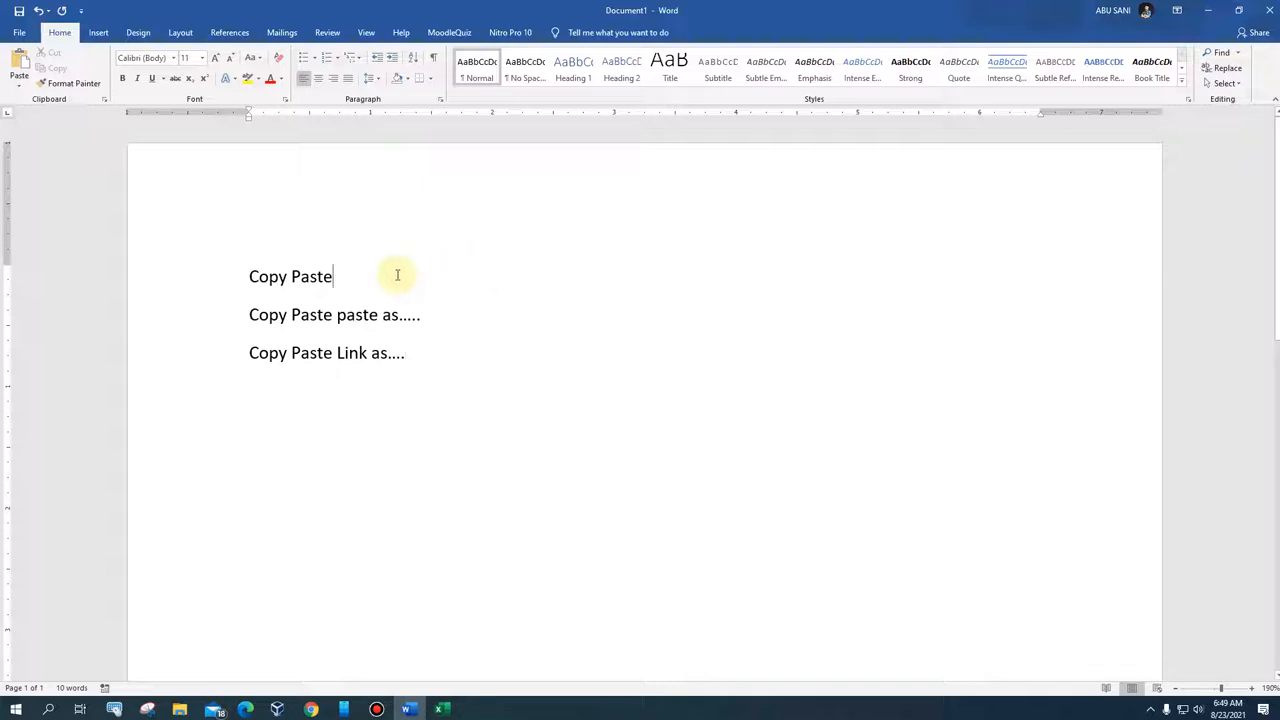
{"action": "key", "text": "Return"}
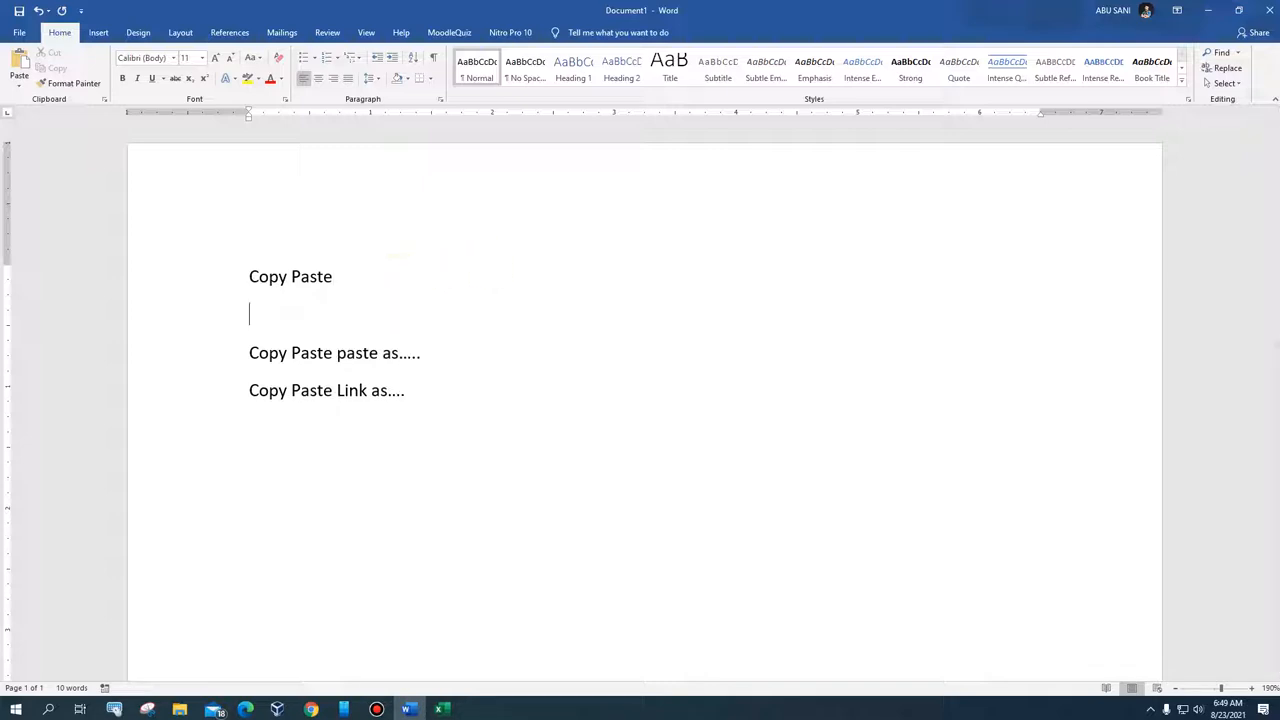
{"action": "left_click", "coordinate": [440, 709]}
{"action": "left_click", "coordinate": [405, 318]}
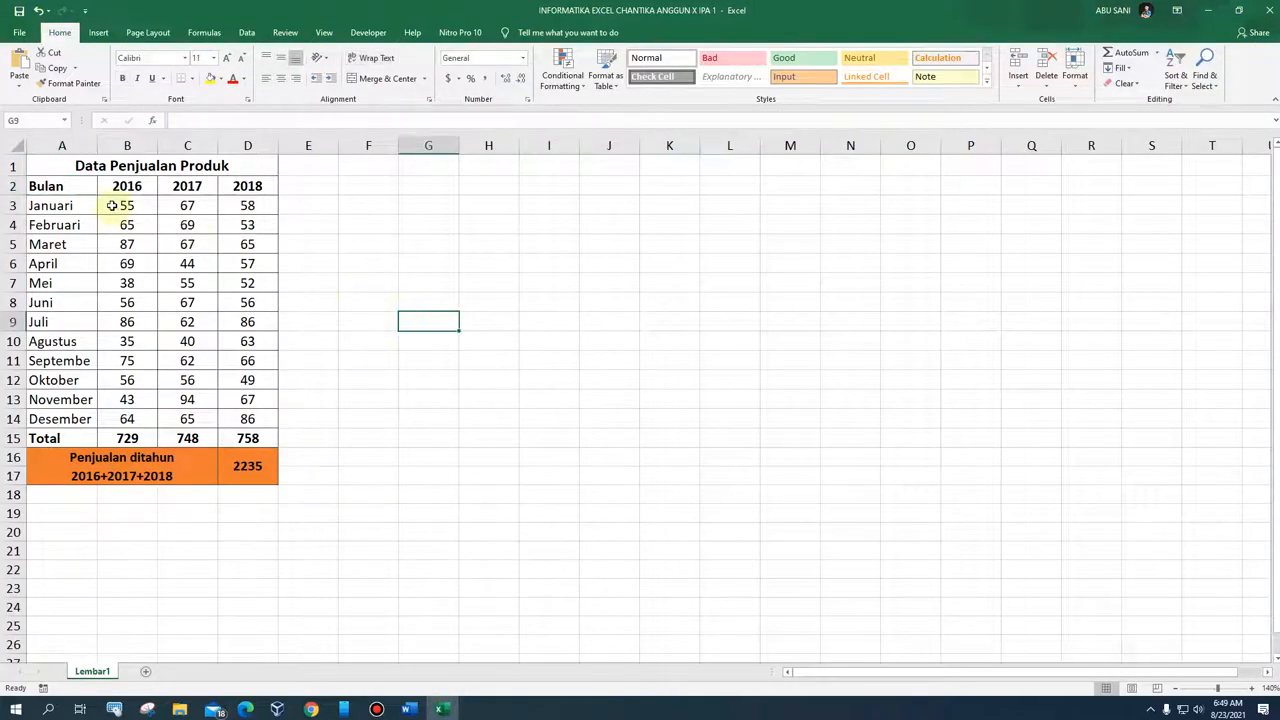
{"action": "left_click_drag", "start_coordinate": [40, 160], "coordinate": [169, 470]}
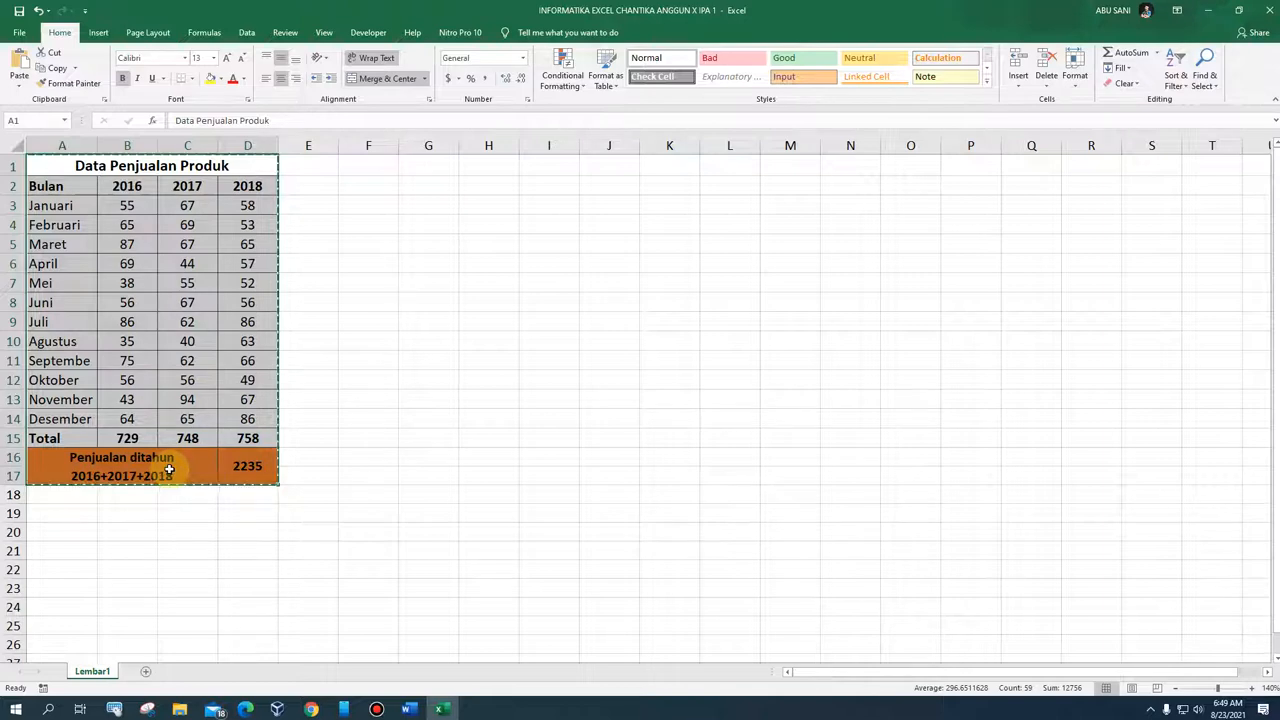
{"action": "key", "text": "ctrl+c"}
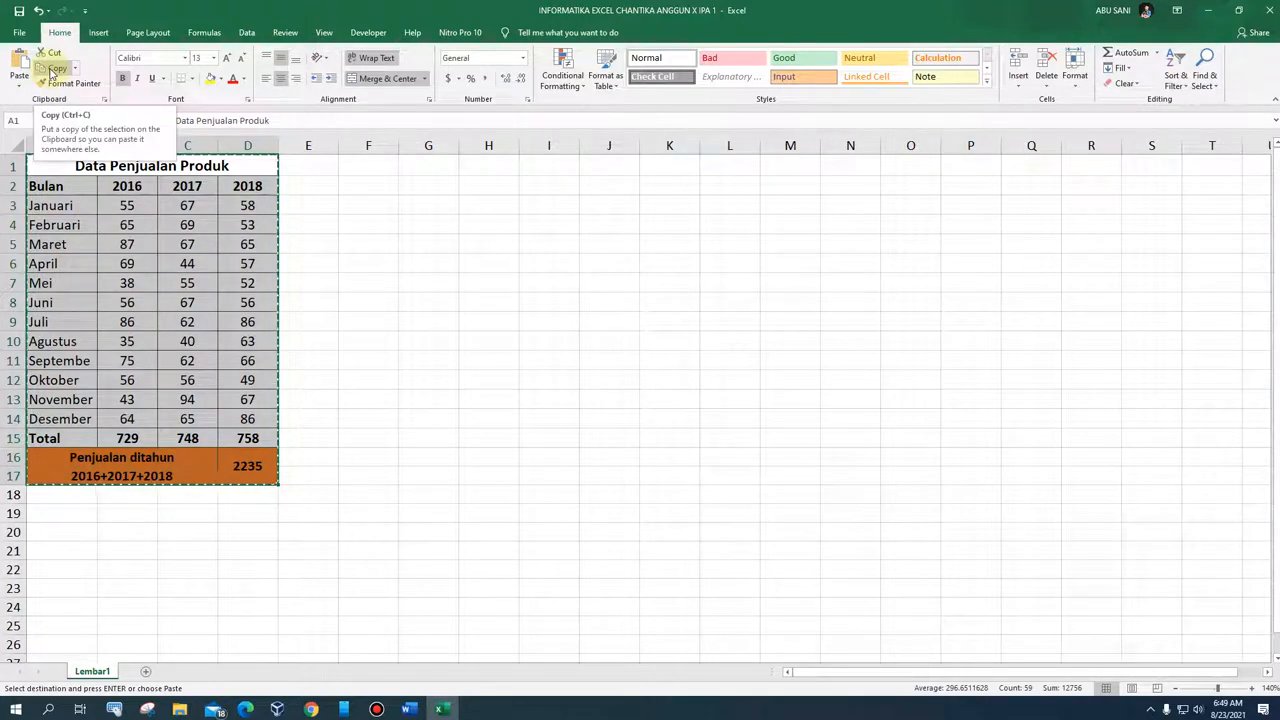
Step: Switch to Word and paste the copied sales table on the empty line below "Copy Paste"
{"action": "left_click", "coordinate": [409, 709]}
{"action": "left_click", "coordinate": [284, 308]}
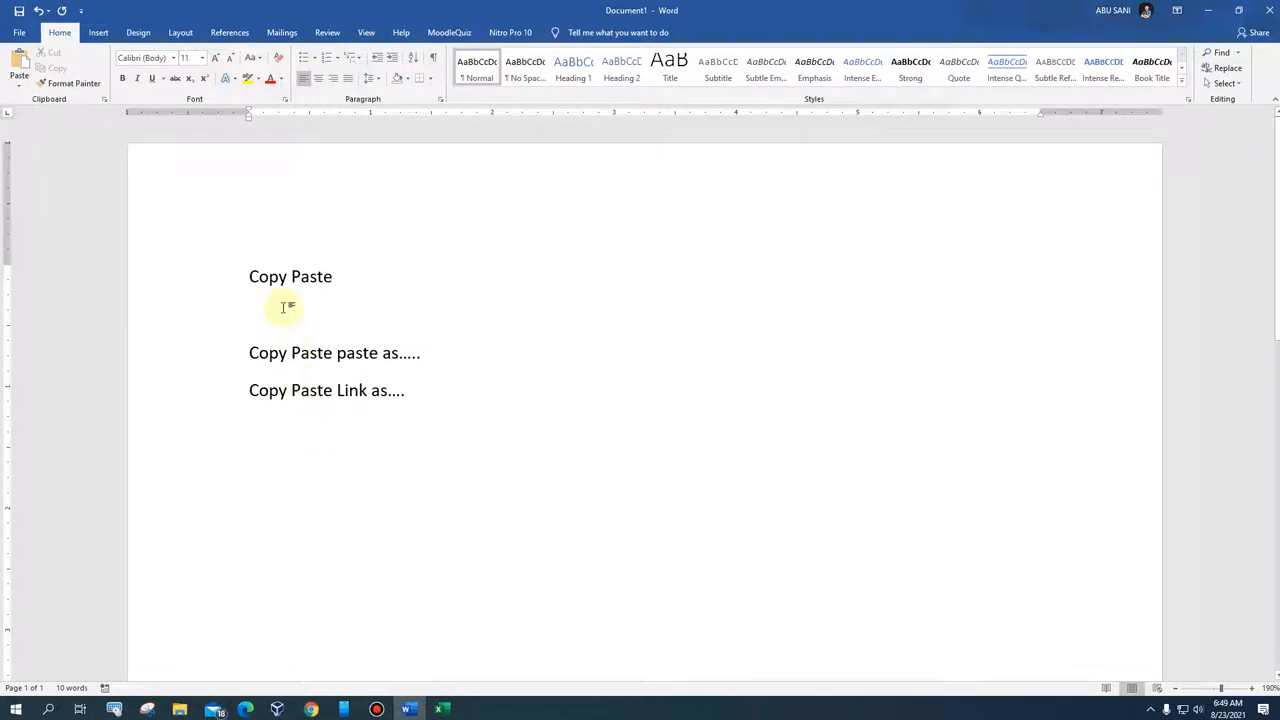
{"action": "key", "text": "ctrl+v"}
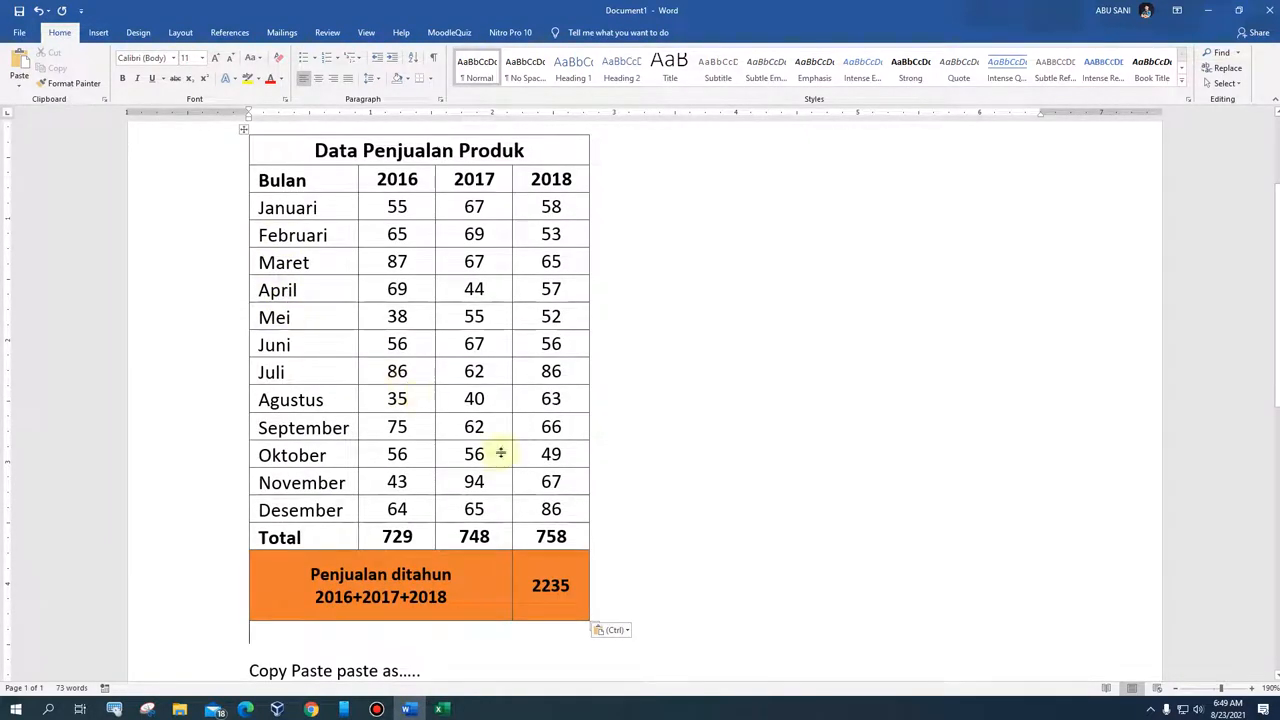
{"action": "scroll", "coordinate": [640, 485], "scroll_direction": "up", "scroll_amount": 3}
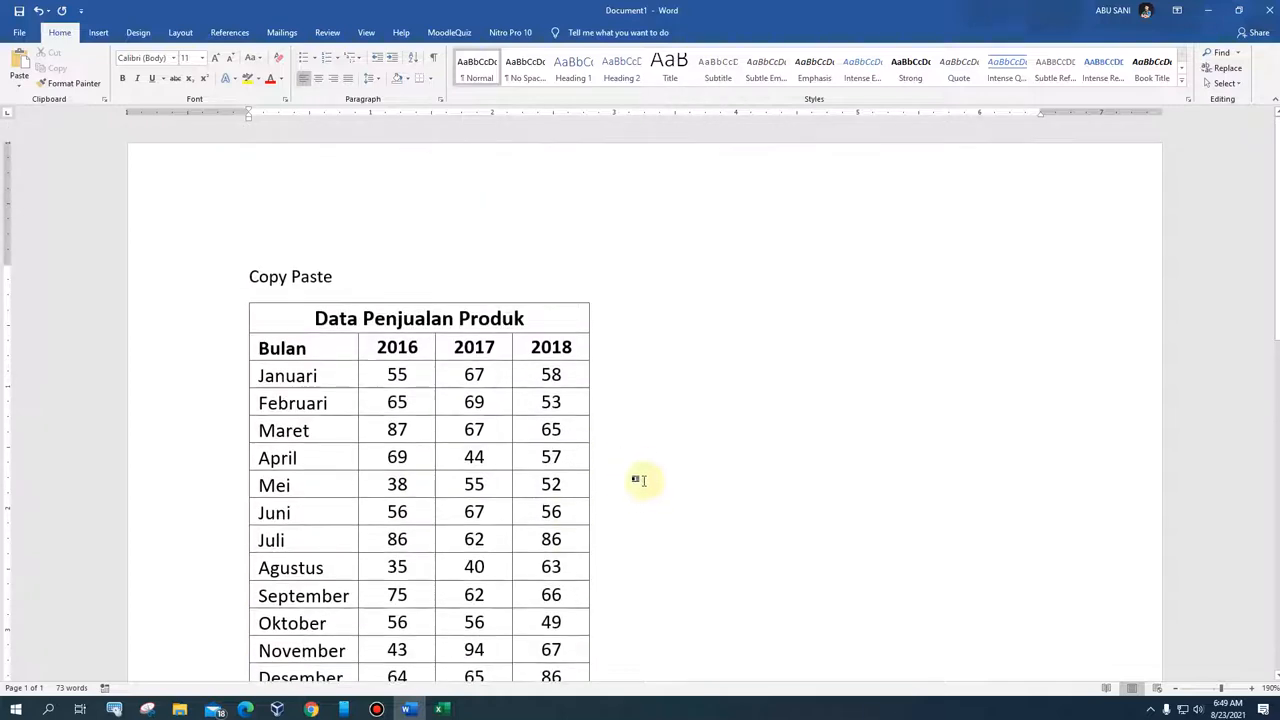
{"action": "scroll", "coordinate": [640, 428], "scroll_direction": "down", "scroll_amount": 4}
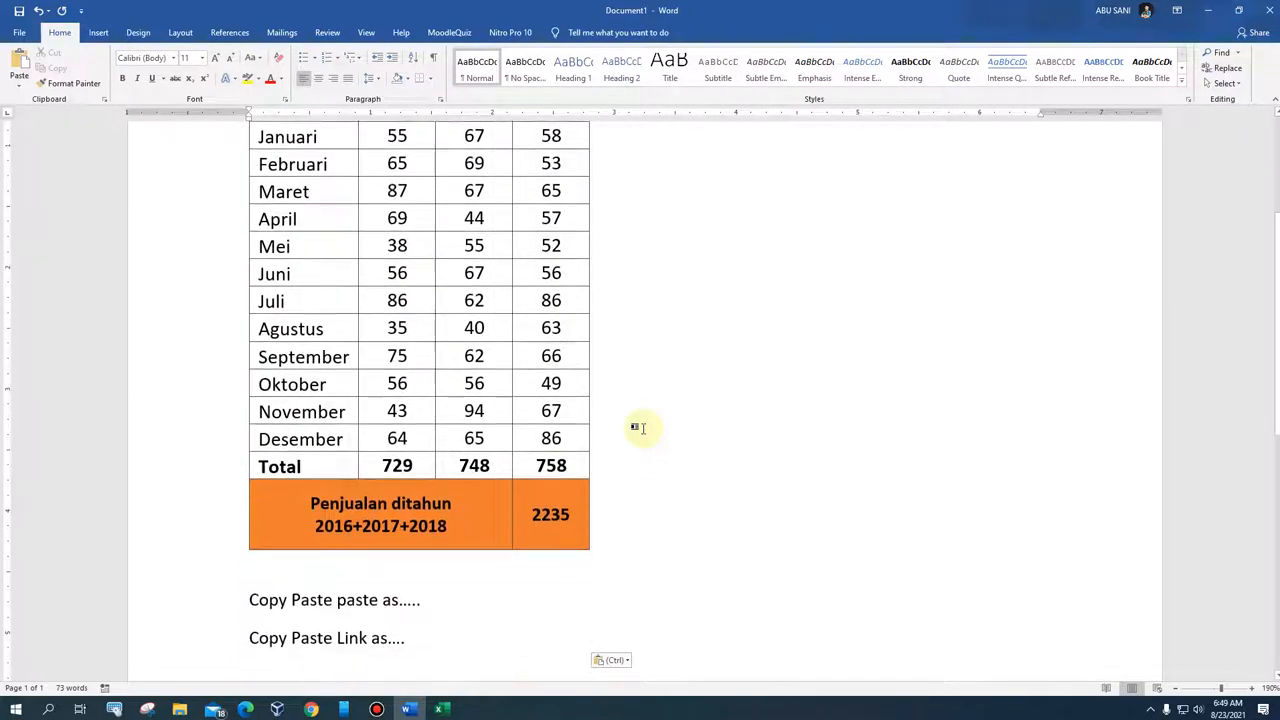
{"action": "key", "text": "ctrl+v"}
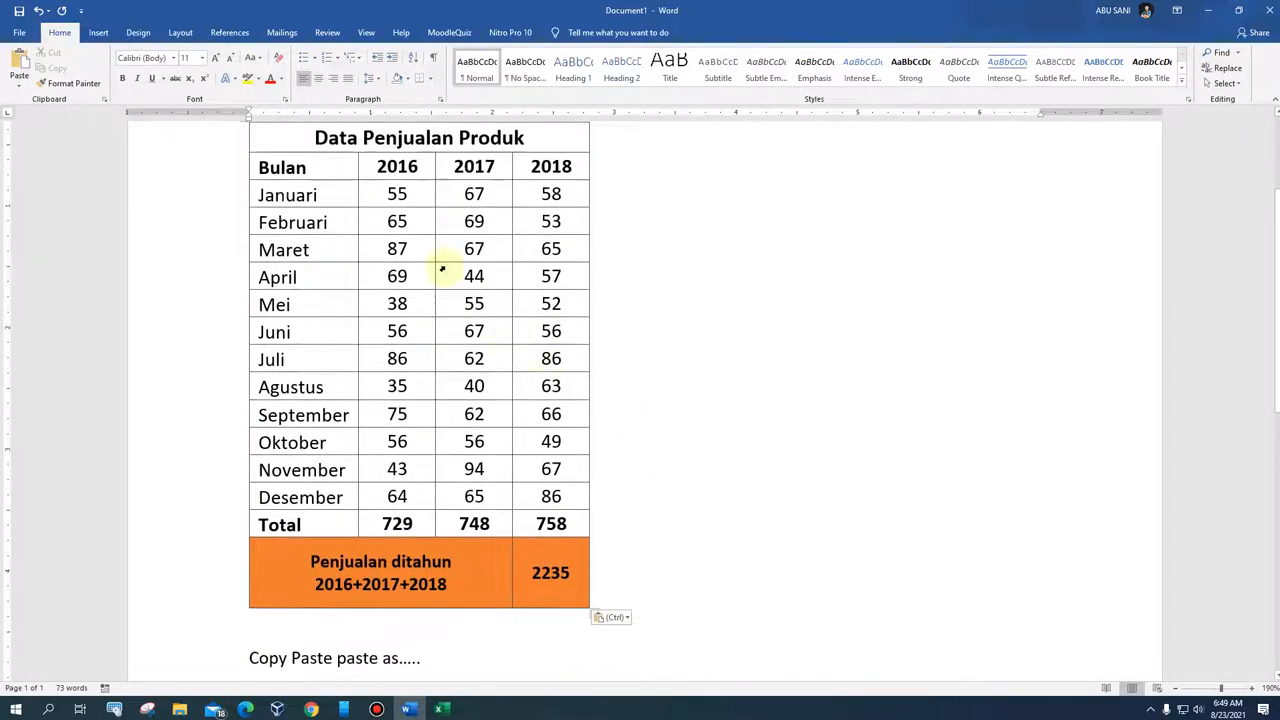
{"action": "scroll", "coordinate": [447, 618], "scroll_direction": "down", "scroll_amount": 2}
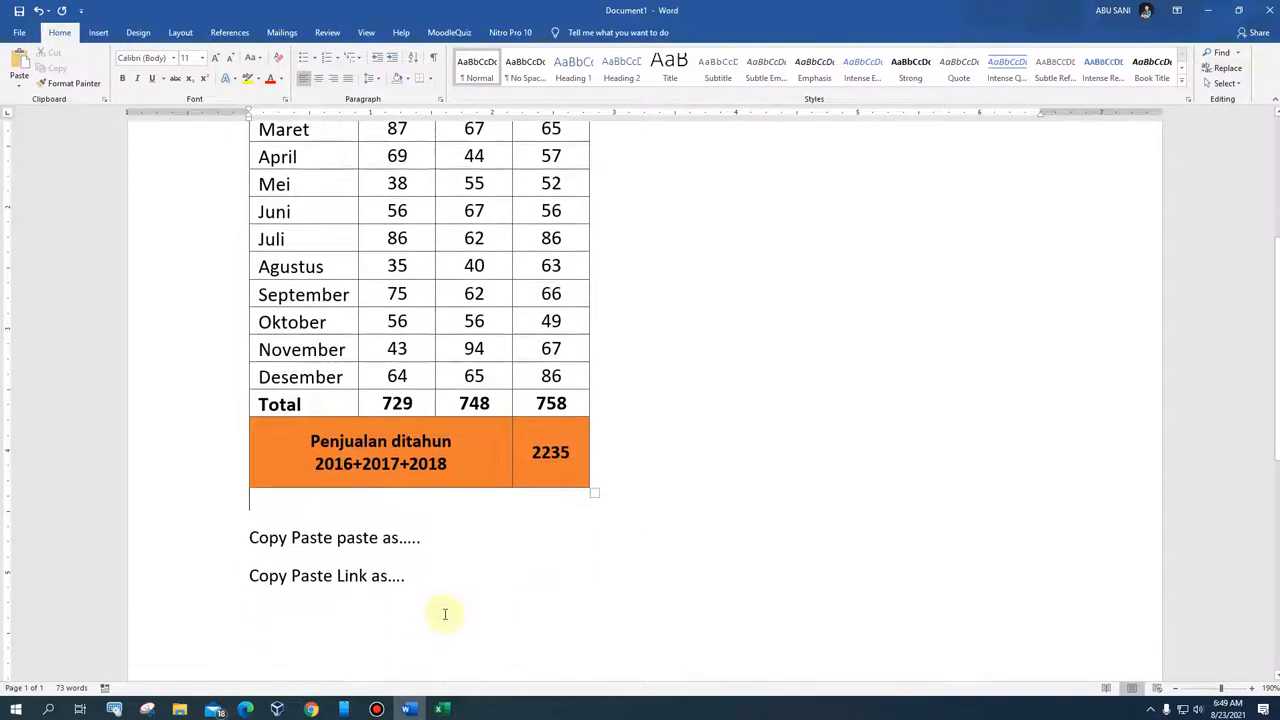
Step: Add an empty line below "Copy Paste paste as....." and paste the copied table there with Paste Special as a Microsoft Excel Worksheet Object
{"action": "left_click", "coordinate": [425, 538]}
{"action": "key", "text": "Return"}
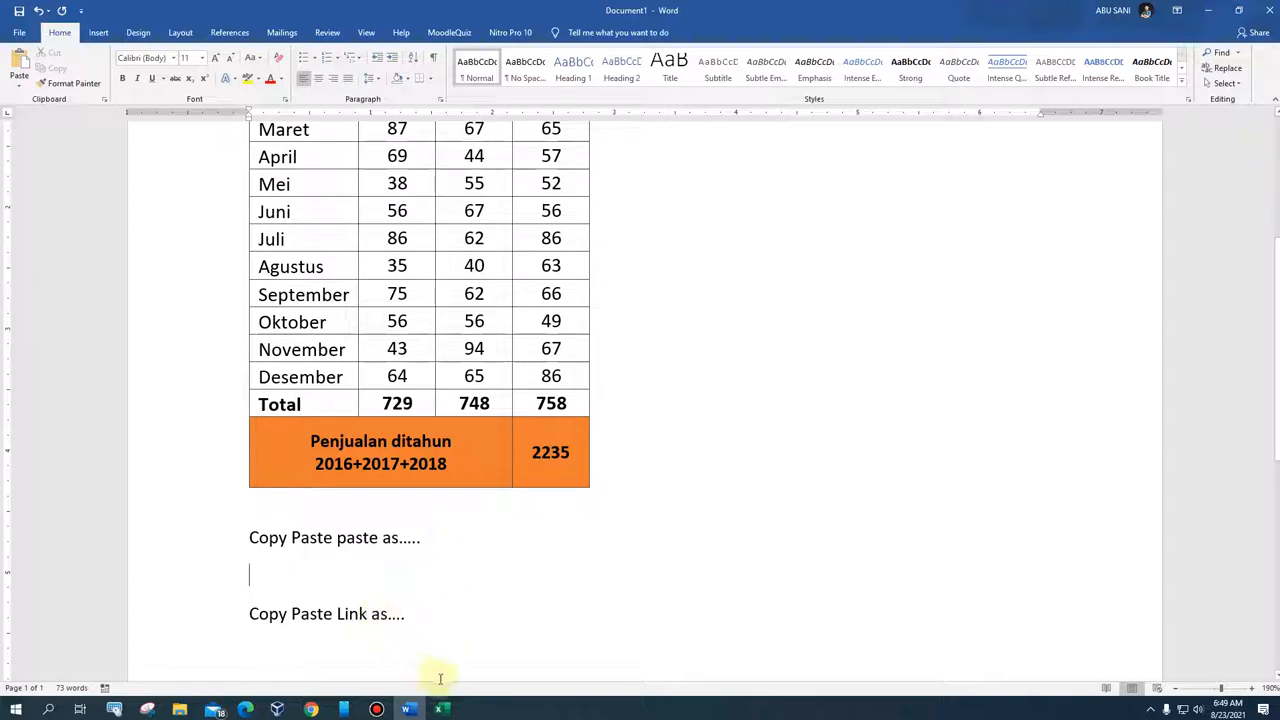
{"action": "left_click", "coordinate": [453, 710]}
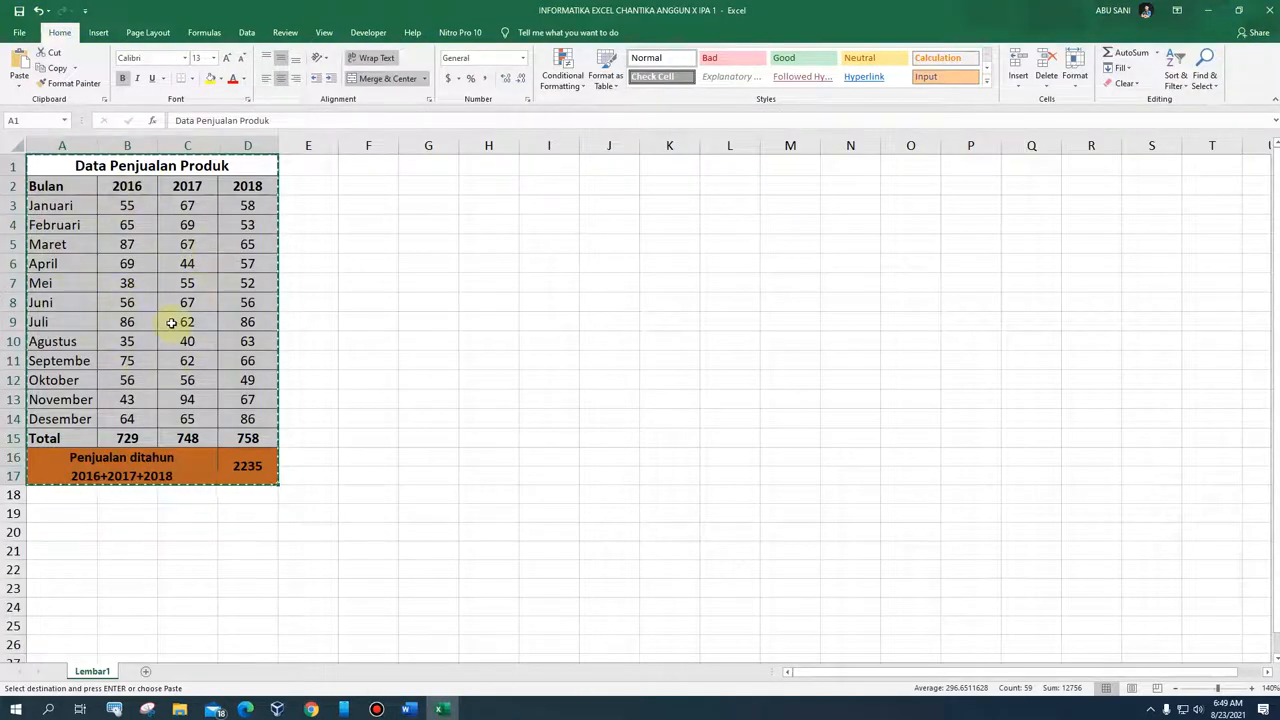
{"action": "left_click", "coordinate": [408, 710]}
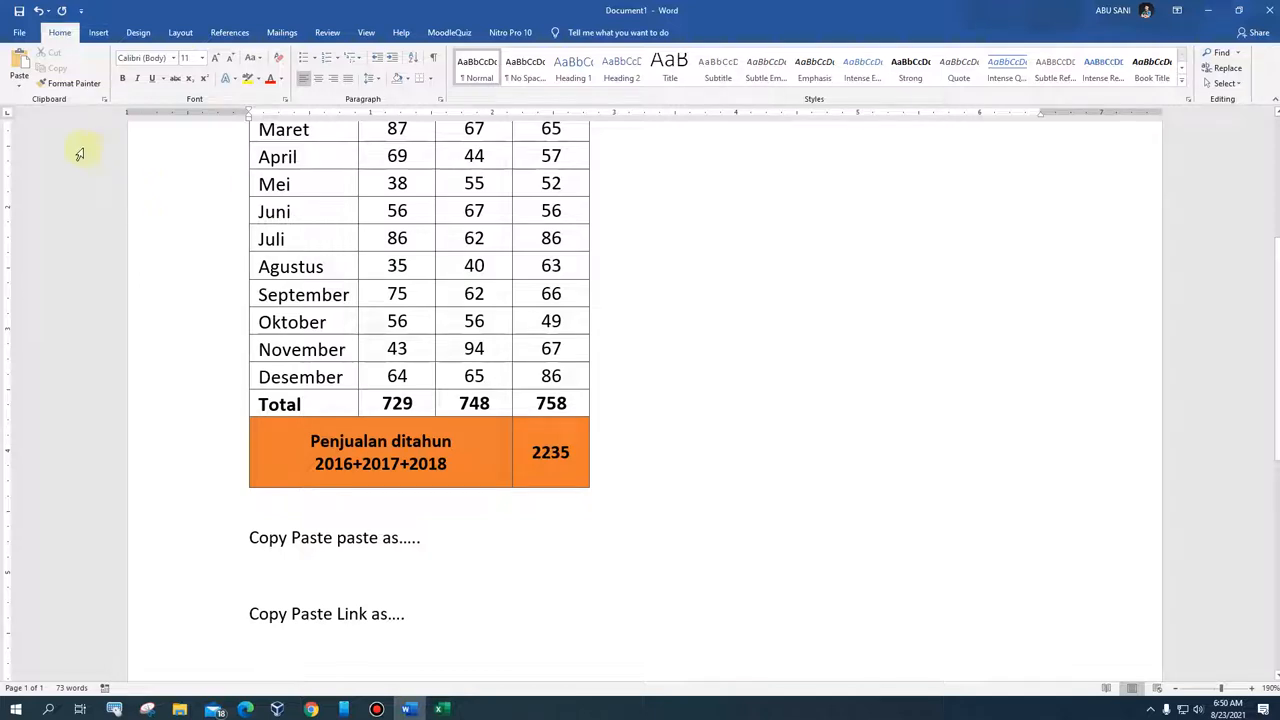
{"action": "left_click", "coordinate": [20, 90]}
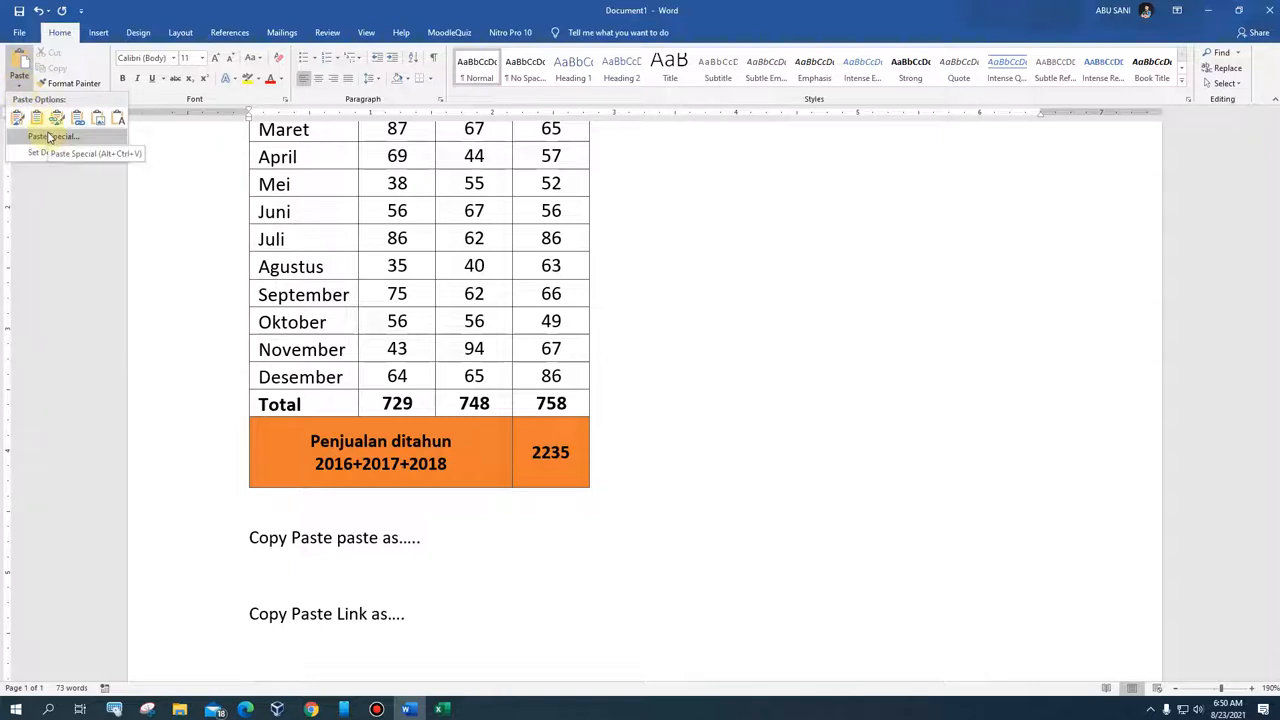
{"action": "left_click", "coordinate": [47, 137]}
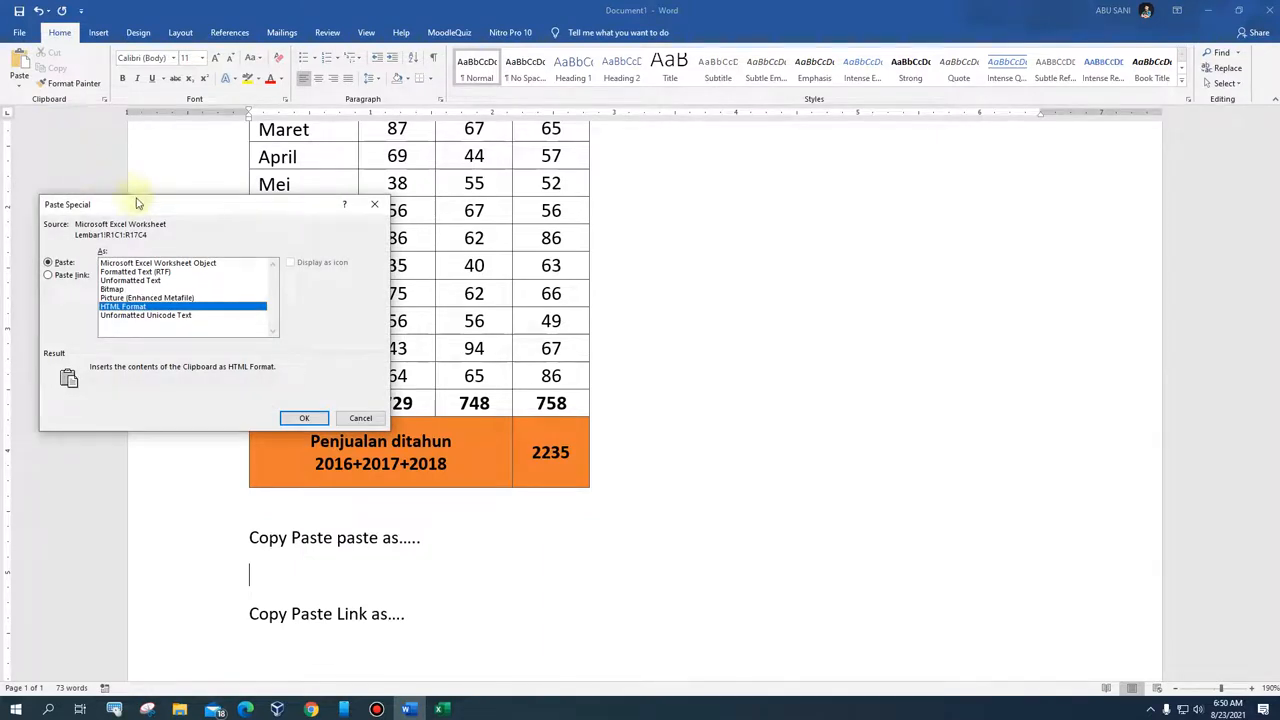
{"action": "left_click", "coordinate": [210, 265]}
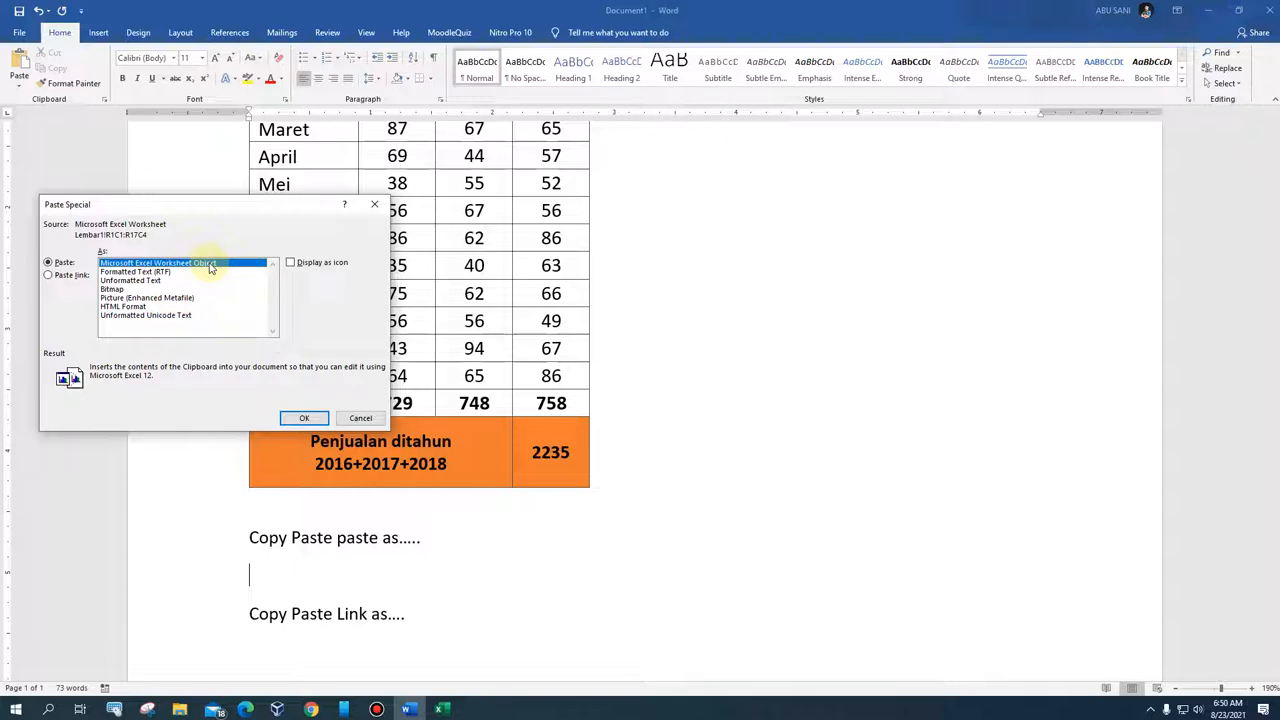
{"action": "left_click", "coordinate": [305, 419]}
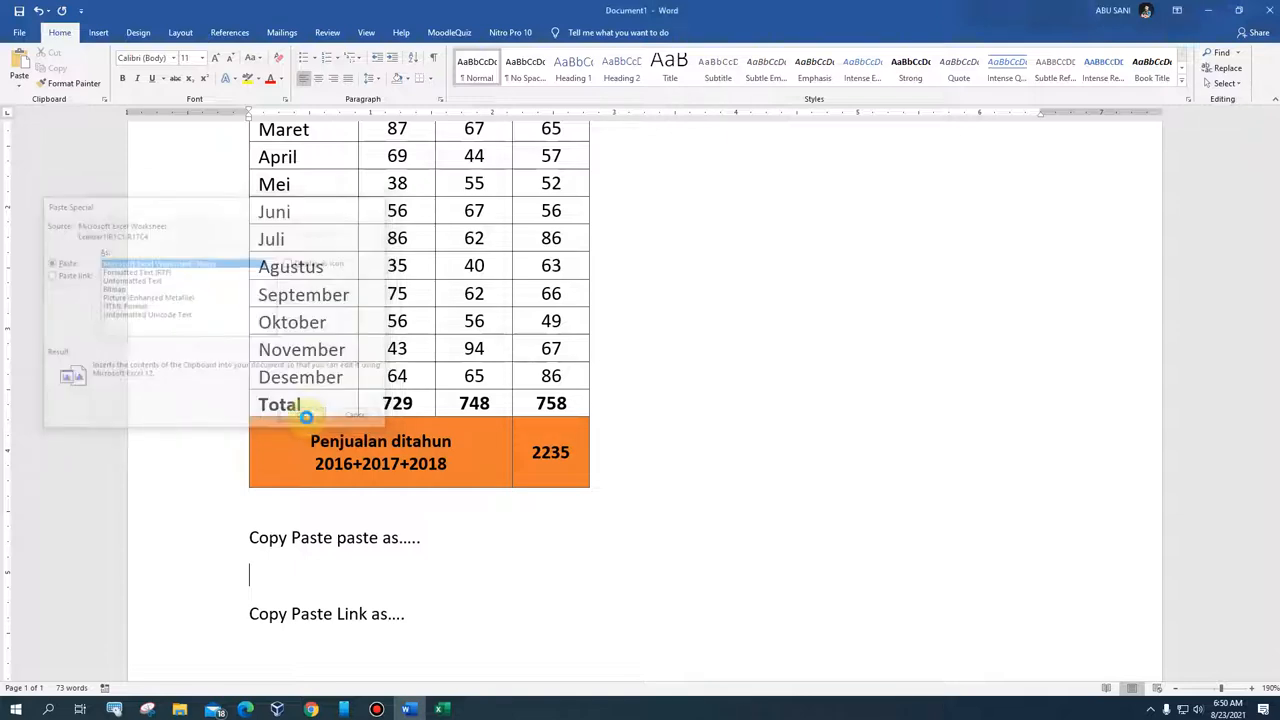
Step: Insert a page break after the line "Copy Paste Link as...." to start a new page
{"action": "scroll", "coordinate": [307, 418], "scroll_direction": "down", "scroll_amount": 5}
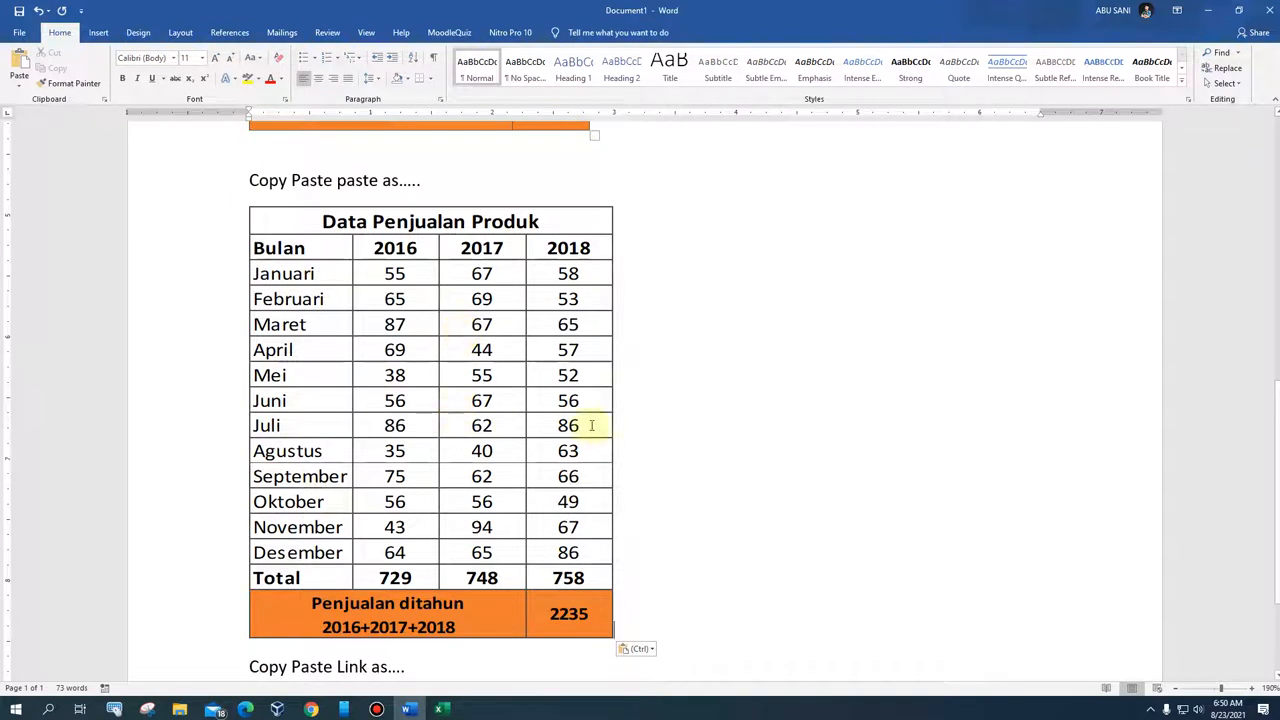
{"action": "scroll", "coordinate": [608, 423], "scroll_direction": "down", "scroll_amount": 3}
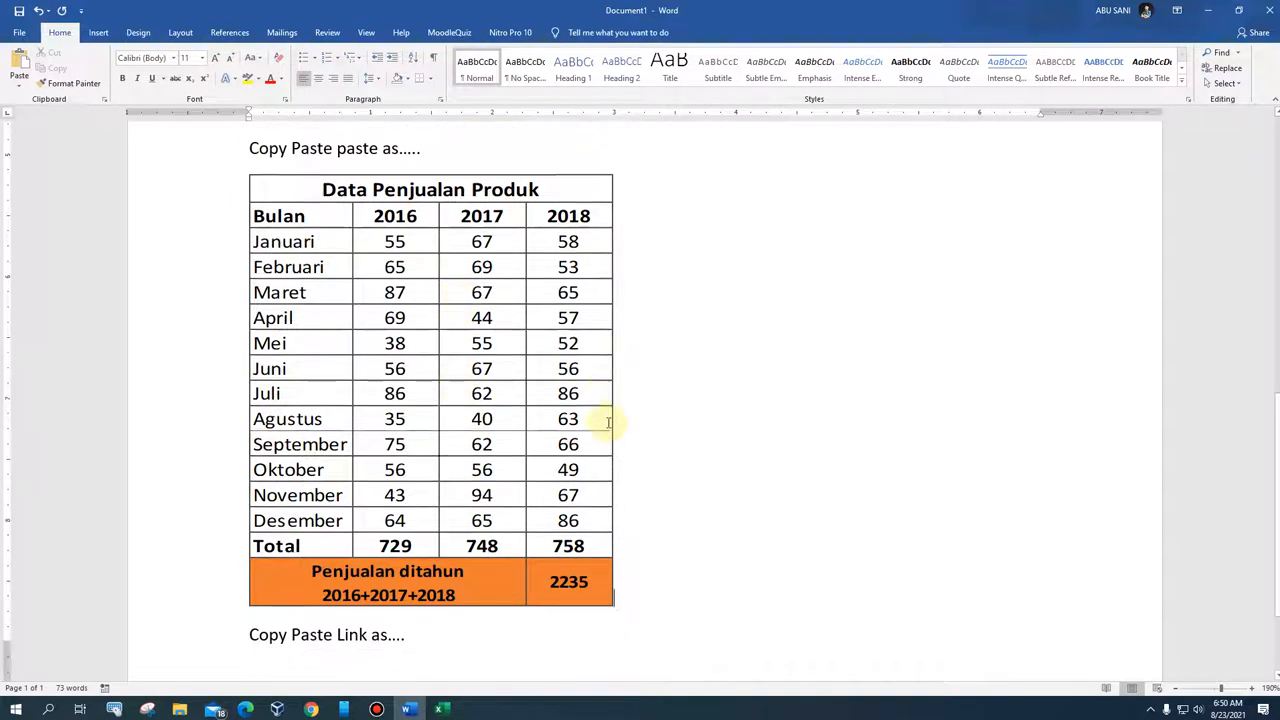
{"action": "left_click", "coordinate": [419, 512]}
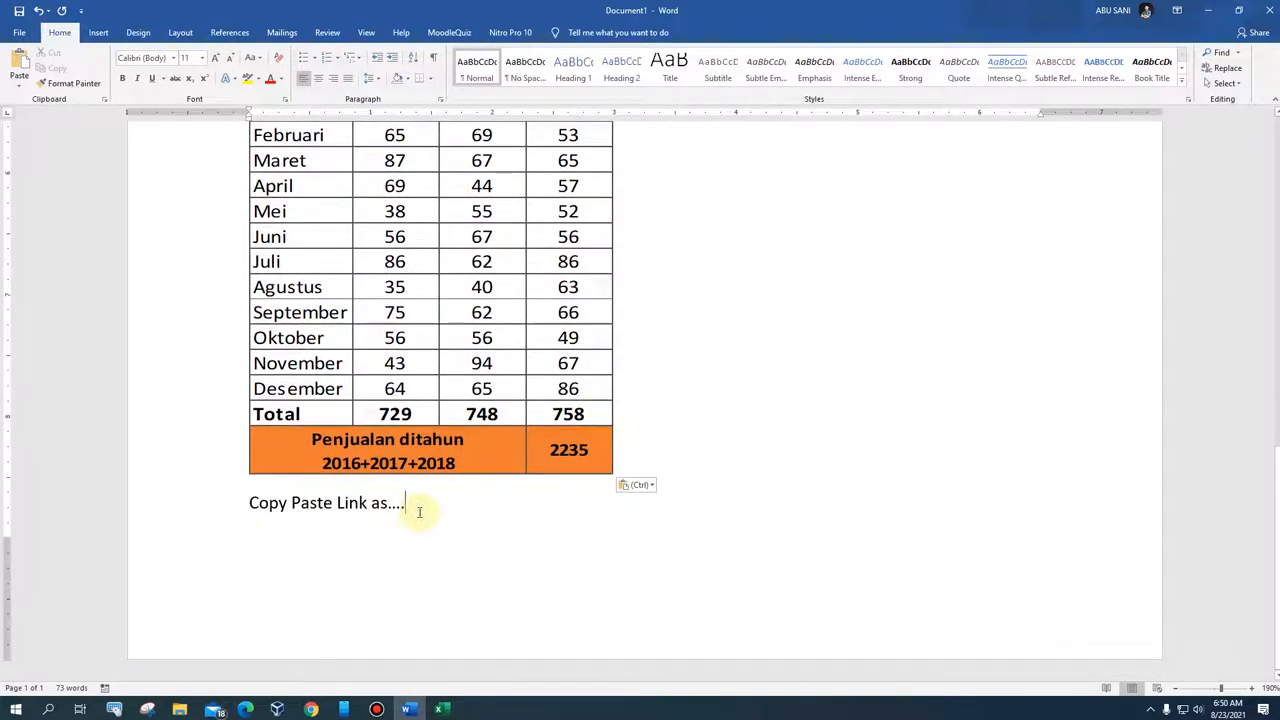
{"action": "key", "text": "ctrl+Return"}
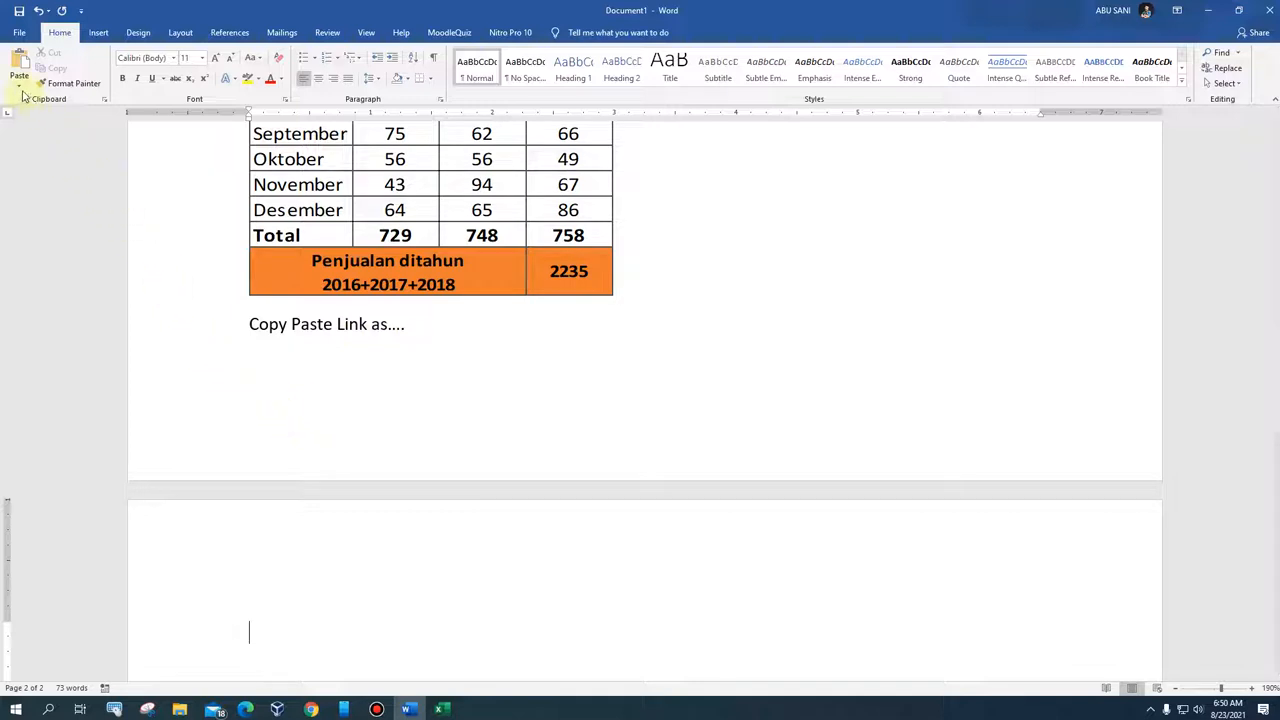
Step: Paste the copied sales table on the new page with Paste Special as a linked Microsoft Excel Worksheet Object
{"action": "left_click", "coordinate": [440, 708]}
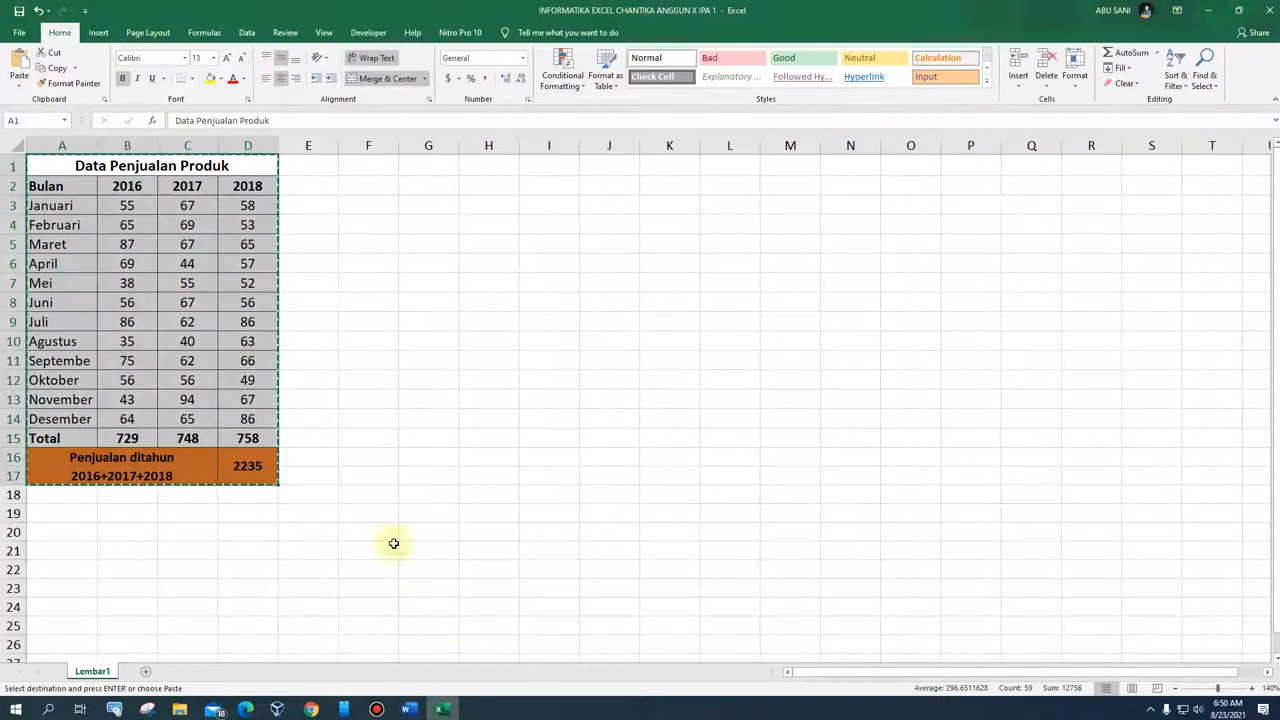
{"action": "left_click", "coordinate": [408, 709]}
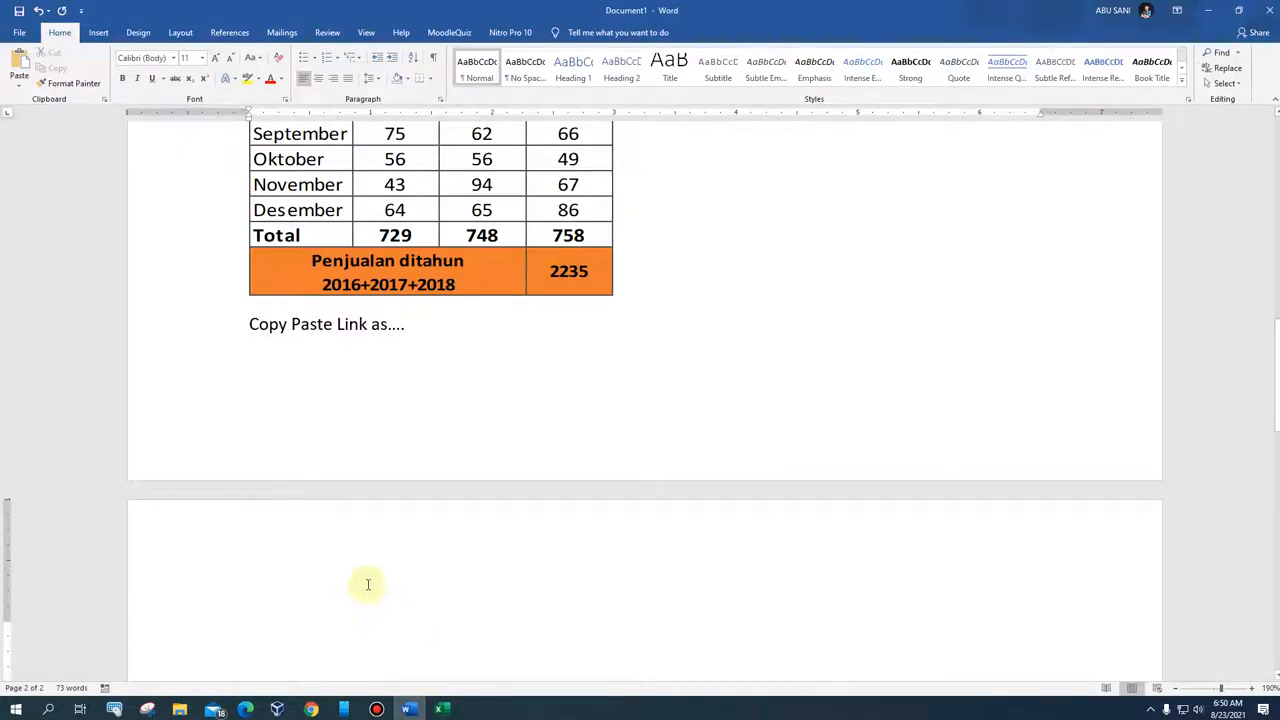
{"action": "left_click", "coordinate": [19, 87]}
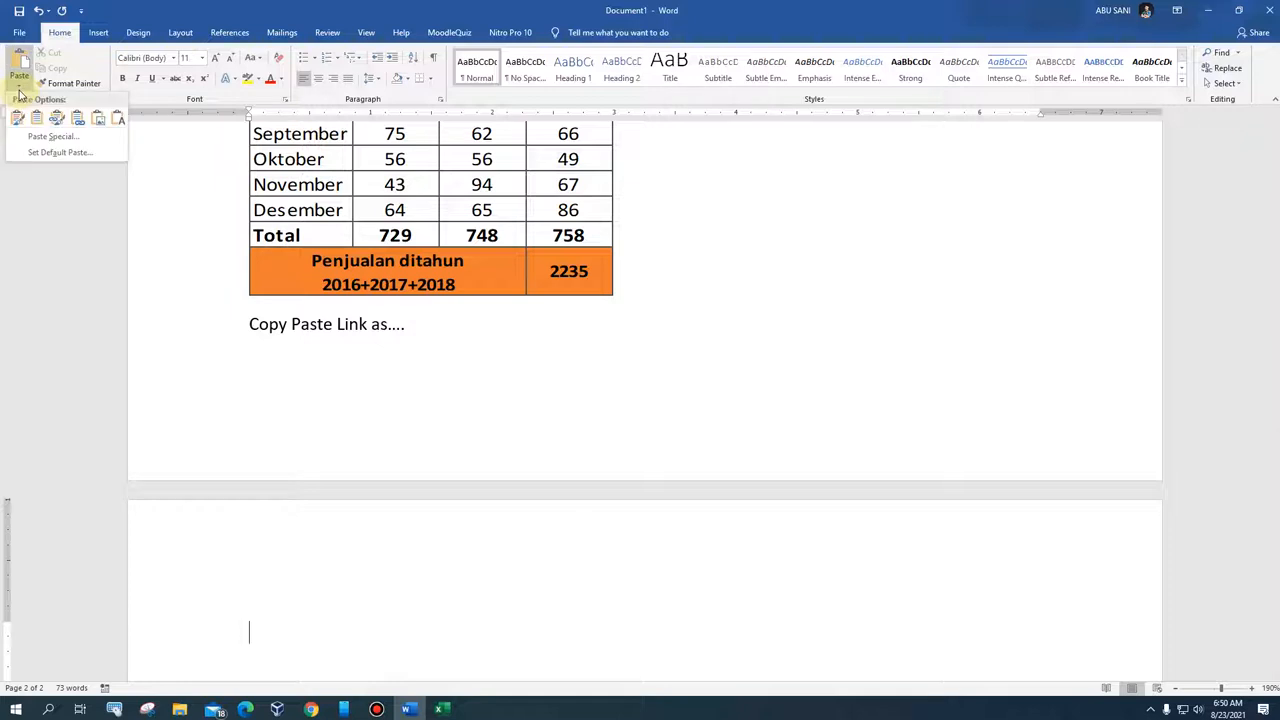
{"action": "left_click", "coordinate": [45, 136]}
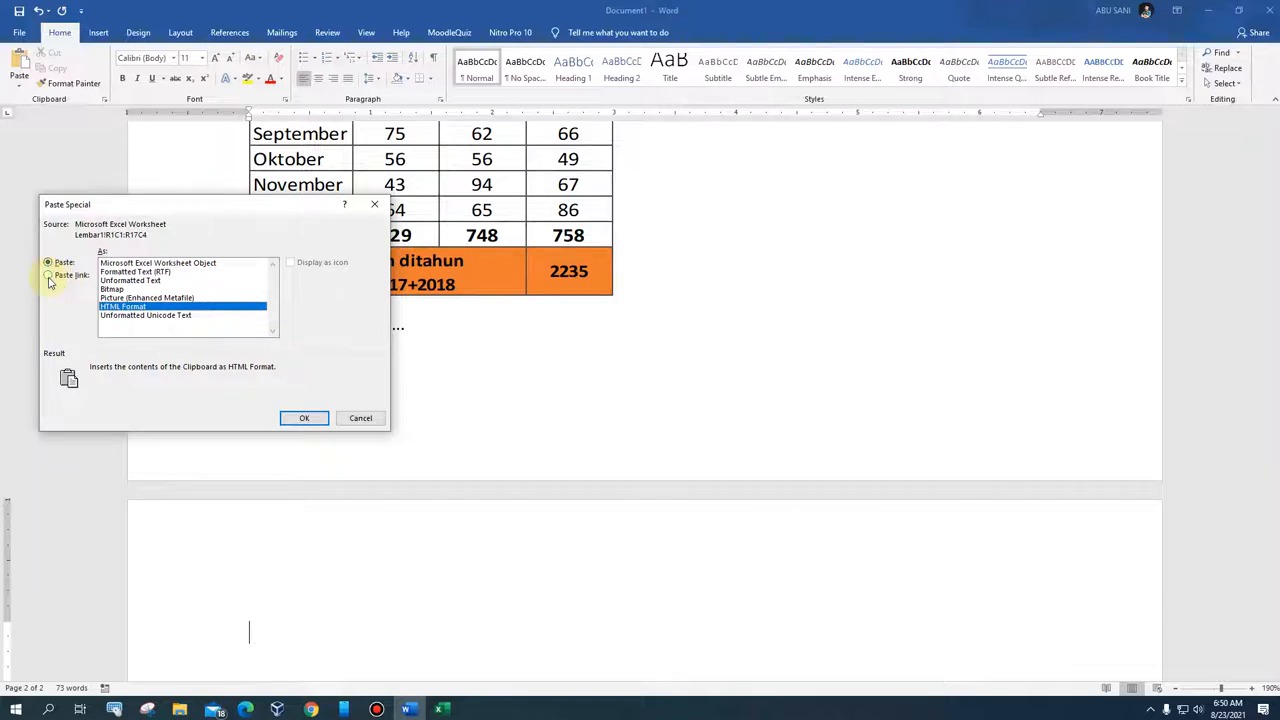
{"action": "left_click", "coordinate": [48, 276]}
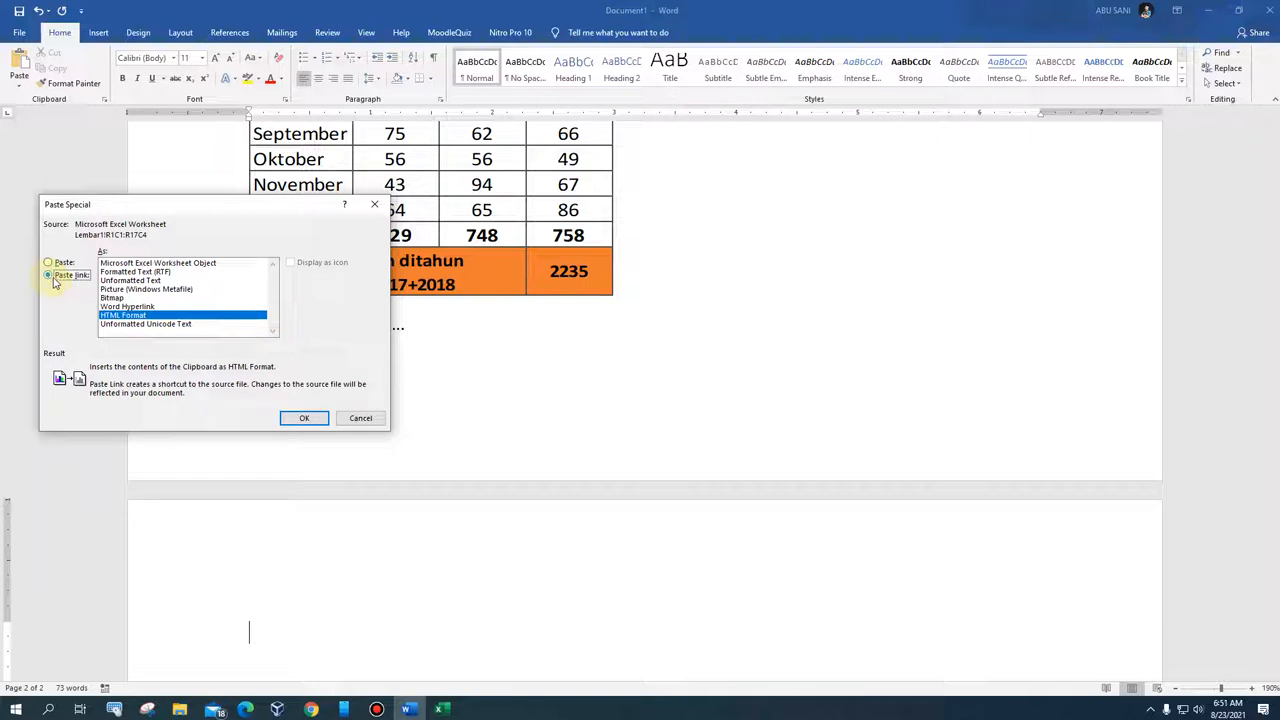
{"action": "left_click", "coordinate": [198, 265]}
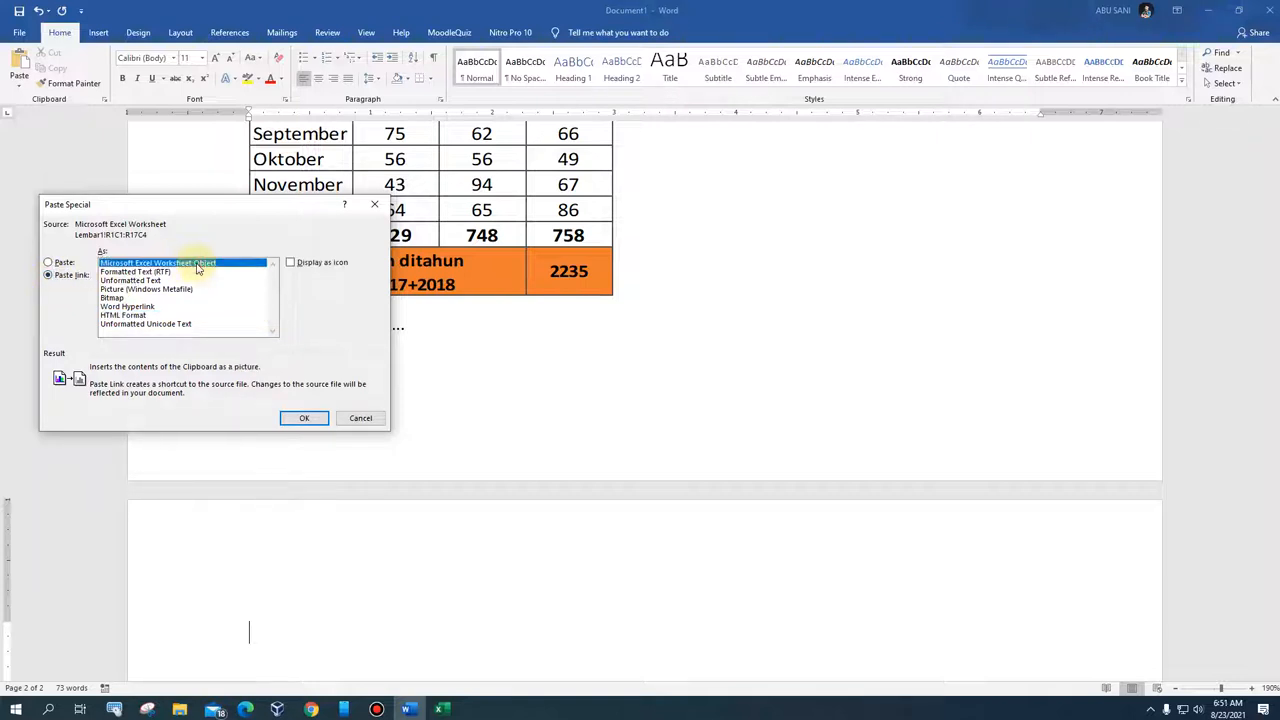
{"action": "left_click", "coordinate": [311, 418]}
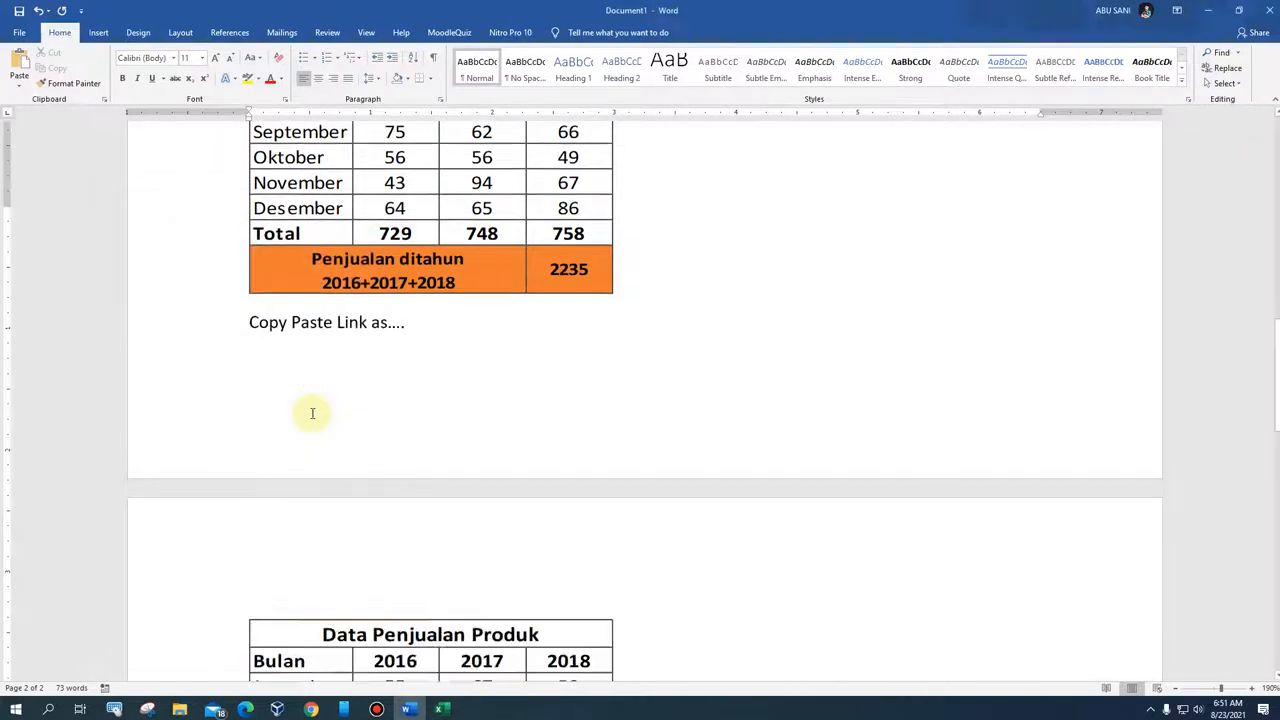
Step: Review the three pasted sales tables throughout the document and compare their appearance
{"action": "scroll", "coordinate": [792, 421], "scroll_direction": "up", "scroll_amount": 1}
{"action": "scroll", "coordinate": [792, 421], "scroll_direction": "up", "scroll_amount": 10}
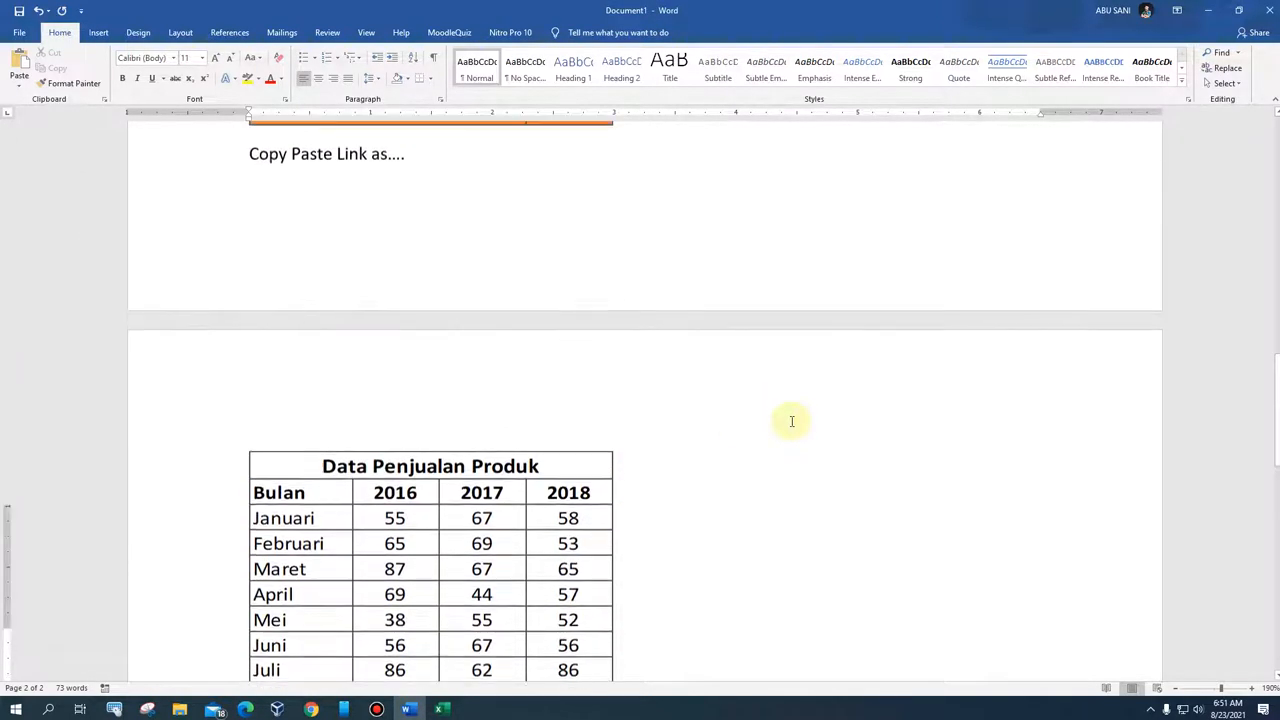
{"action": "scroll", "coordinate": [787, 421], "scroll_direction": "up", "scroll_amount": 1}
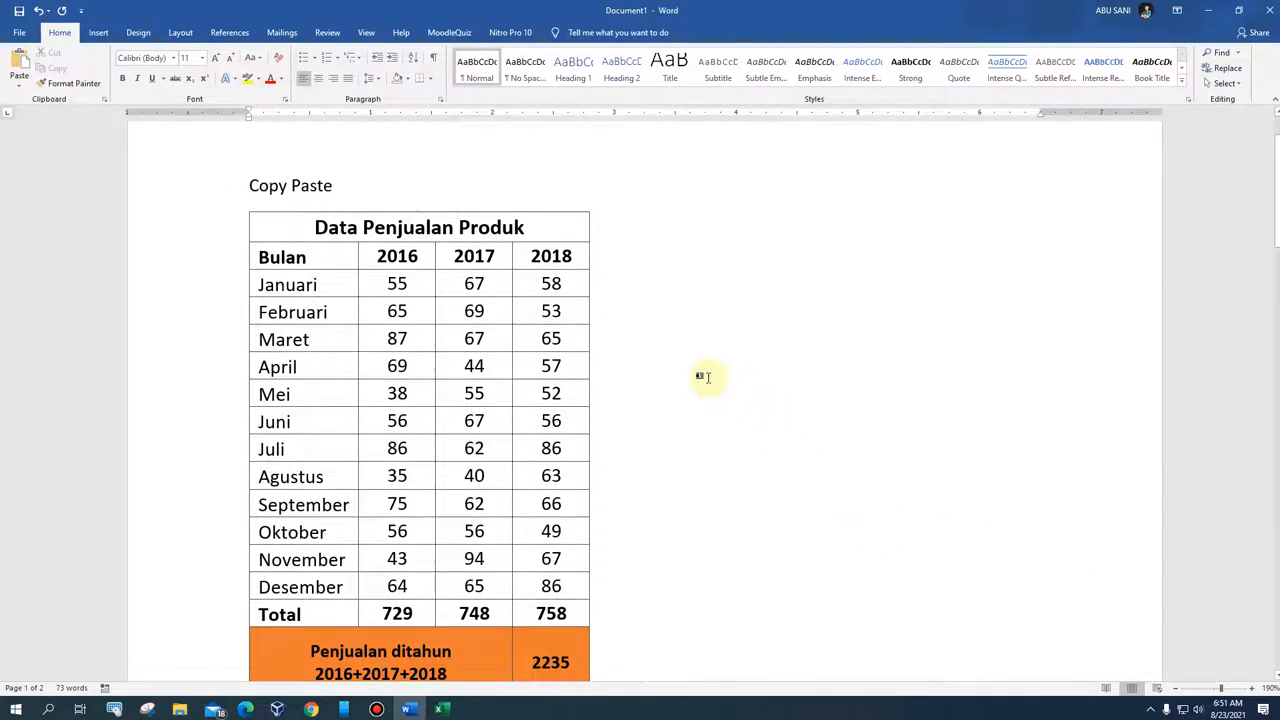
{"action": "scroll", "coordinate": [686, 440], "scroll_direction": "down", "scroll_amount": 2}
{"action": "scroll", "coordinate": [686, 441], "scroll_direction": "up", "scroll_amount": 4}
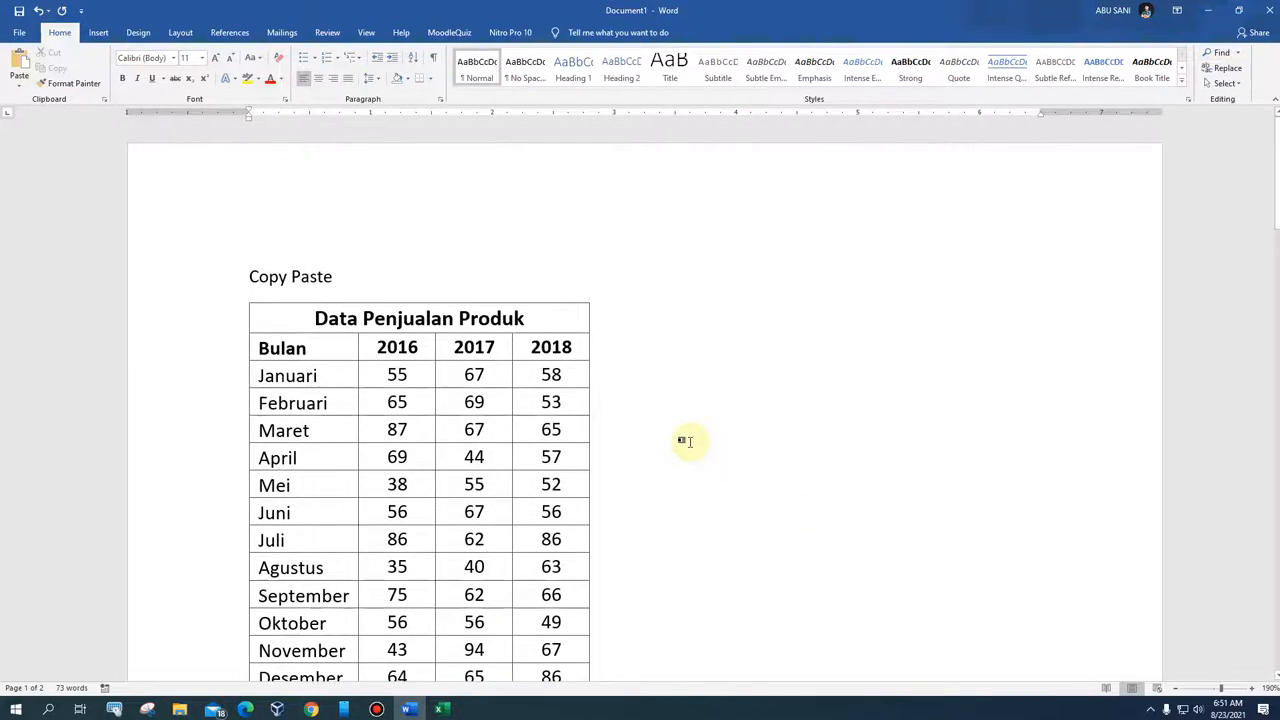
{"action": "scroll", "coordinate": [688, 450], "scroll_direction": "down", "scroll_amount": 20}
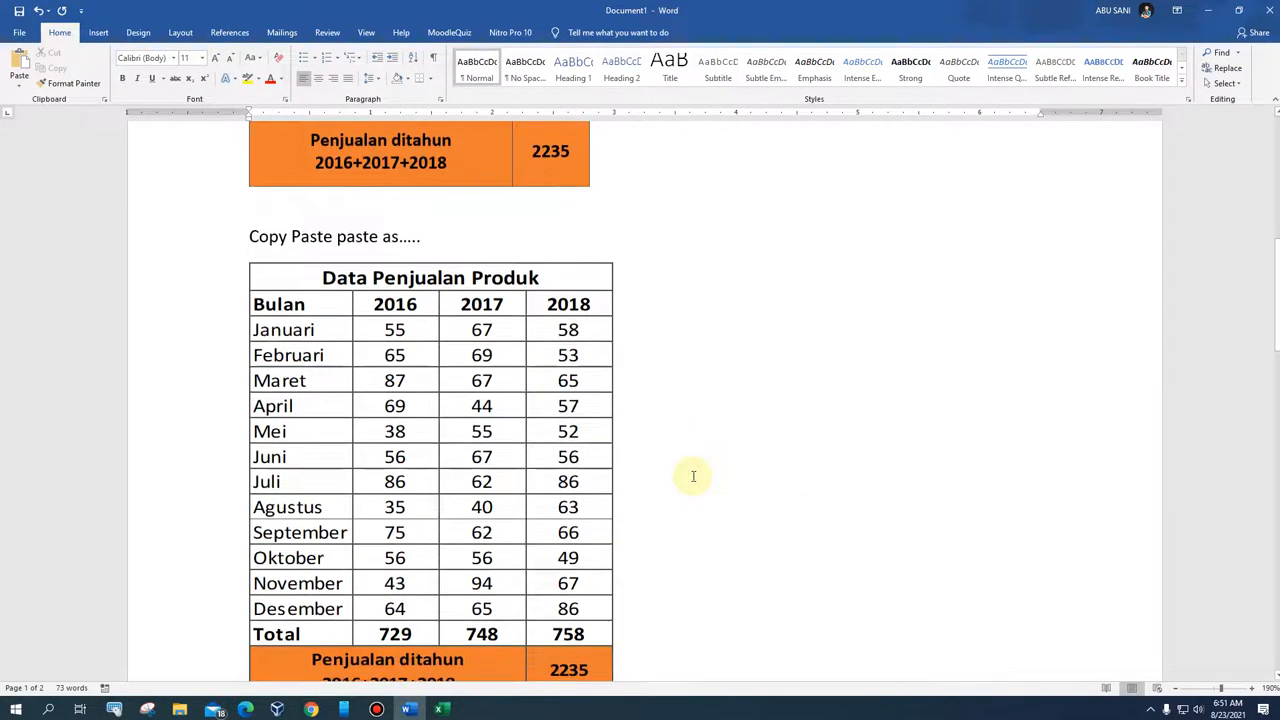
{"action": "scroll", "coordinate": [693, 476], "scroll_direction": "down", "scroll_amount": 12}
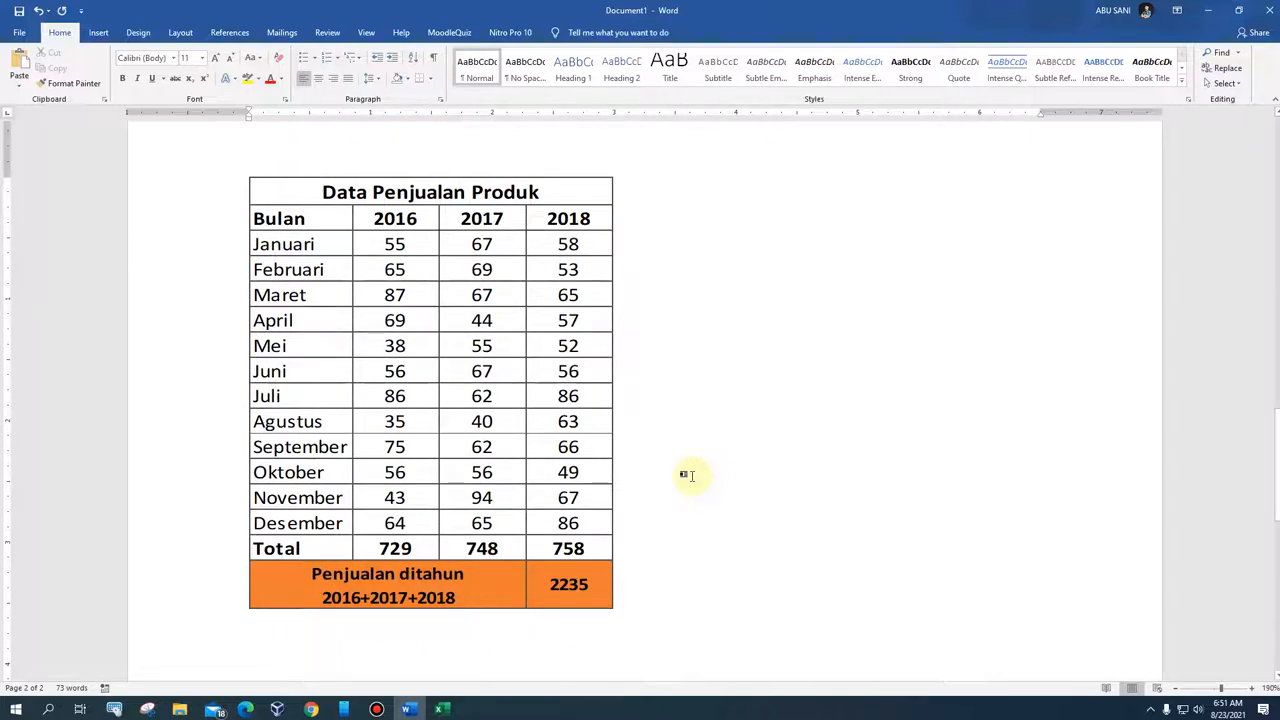
{"action": "scroll", "coordinate": [690, 476], "scroll_direction": "up", "scroll_amount": 15}
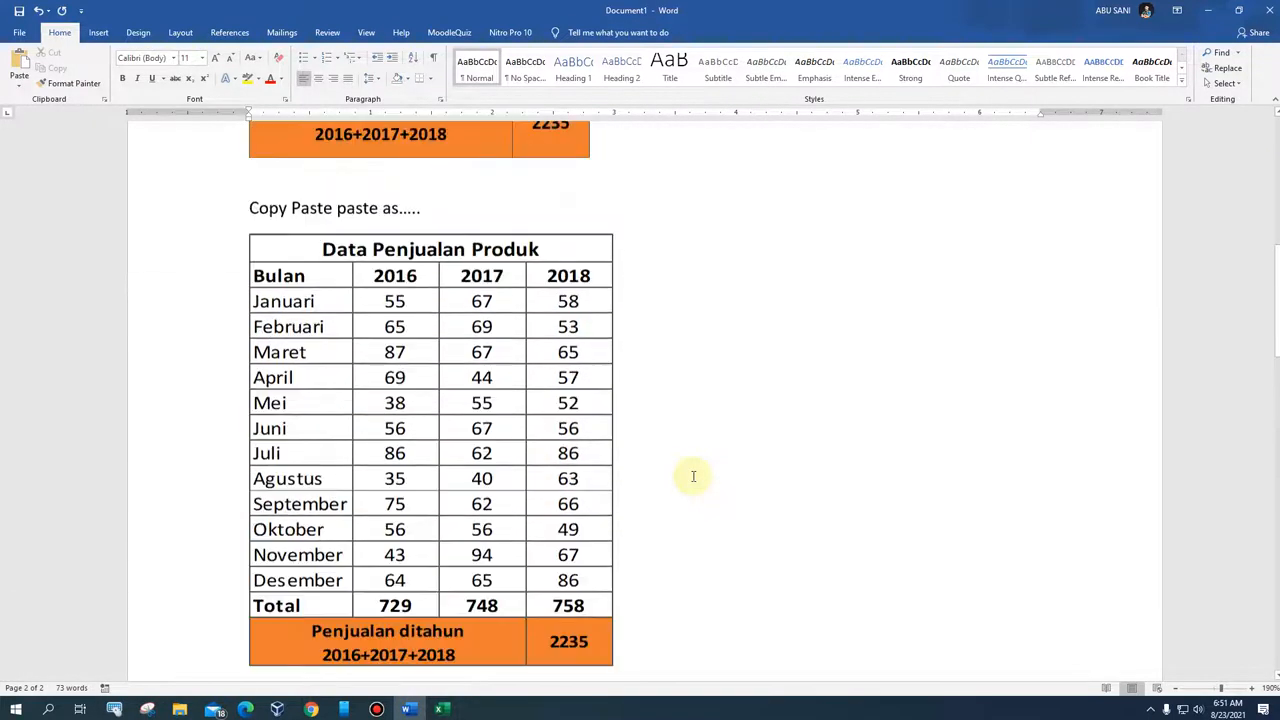
{"action": "scroll", "coordinate": [693, 476], "scroll_direction": "up", "scroll_amount": 10}
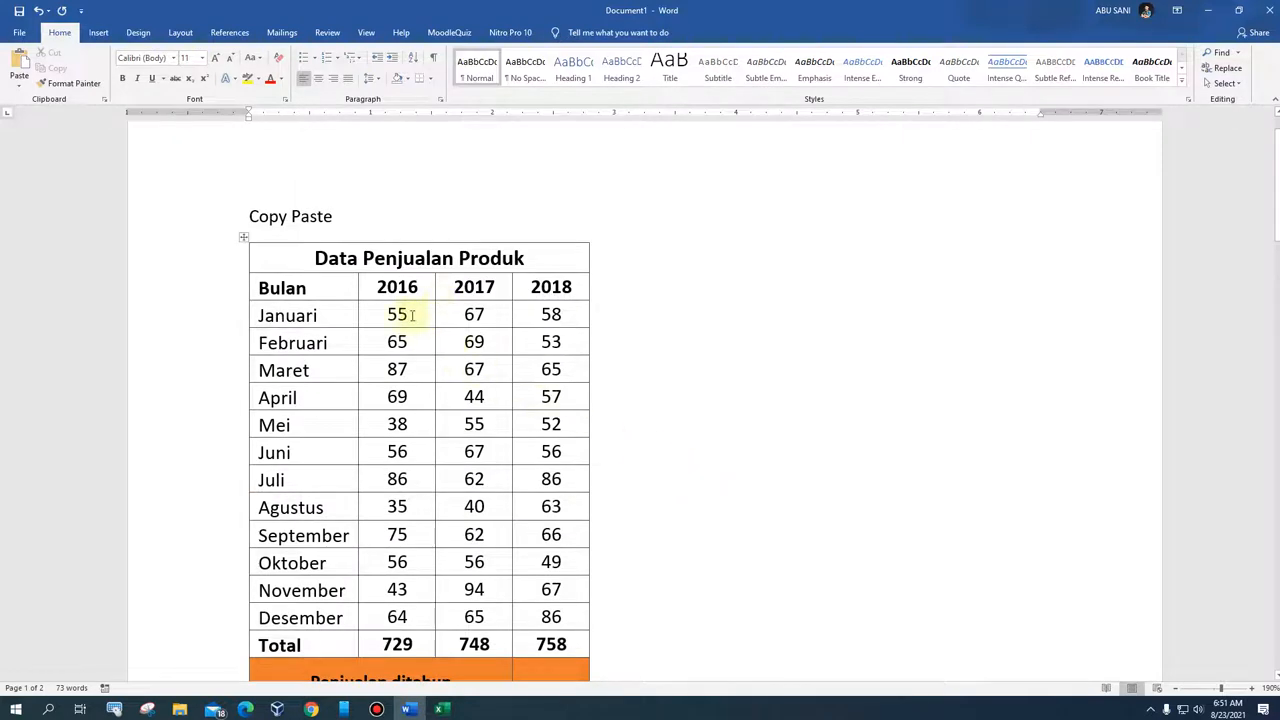
Step: In the plain pasted table under "Copy Paste", set the 2016 values of Januari to 60 and Februari to 70
{"action": "left_click", "coordinate": [244, 237]}
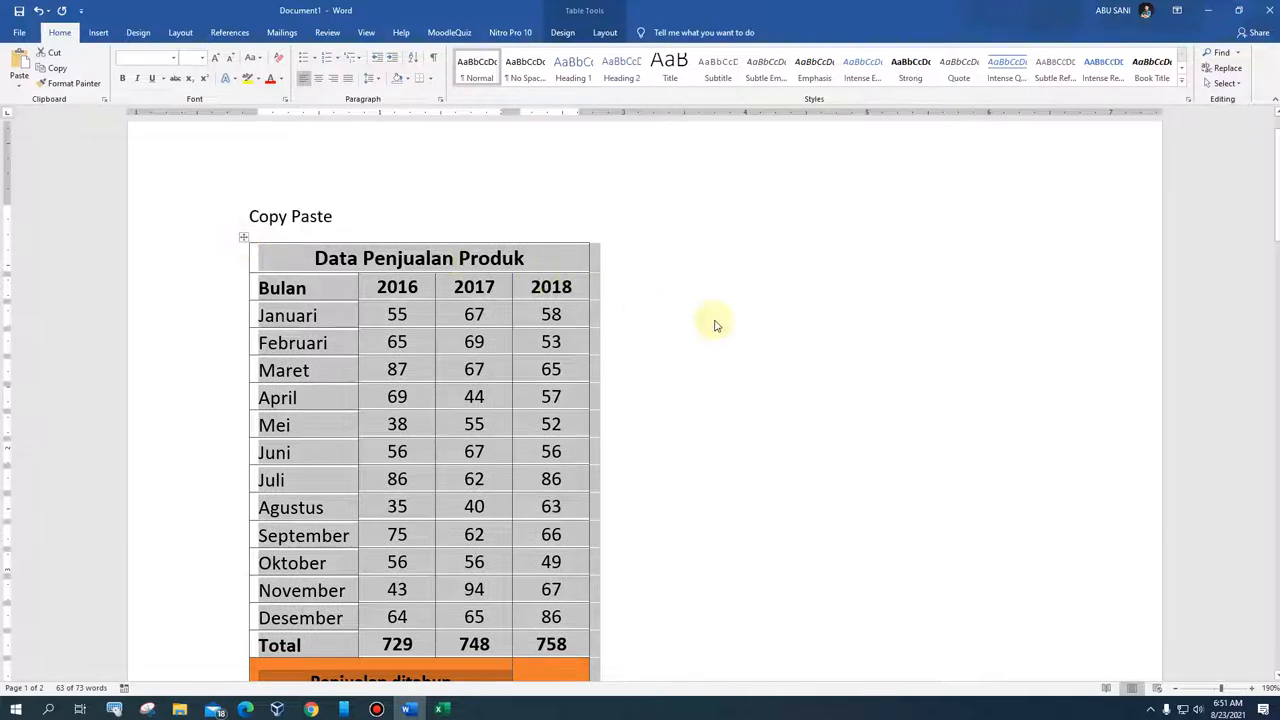
{"action": "left_click", "coordinate": [712, 323]}
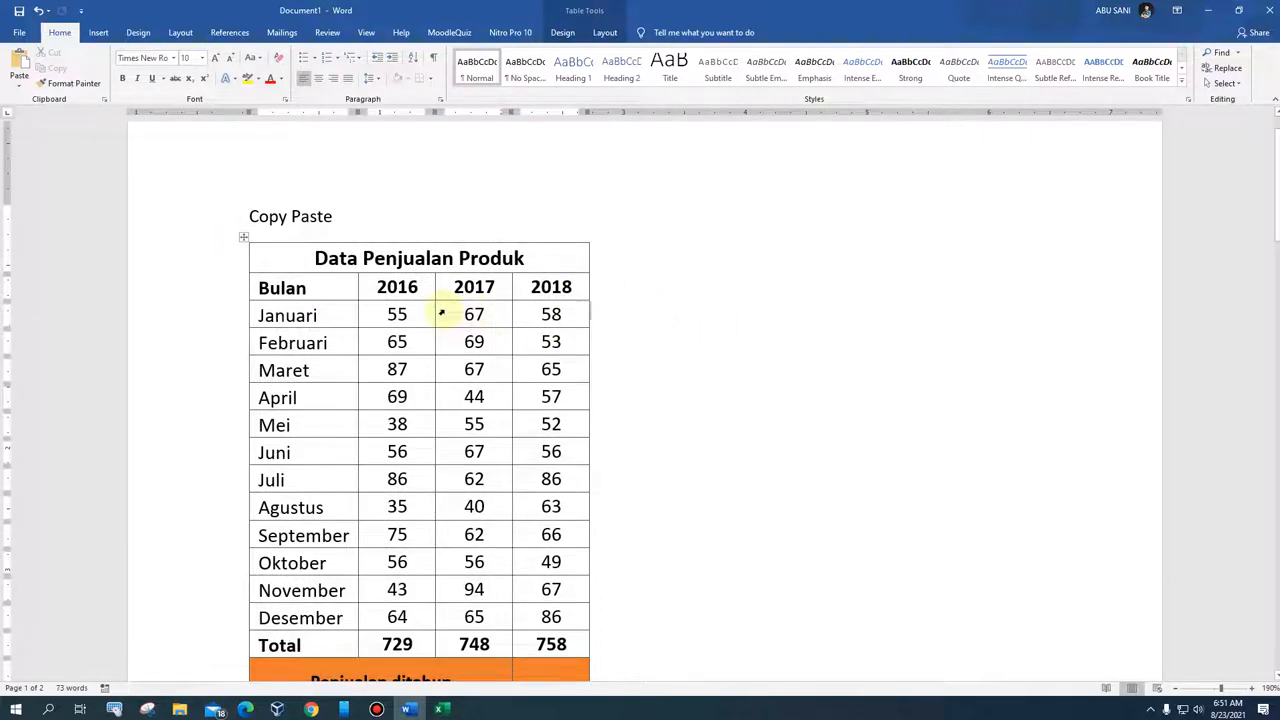
{"action": "double_click", "coordinate": [398, 315]}
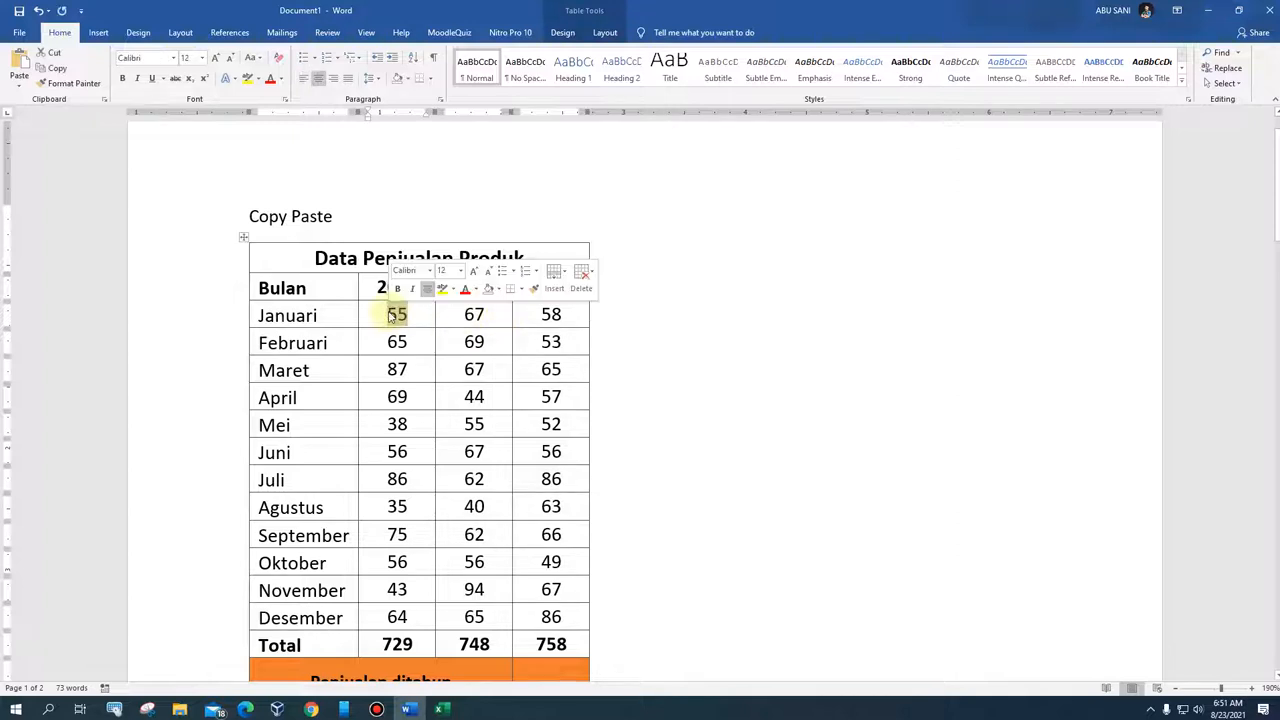
{"action": "type", "text": "60"}
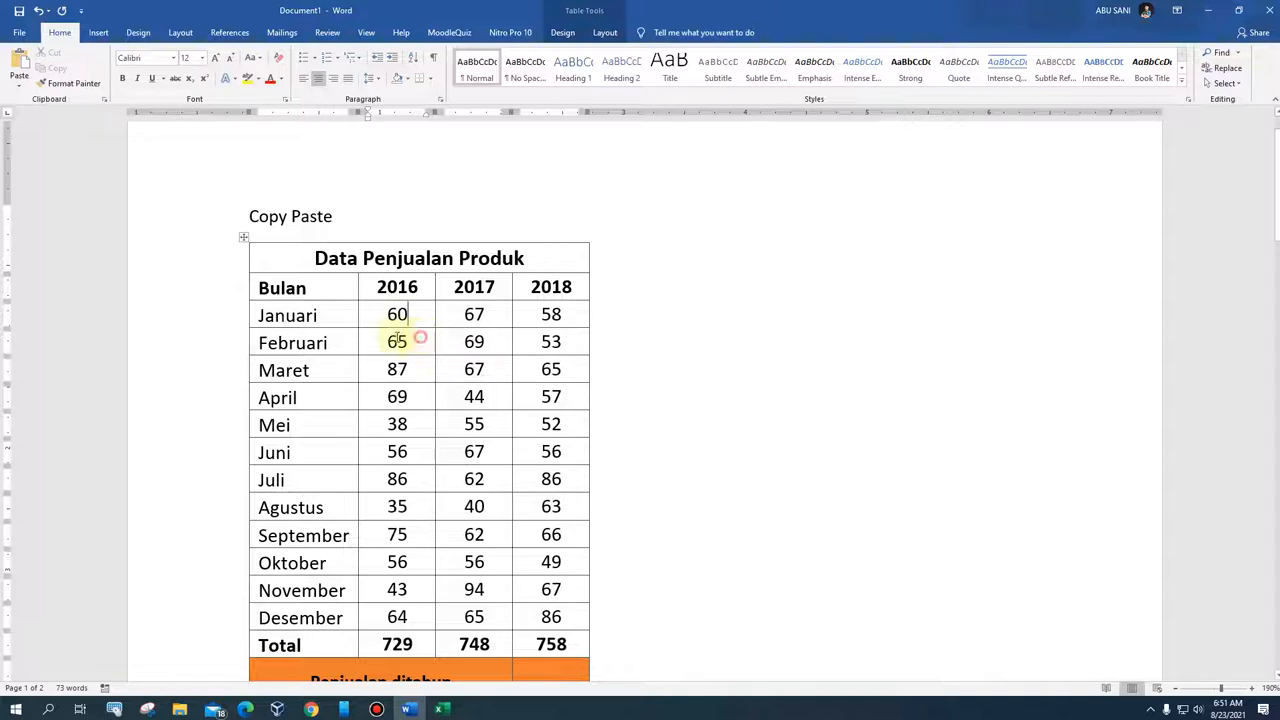
{"action": "double_click", "coordinate": [382, 342]}
{"action": "type", "text": "70"}
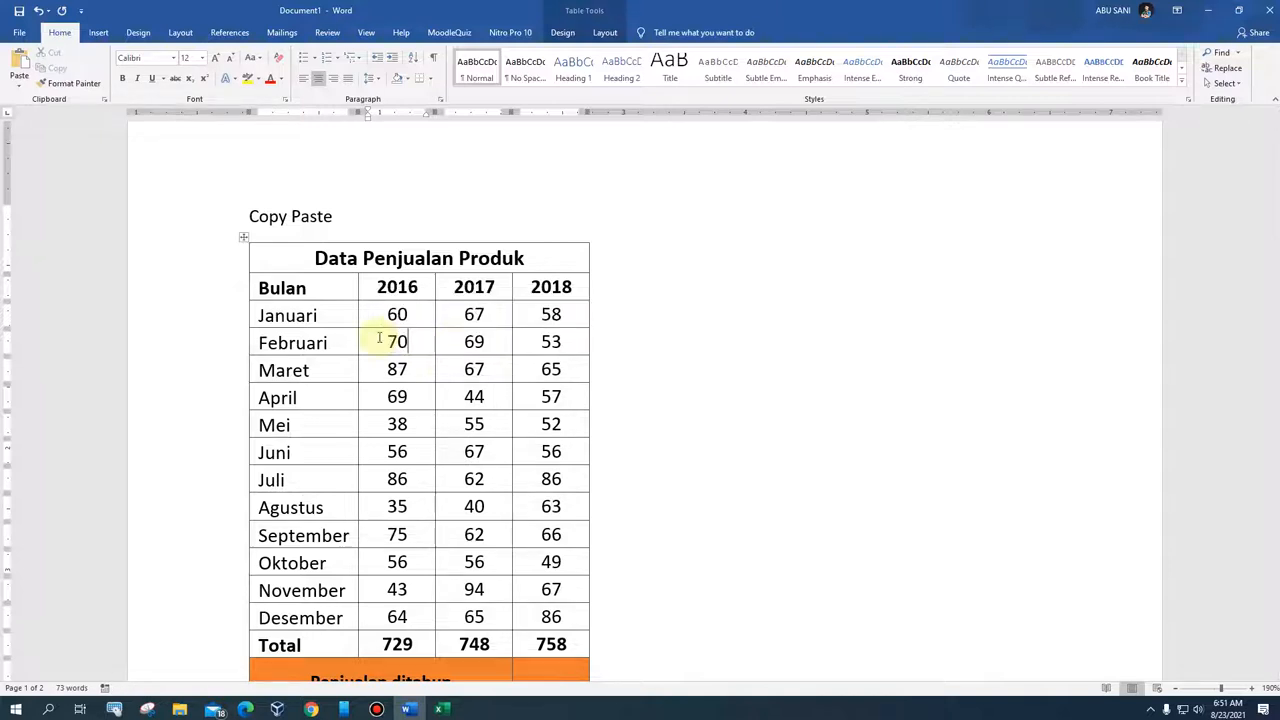
{"action": "left_click", "coordinate": [682, 374]}
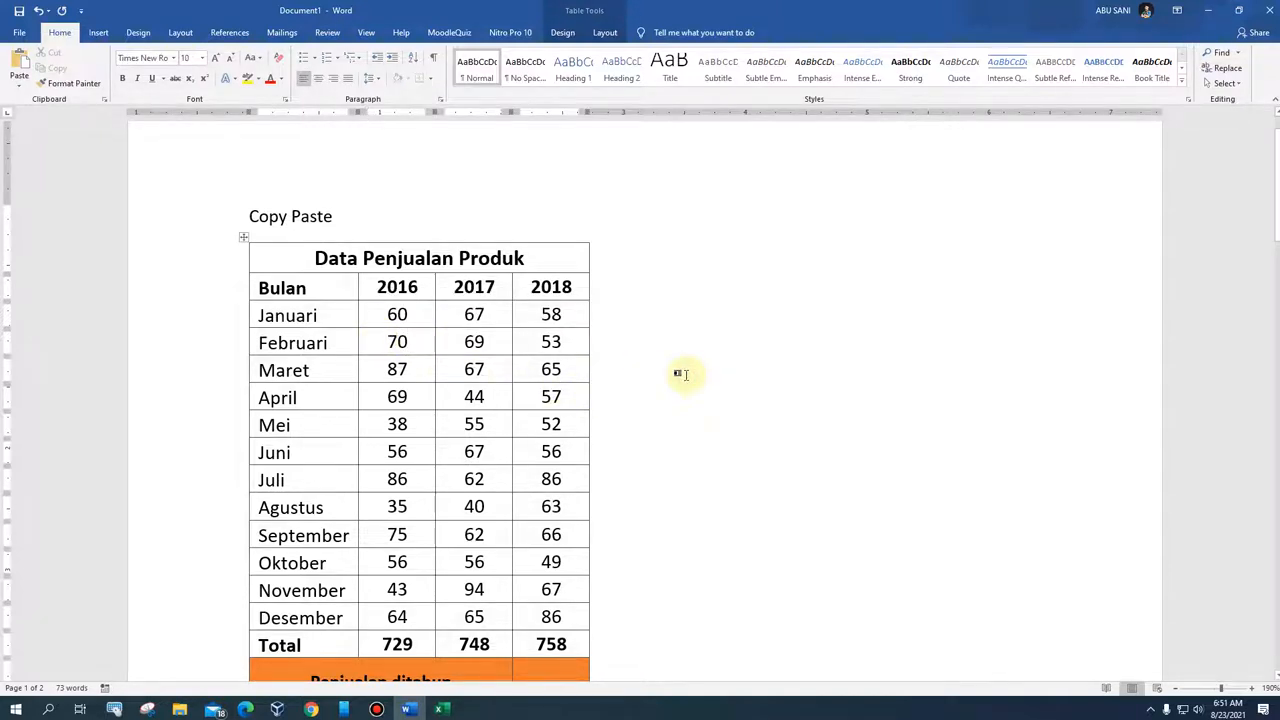
Step: Switch to the source workbook in Excel and close it, saving its changes
{"action": "scroll", "coordinate": [682, 374], "scroll_direction": "down", "scroll_amount": 5}
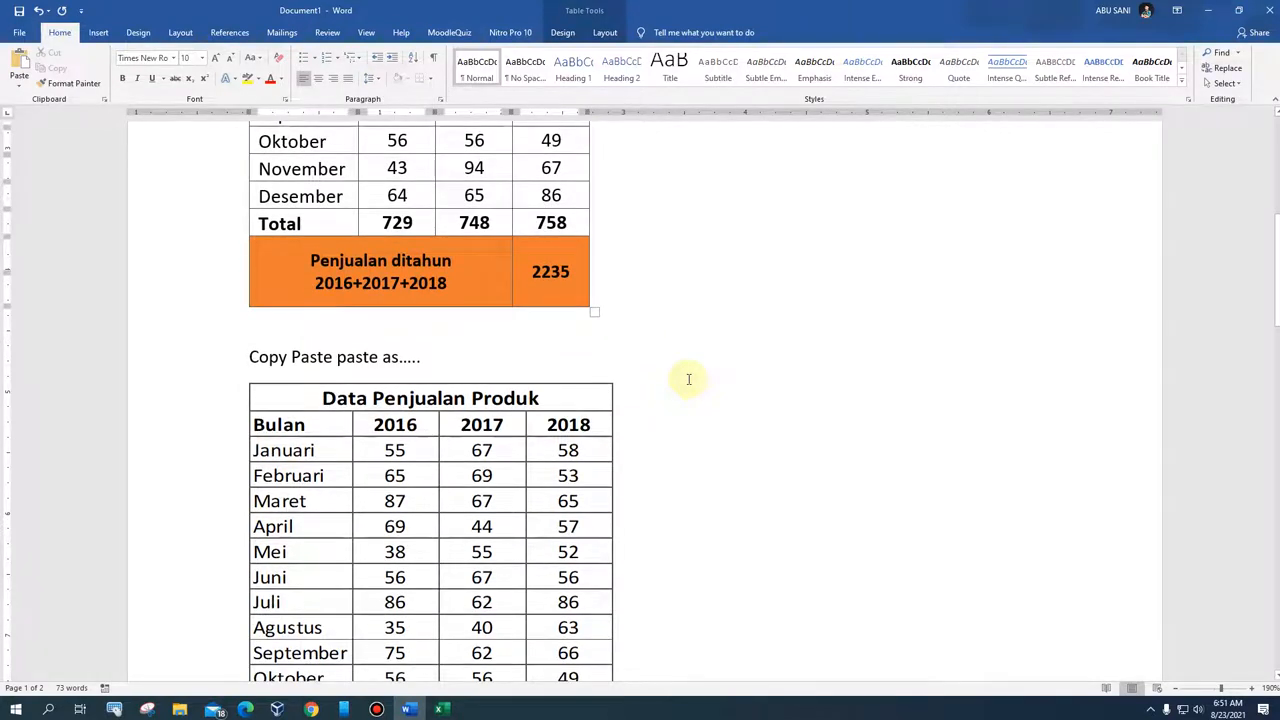
{"action": "scroll", "coordinate": [561, 472], "scroll_direction": "down", "scroll_amount": 3}
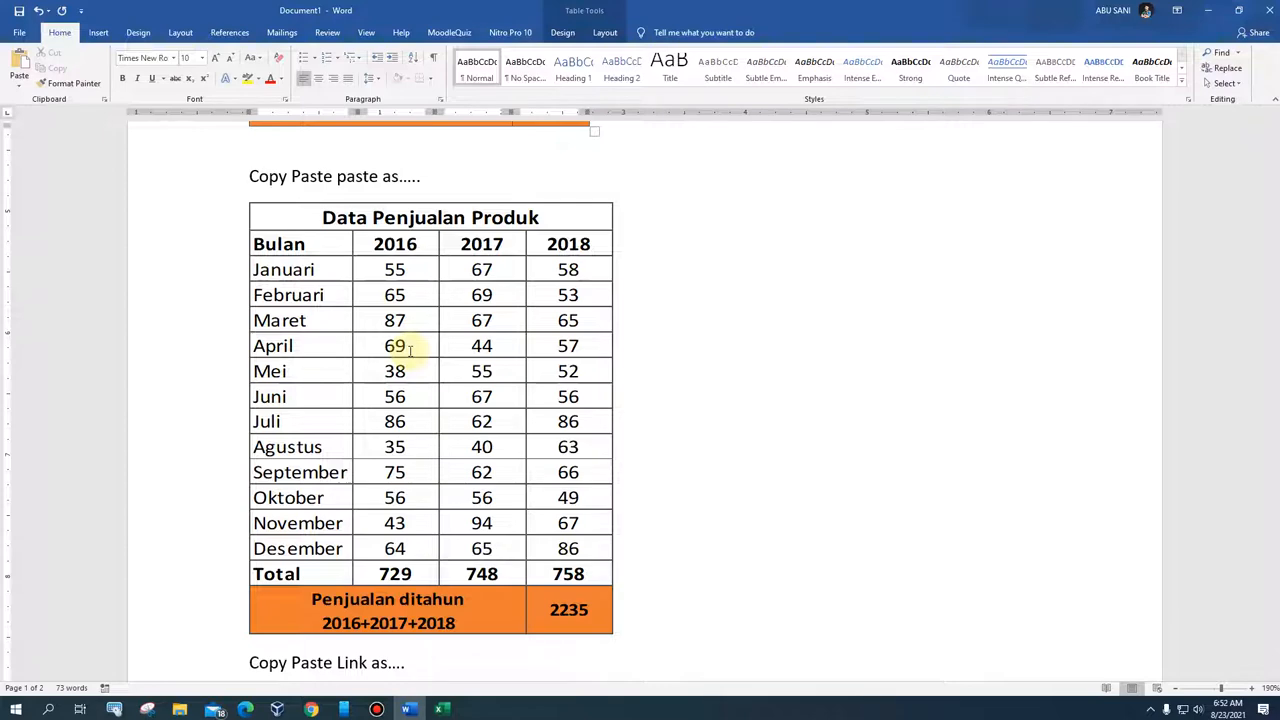
{"action": "left_click", "coordinate": [441, 710]}
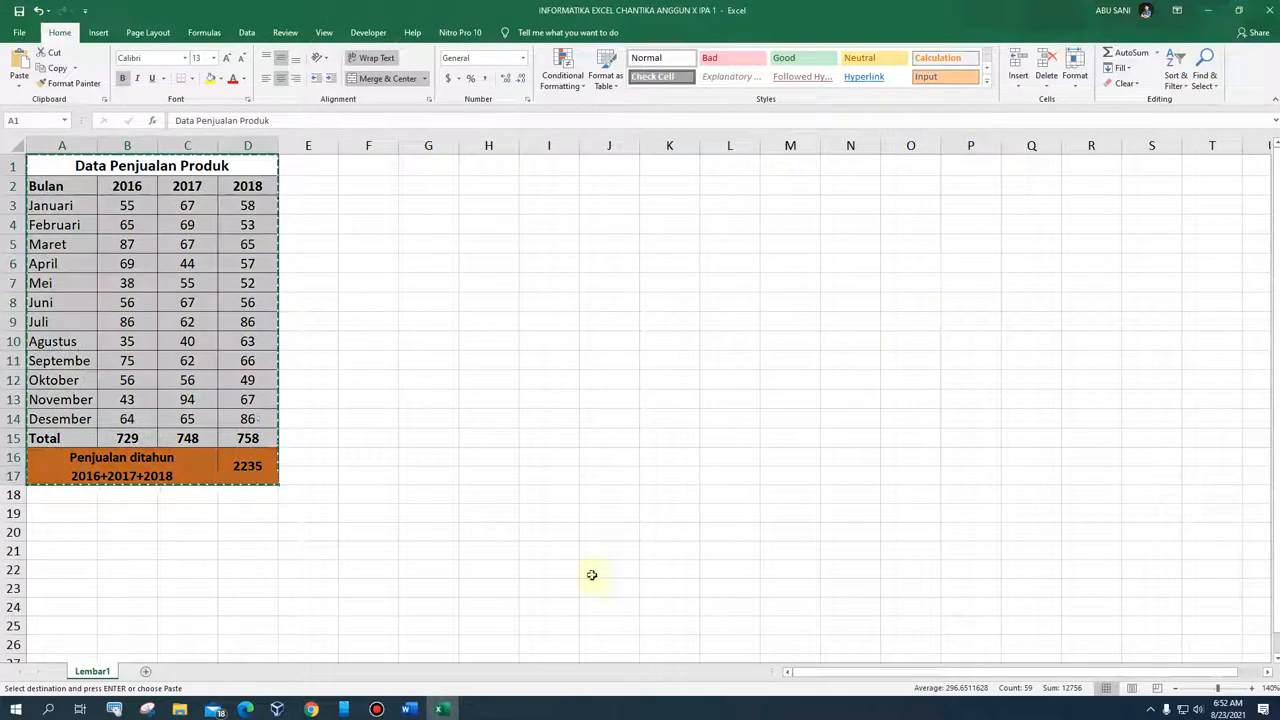
{"action": "left_click", "coordinate": [1272, 18]}
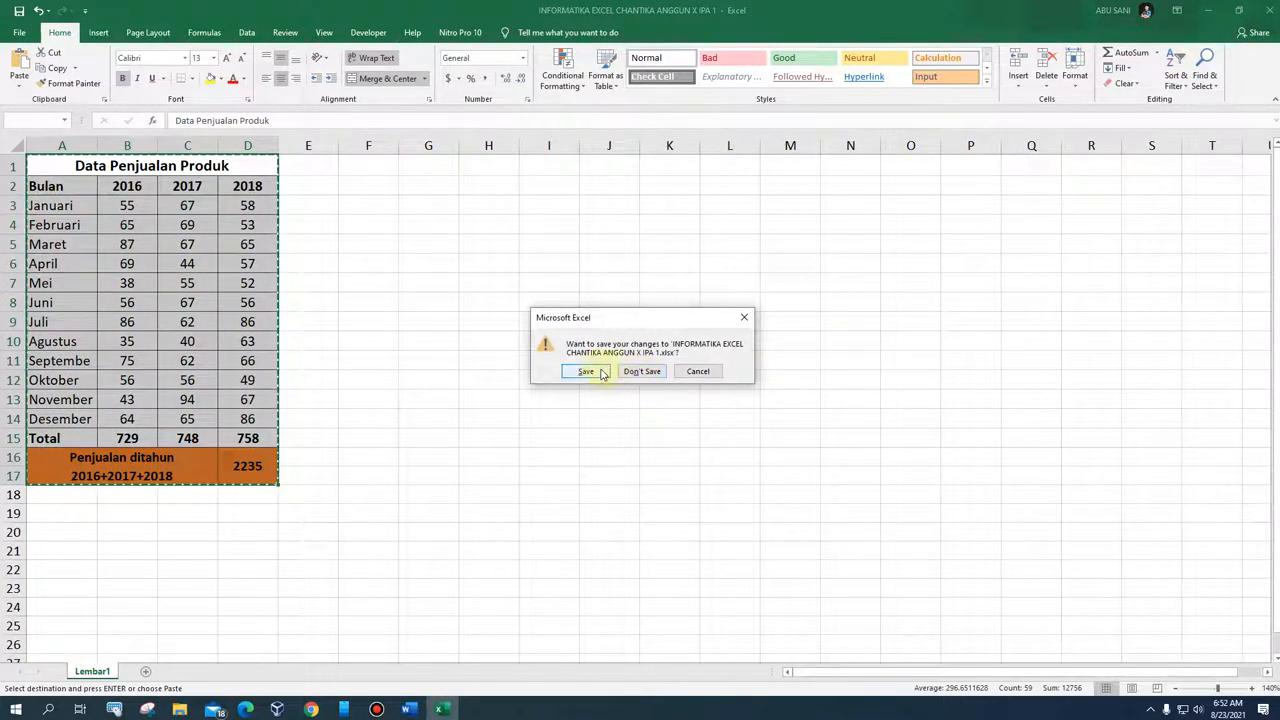
{"action": "left_click", "coordinate": [600, 370]}
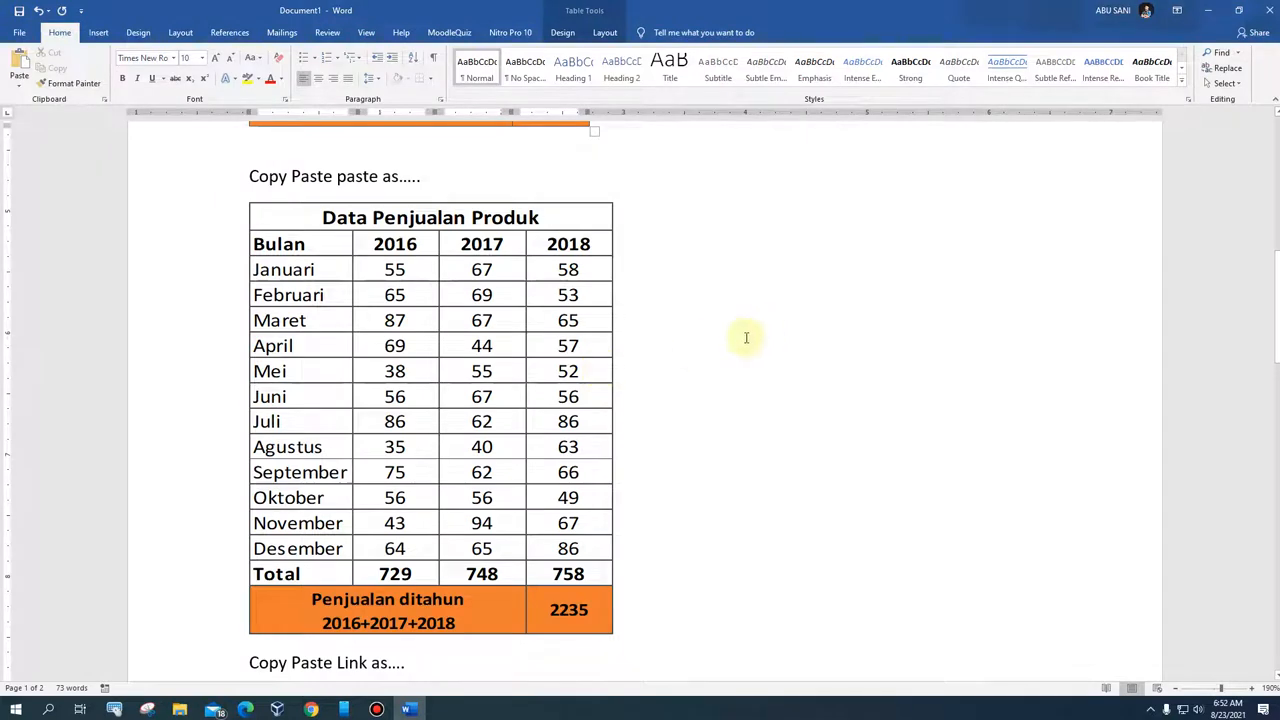
Step: Open the embedded worksheet under "Copy Paste paste as....." for editing and set Februari 2016 (B4) to 70
{"action": "scroll", "coordinate": [671, 342], "scroll_direction": "up", "scroll_amount": 2}
{"action": "scroll", "coordinate": [449, 360], "scroll_direction": "down", "scroll_amount": 2}
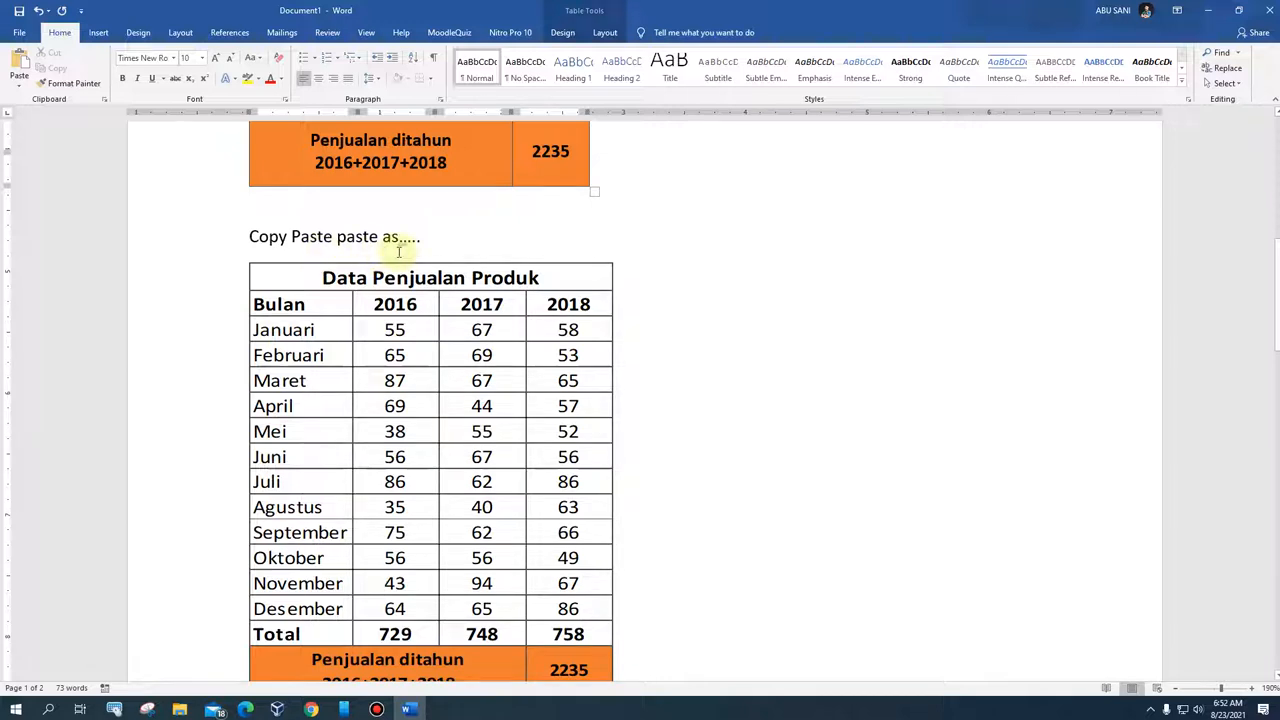
{"action": "left_click", "coordinate": [463, 404]}
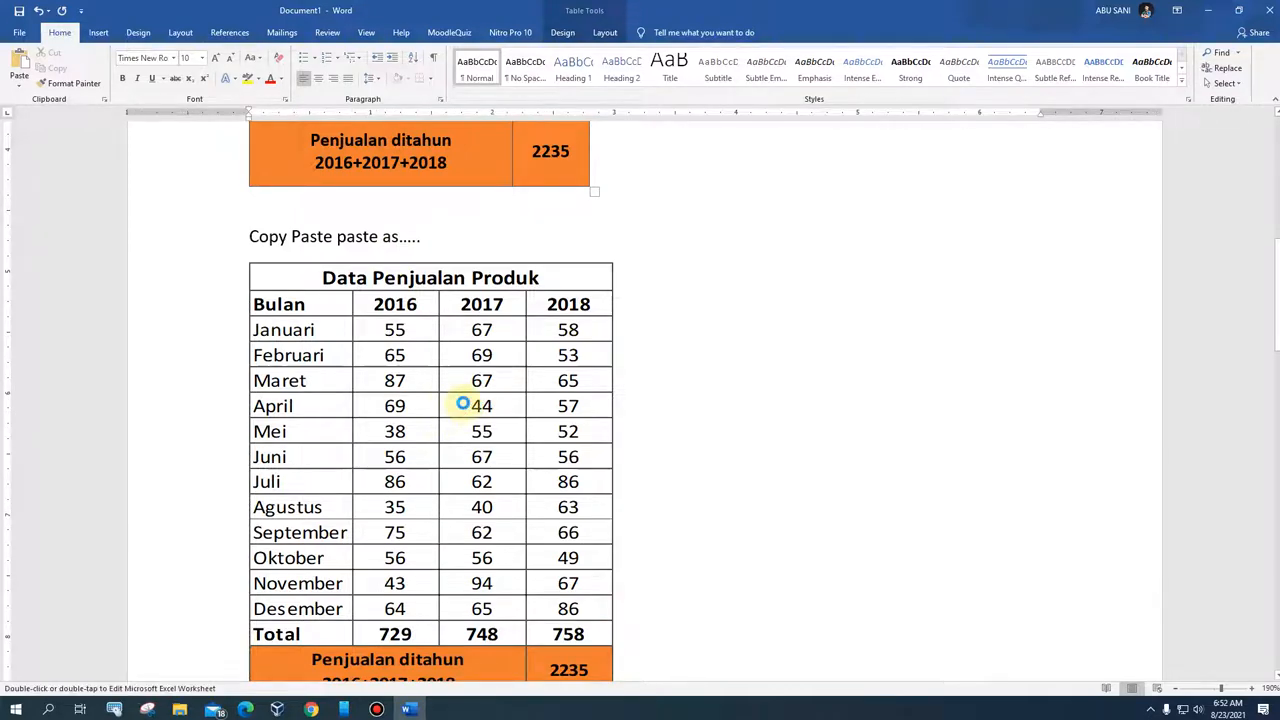
{"action": "double_click", "coordinate": [463, 404]}
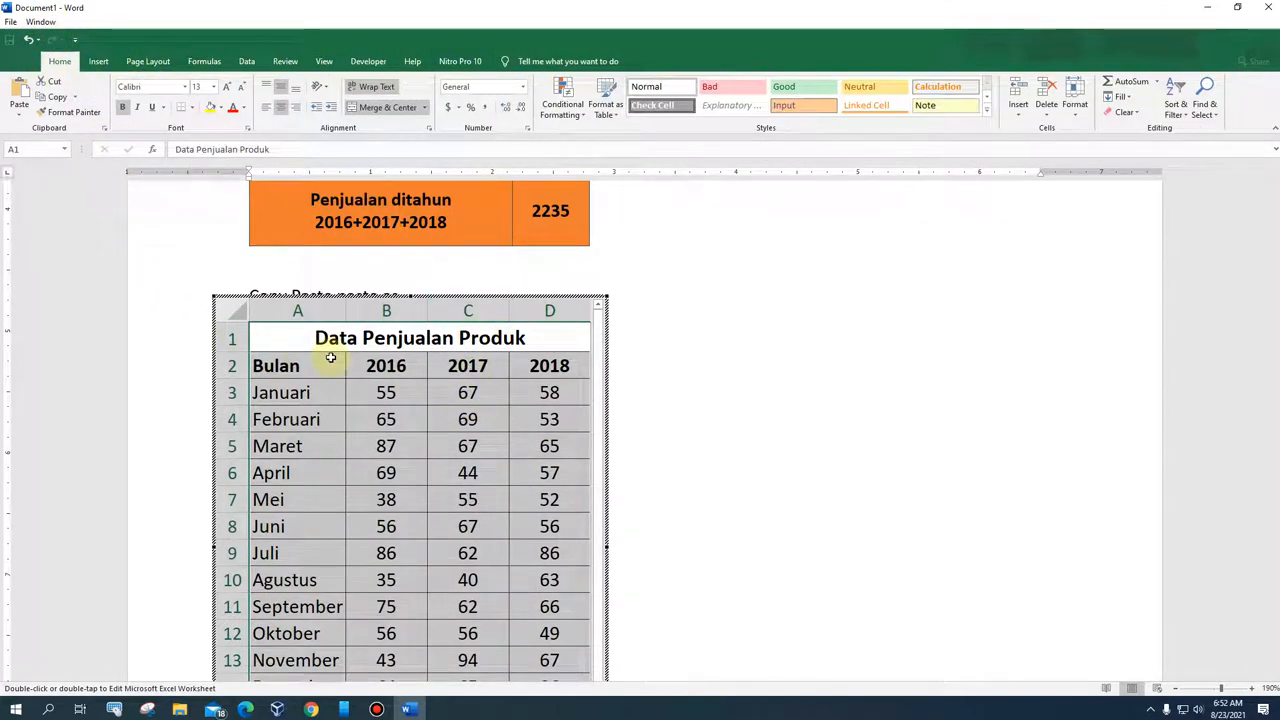
{"action": "left_click", "coordinate": [391, 419]}
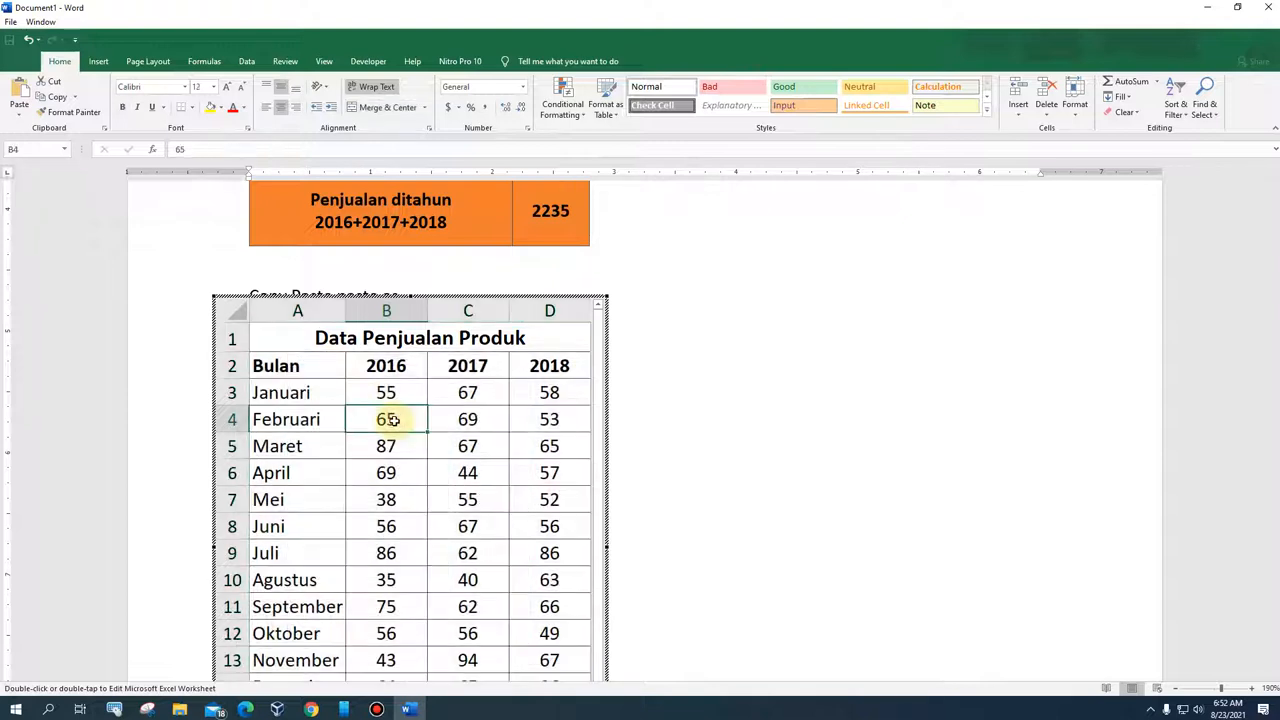
{"action": "type", "text": "70"}
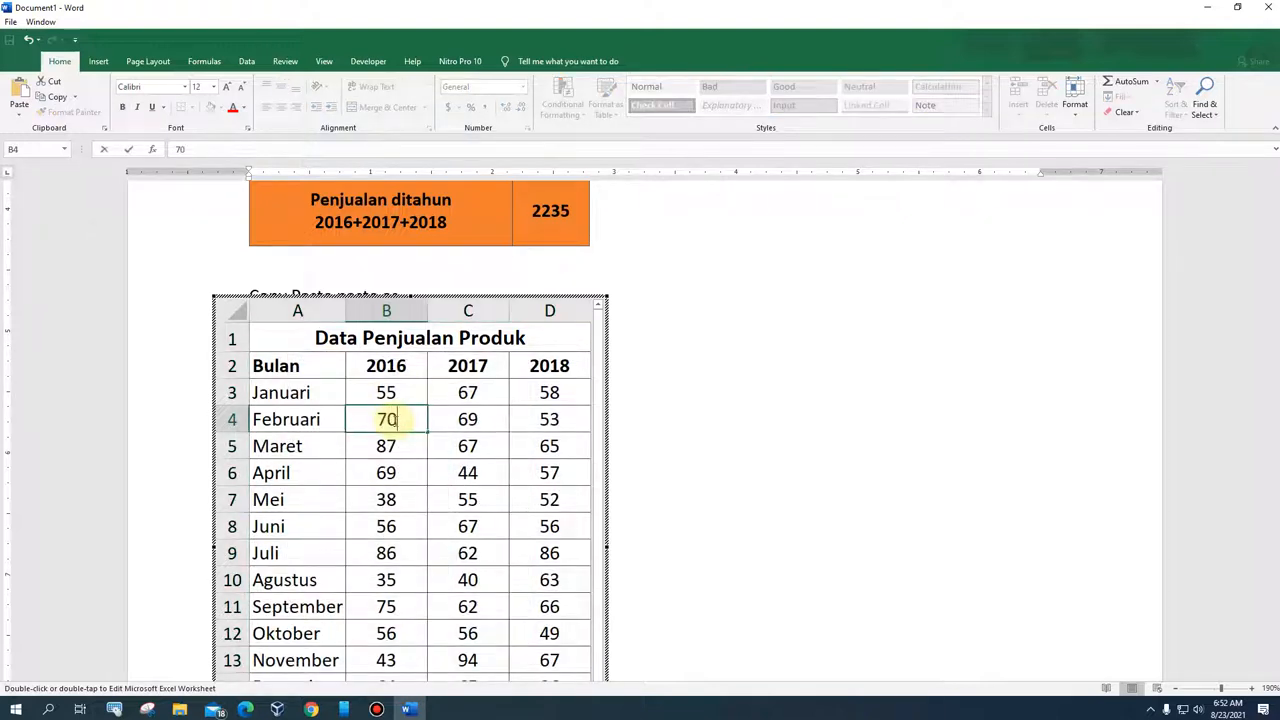
{"action": "left_click", "coordinate": [390, 446]}
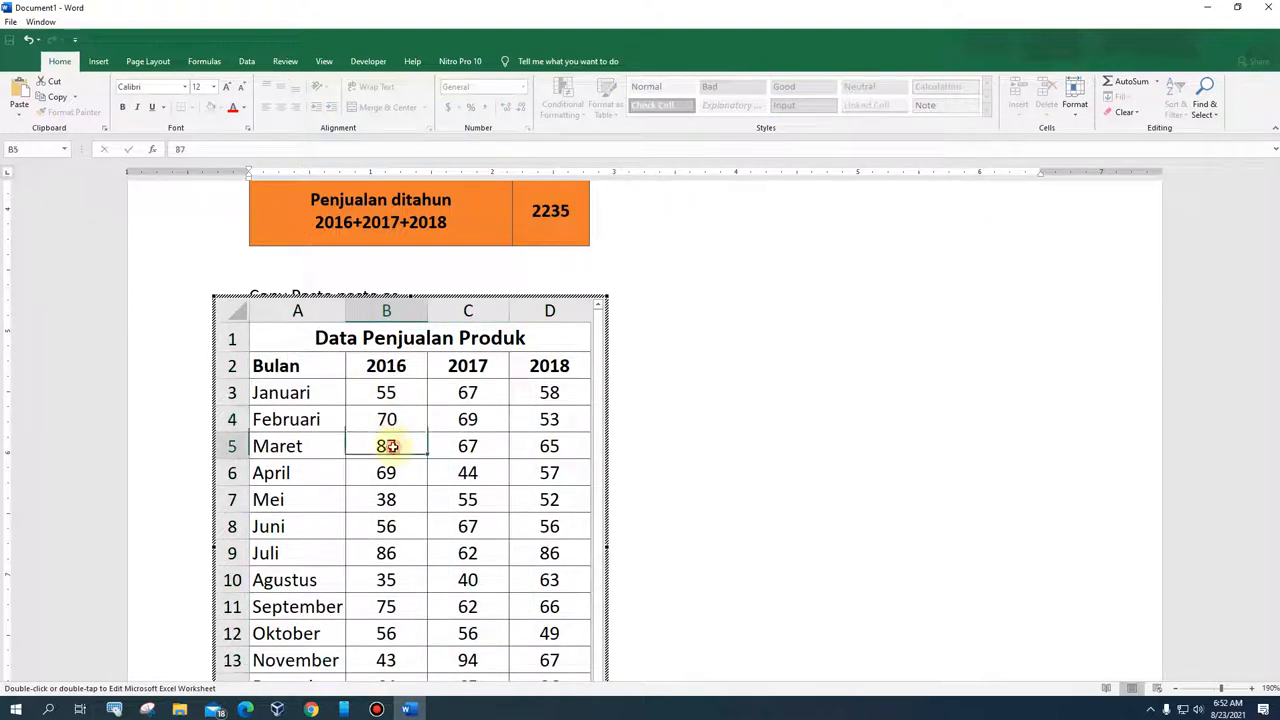
Step: Set Maret 2016 (B5) to 90 in the embedded worksheet and return to the document
{"action": "type", "text": "90"}
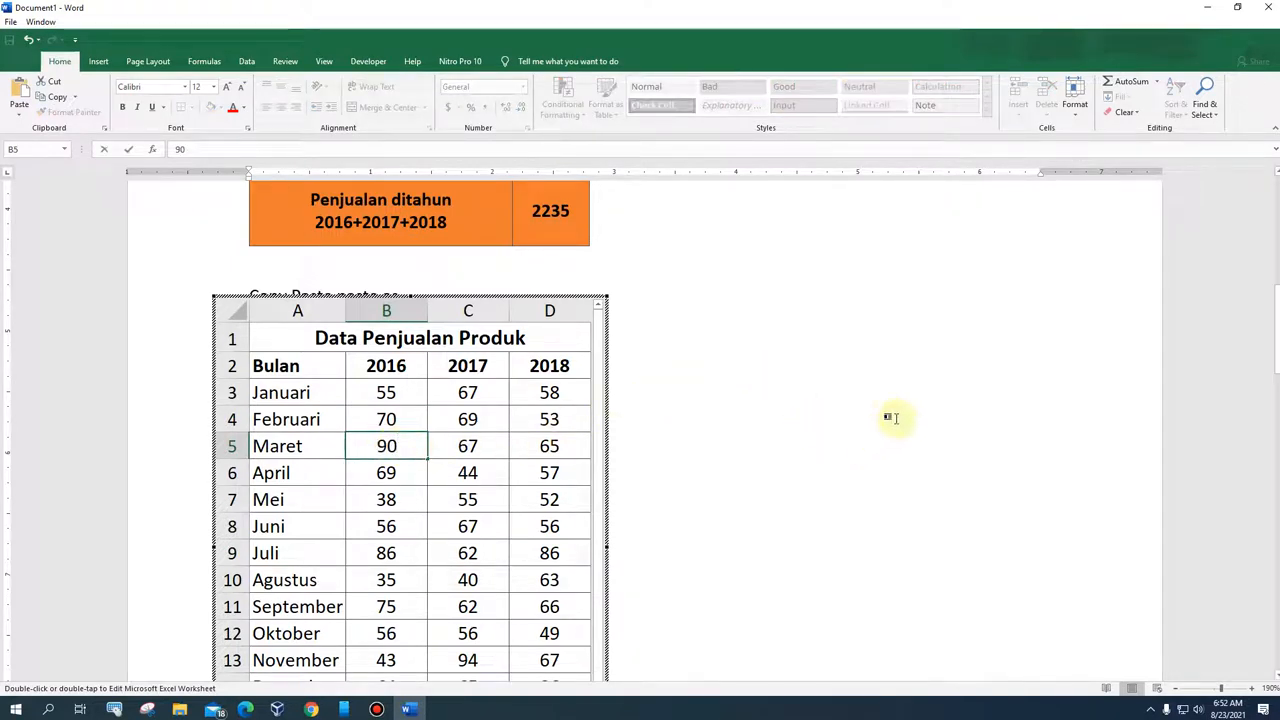
{"action": "left_click", "coordinate": [830, 405]}
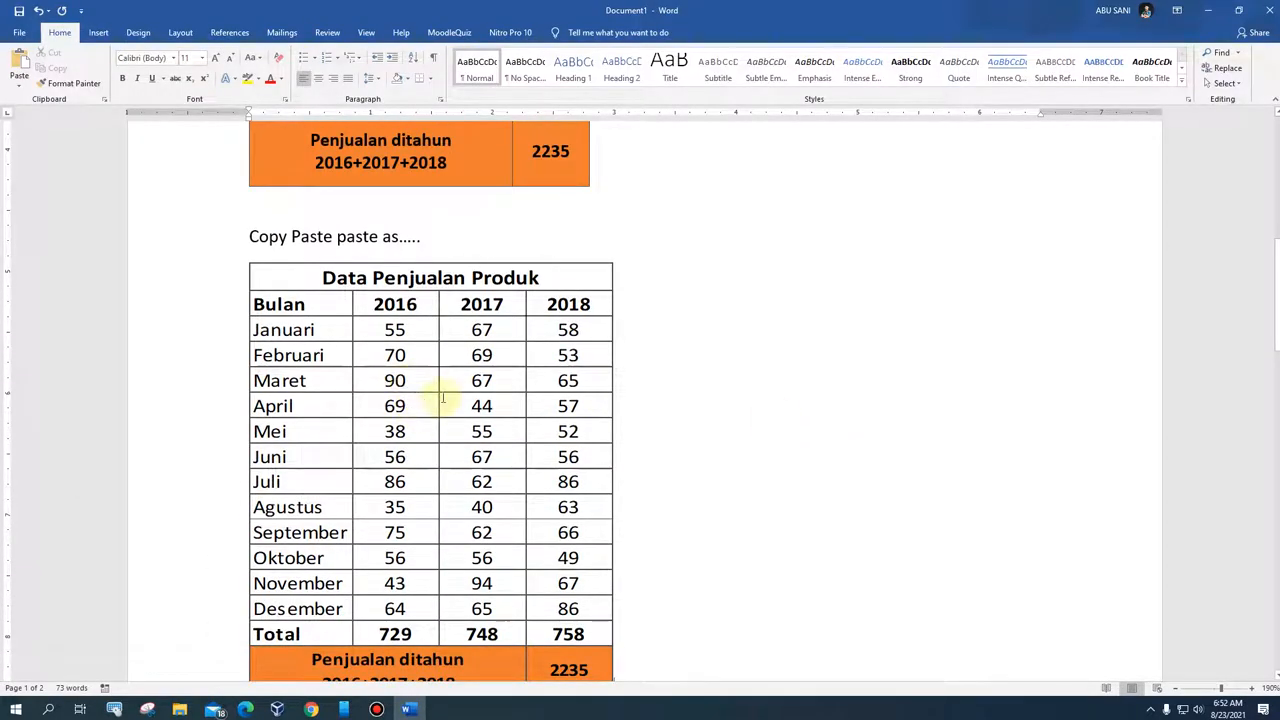
Step: Insert a page break before the "Copy Paste Link as...." heading so it starts on the second page
{"action": "scroll", "coordinate": [443, 398], "scroll_direction": "down", "scroll_amount": 5}
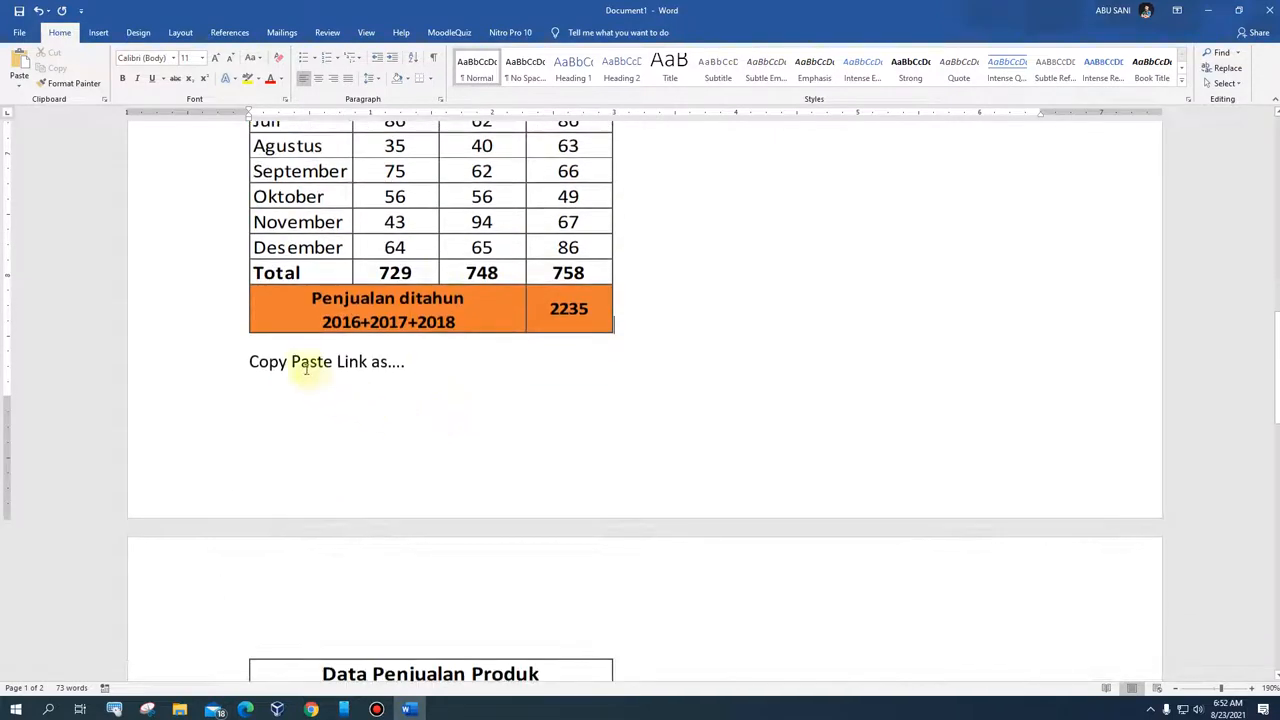
{"action": "left_click", "coordinate": [250, 362]}
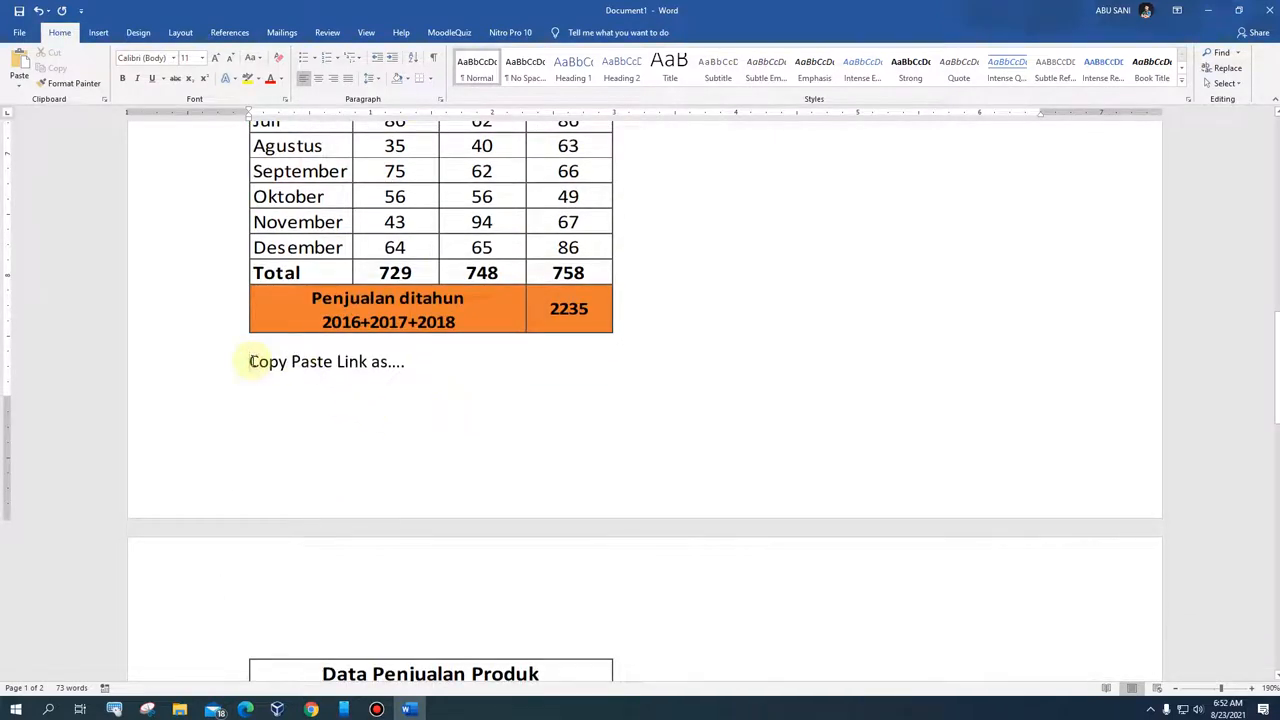
{"action": "key", "text": "ctrl+Return"}
{"action": "scroll", "coordinate": [337, 491], "scroll_direction": "down", "scroll_amount": 5}
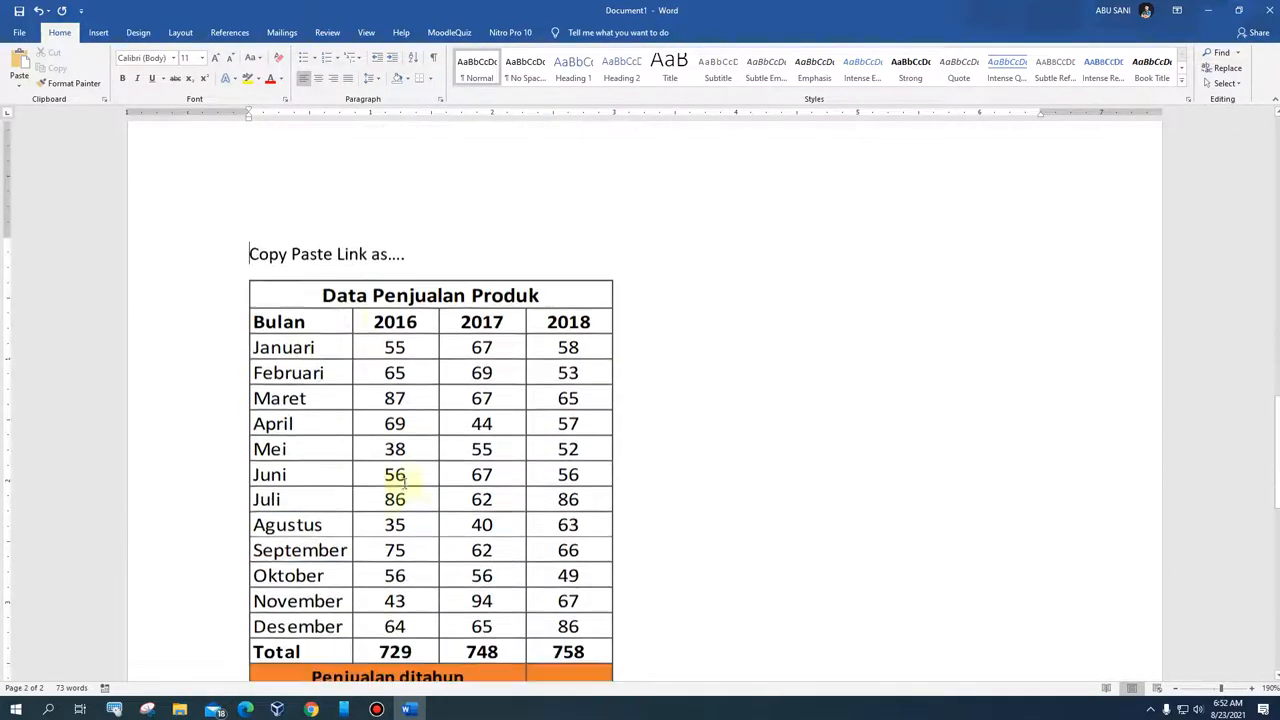
Step: Open the source workbook of the linked table under "Copy Paste Link as...." and move its window aside to uncover the table's month names
{"action": "scroll", "coordinate": [405, 478], "scroll_direction": "down", "scroll_amount": 2}
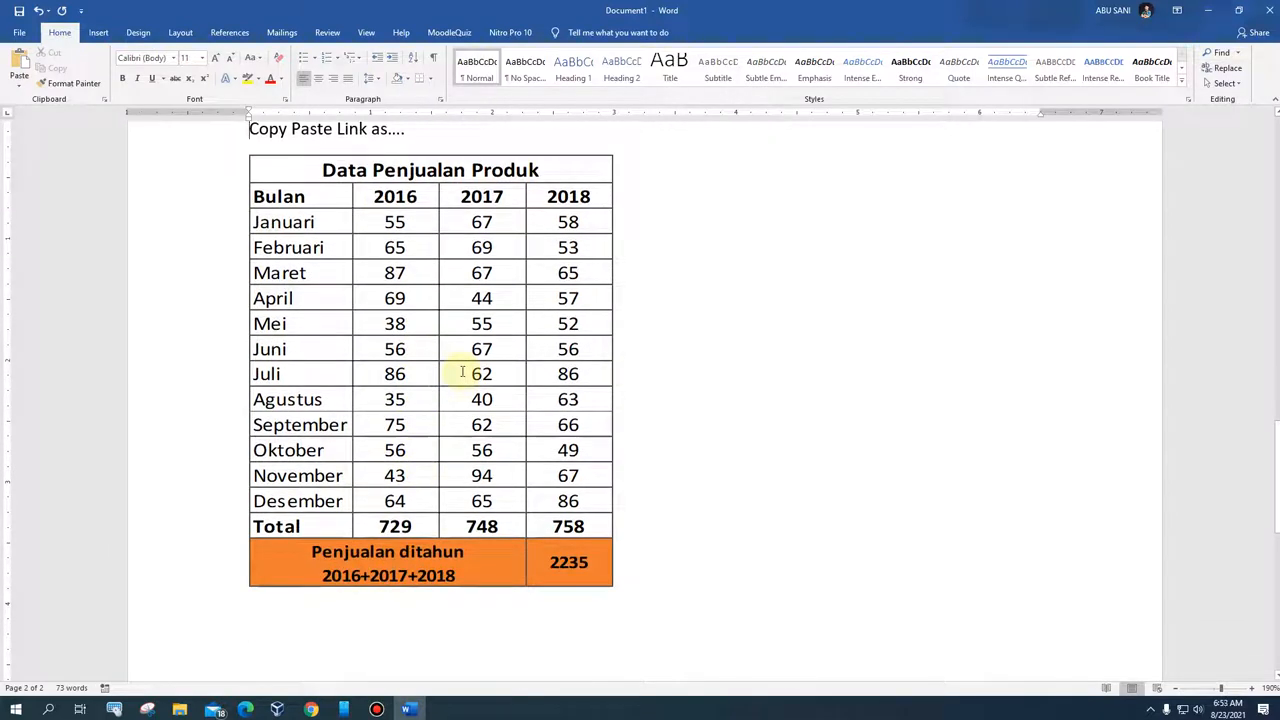
{"action": "scroll", "coordinate": [462, 372], "scroll_direction": "up", "scroll_amount": 15}
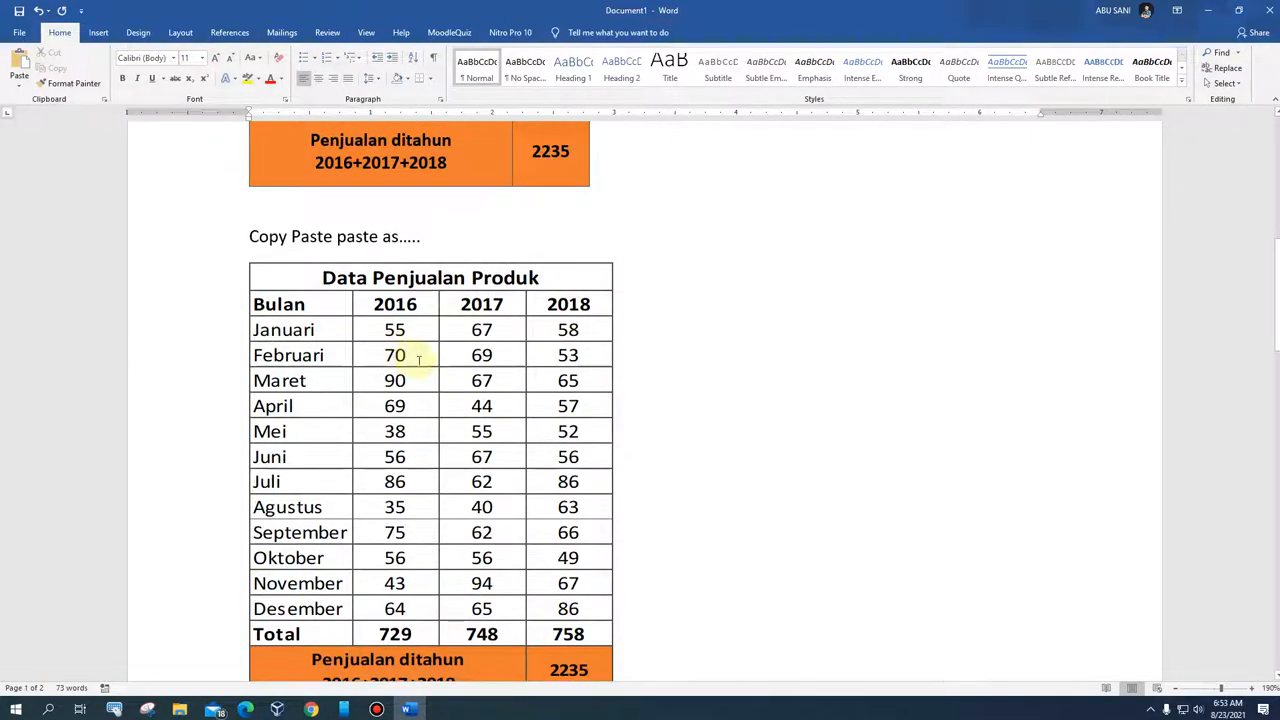
{"action": "scroll", "coordinate": [418, 360], "scroll_direction": "down", "scroll_amount": 15}
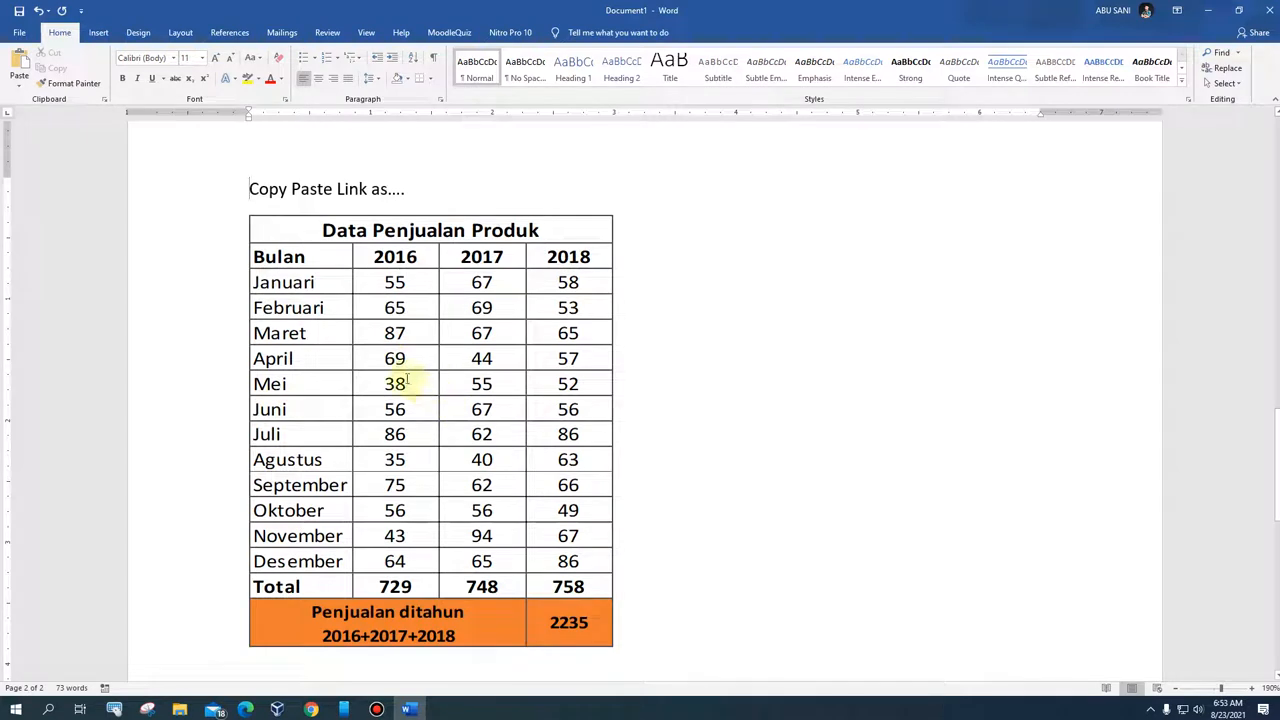
{"action": "left_click", "coordinate": [430, 365]}
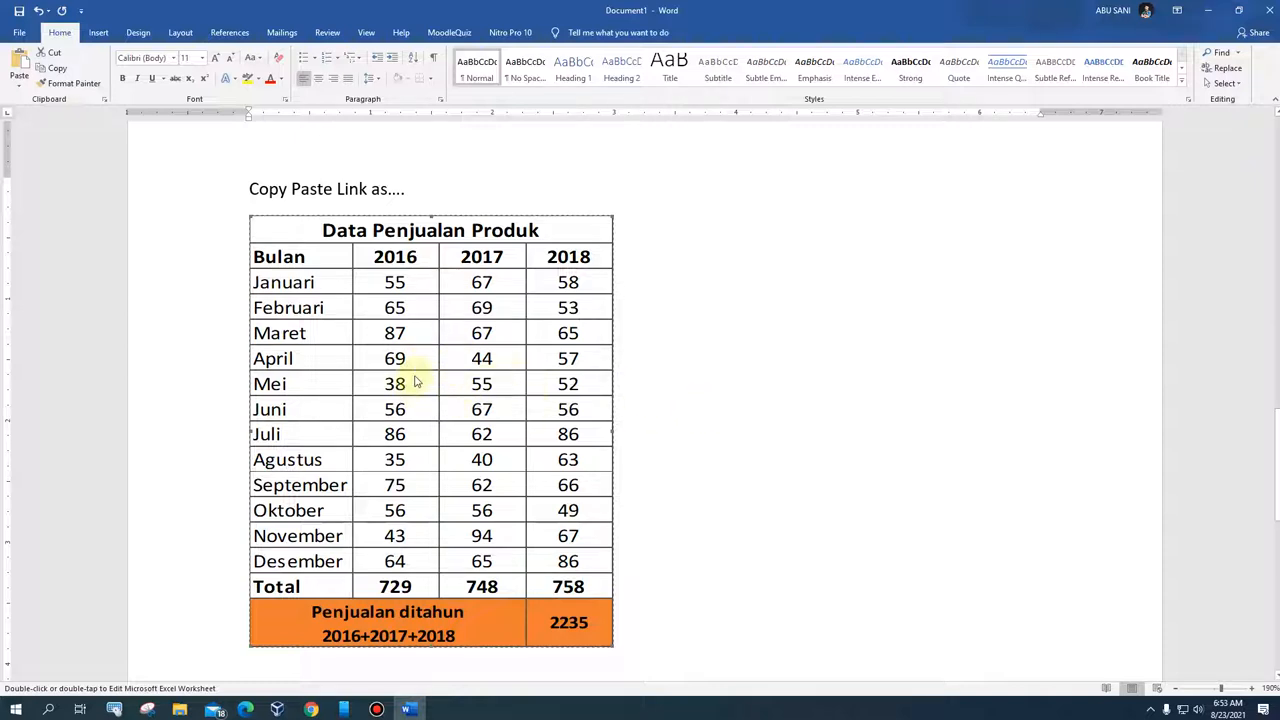
{"action": "double_click", "coordinate": [415, 377]}
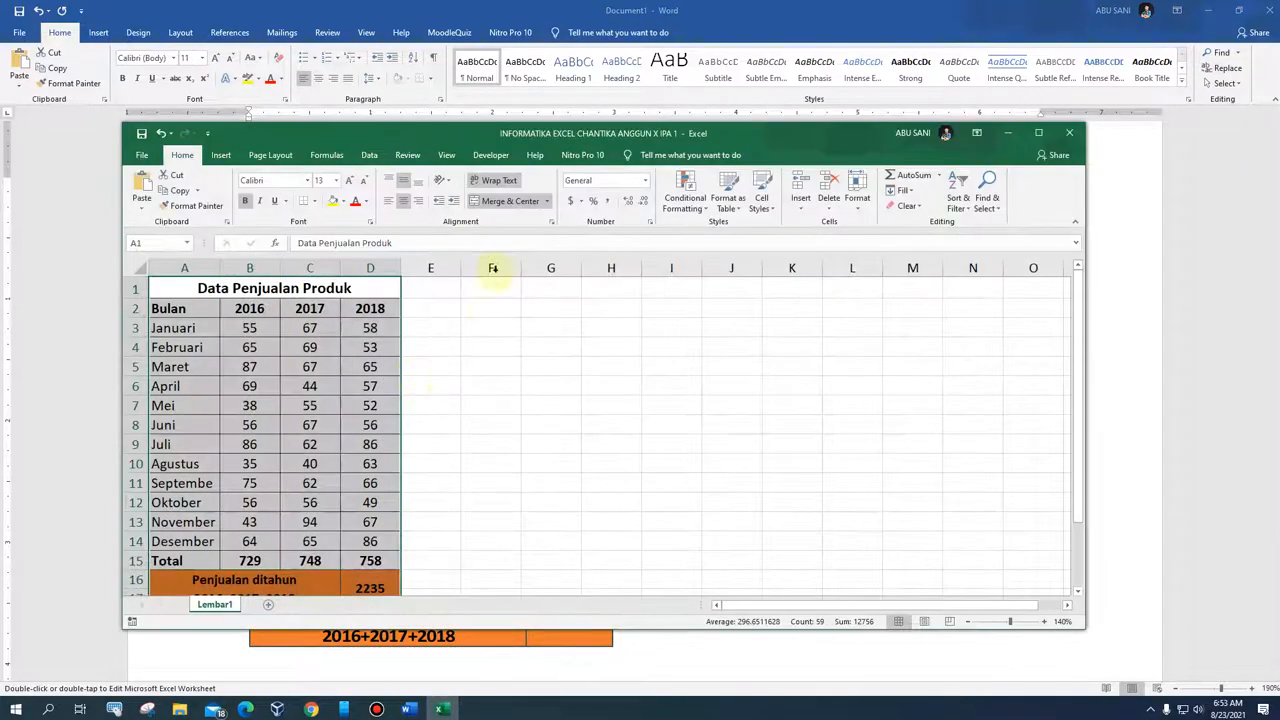
{"action": "left_click_drag", "start_coordinate": [451, 134], "coordinate": [707, 145]}
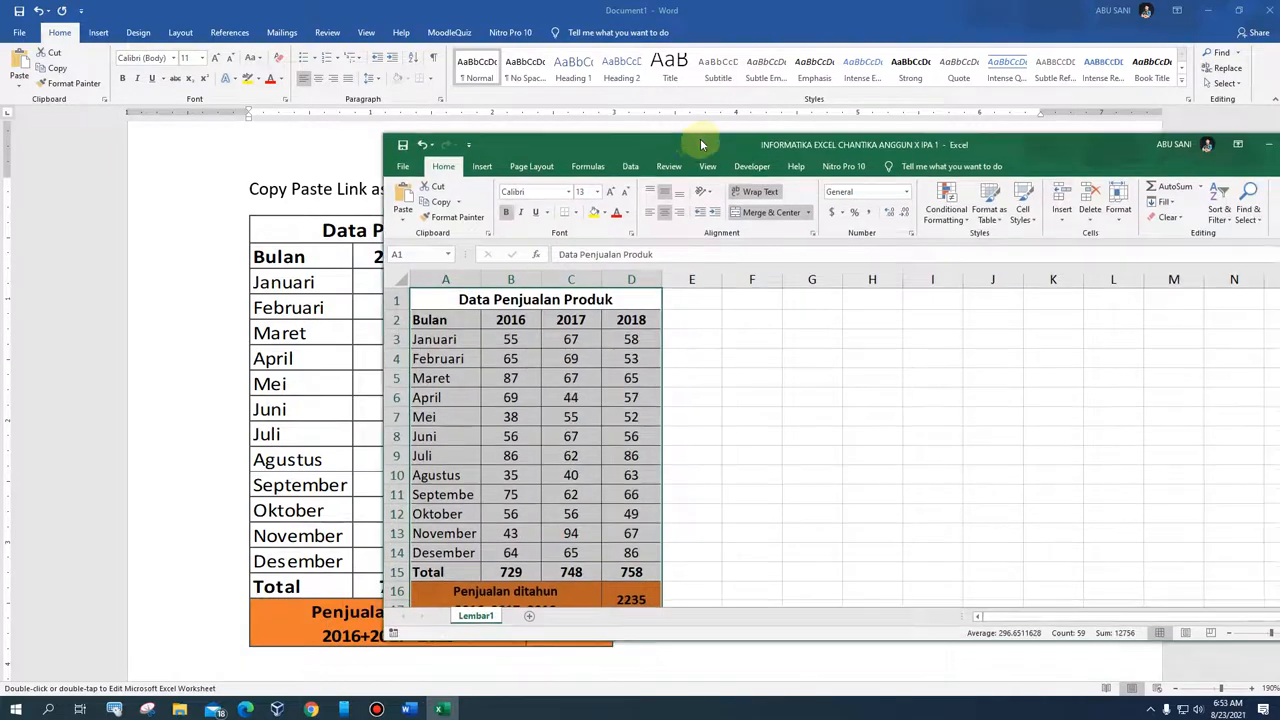
Step: In the source workbook, set the 2016 values of Januari (B3) to 80 and Februari (B4) to 90, and minimise its window
{"action": "left_click", "coordinate": [521, 337]}
{"action": "type", "text": "80"}
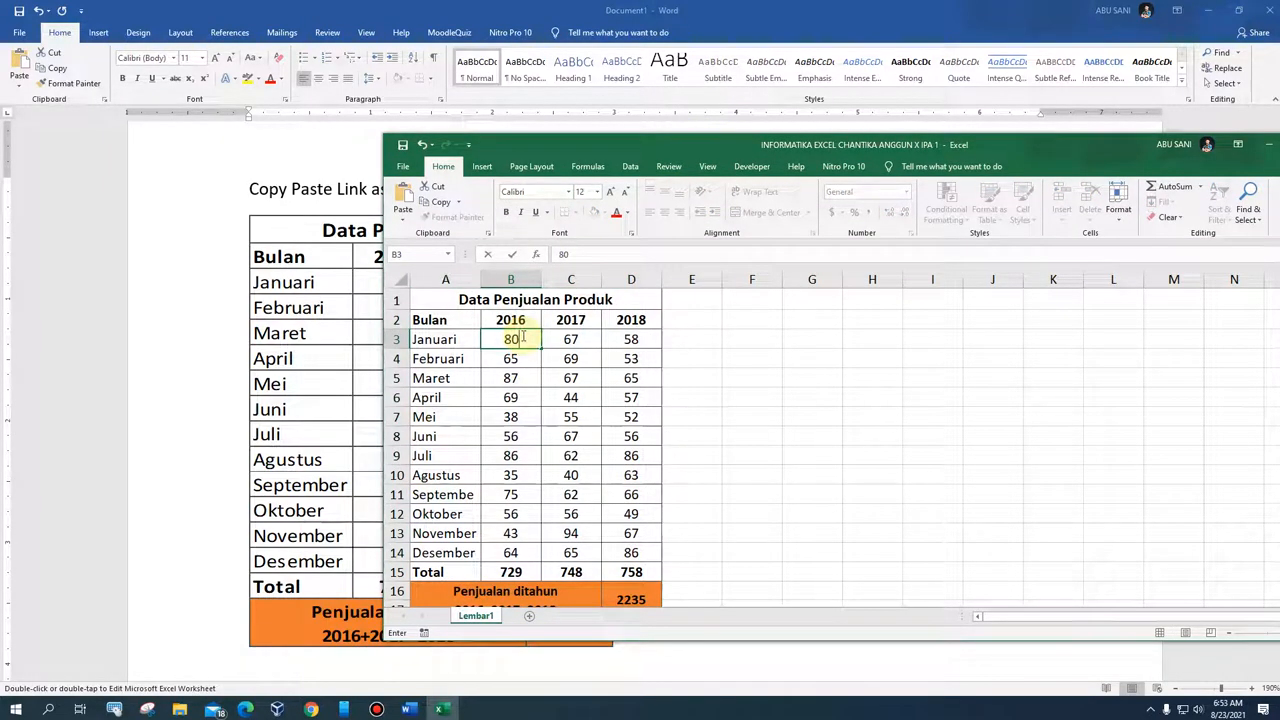
{"action": "key", "text": "Return"}
{"action": "type", "text": "90"}
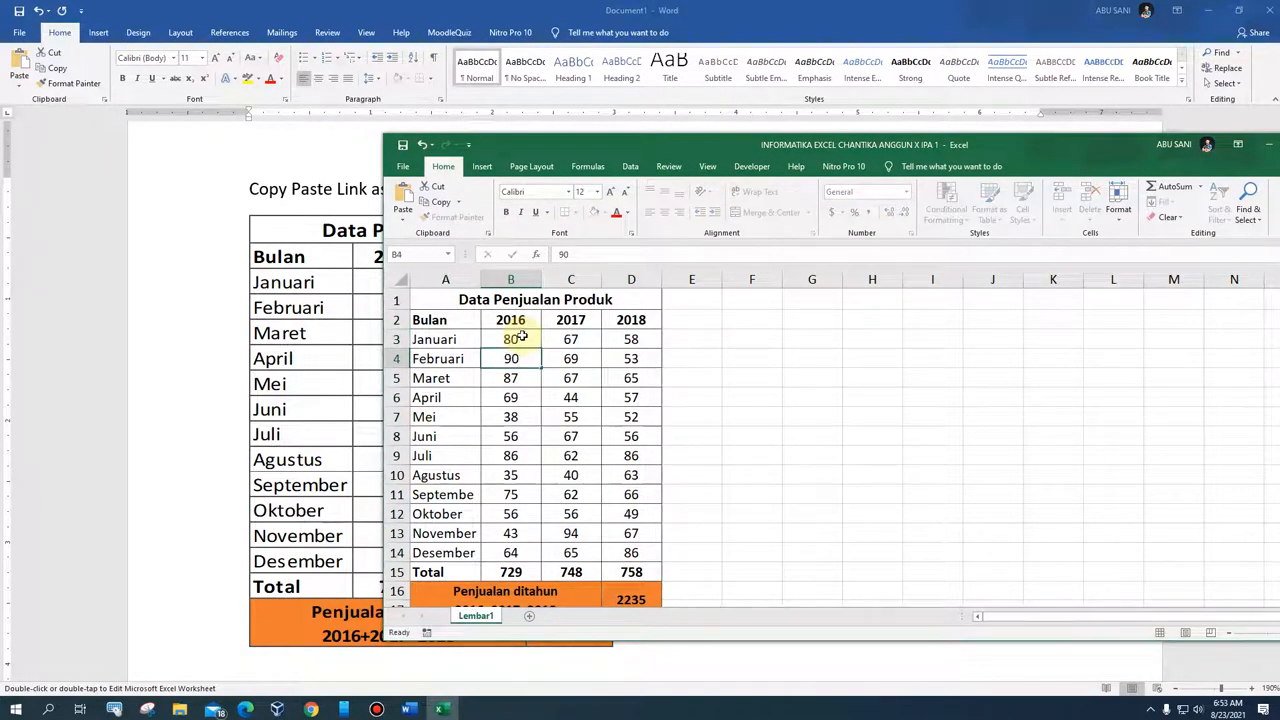
{"action": "key", "text": "Return"}
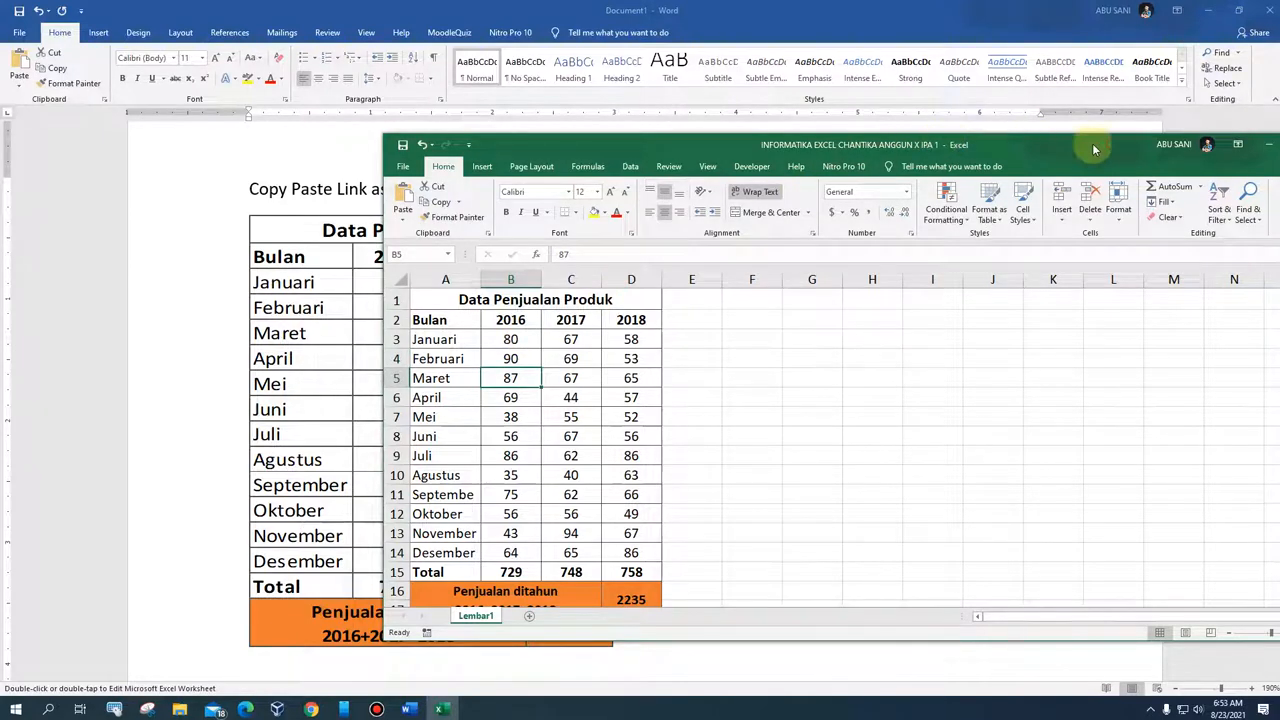
{"action": "left_click_drag", "start_coordinate": [1092, 143], "coordinate": [933, 149]}
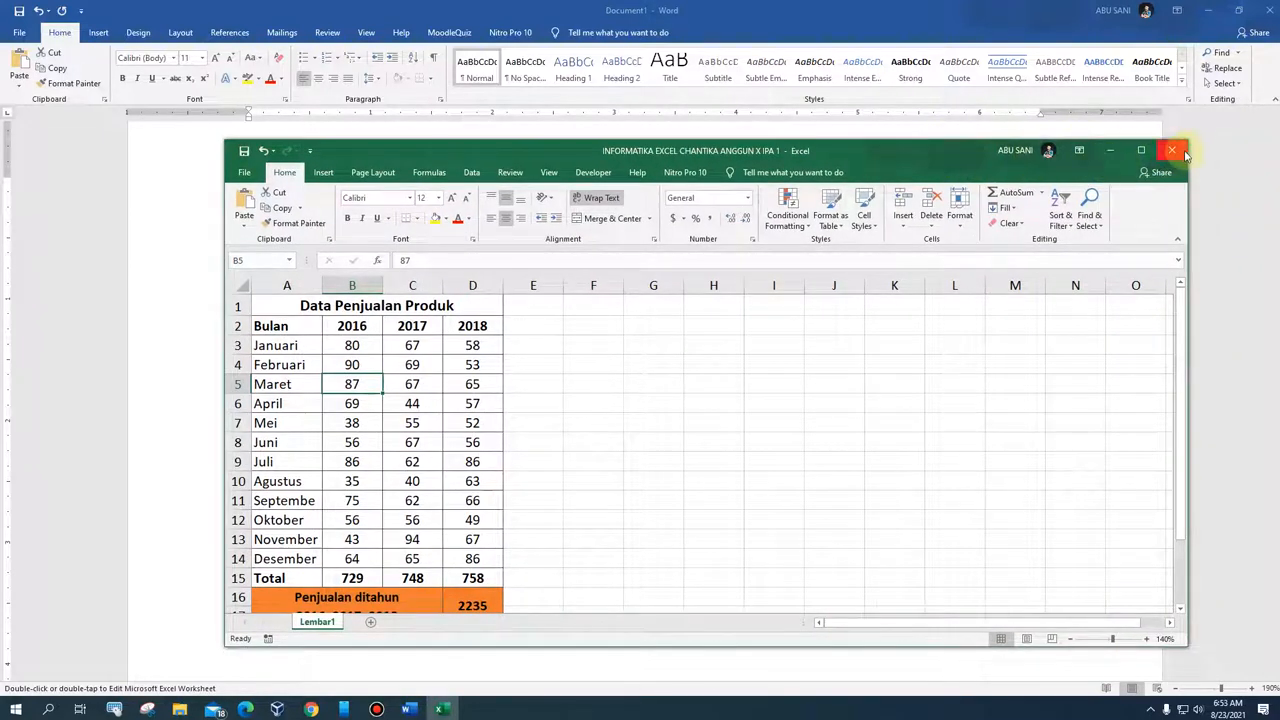
{"action": "left_click", "coordinate": [1110, 150]}
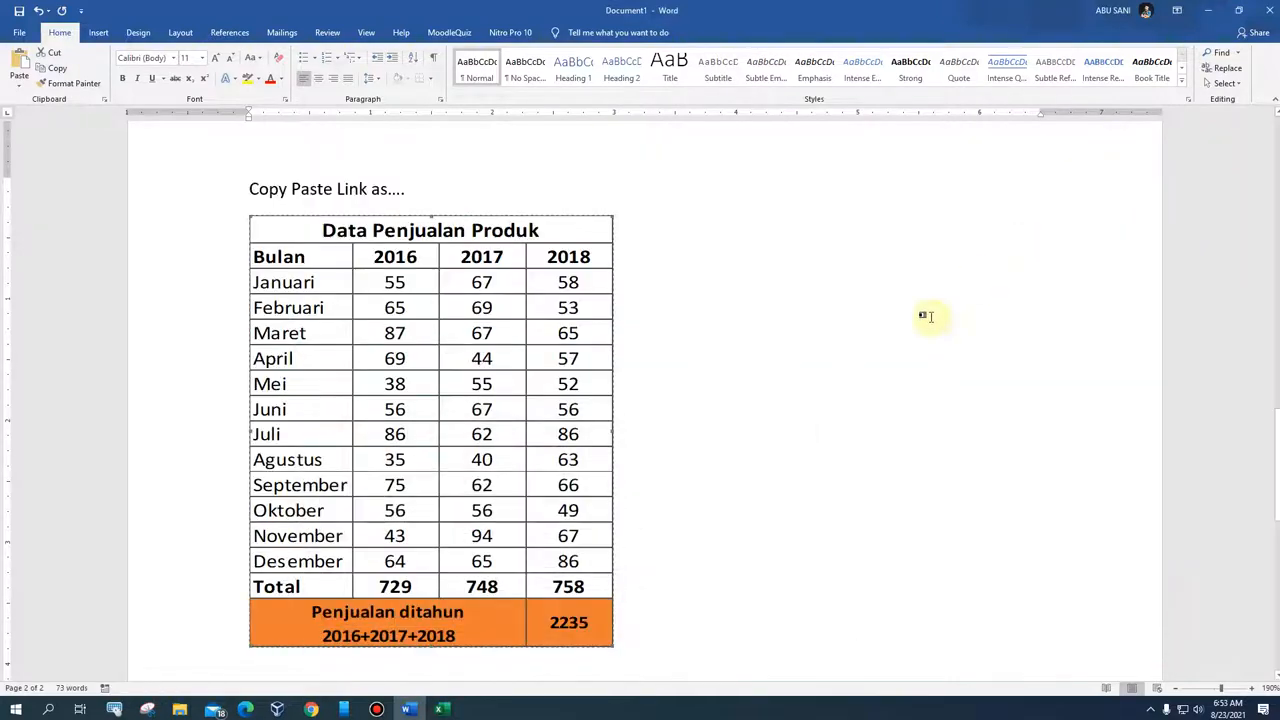
Step: Add the heading "Copy Grafik" on a new line below the linked table at the end of the document
{"action": "scroll", "coordinate": [864, 381], "scroll_direction": "up", "scroll_amount": 15}
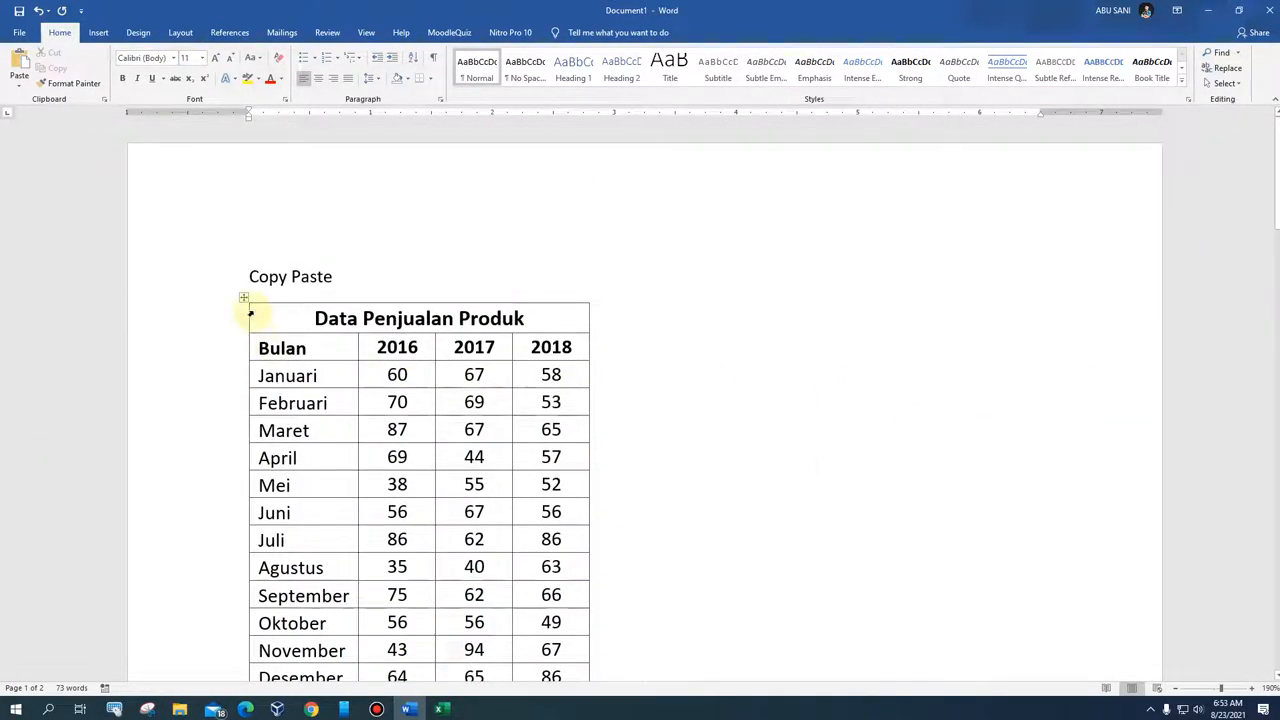
{"action": "scroll", "coordinate": [437, 366], "scroll_direction": "down", "scroll_amount": 6}
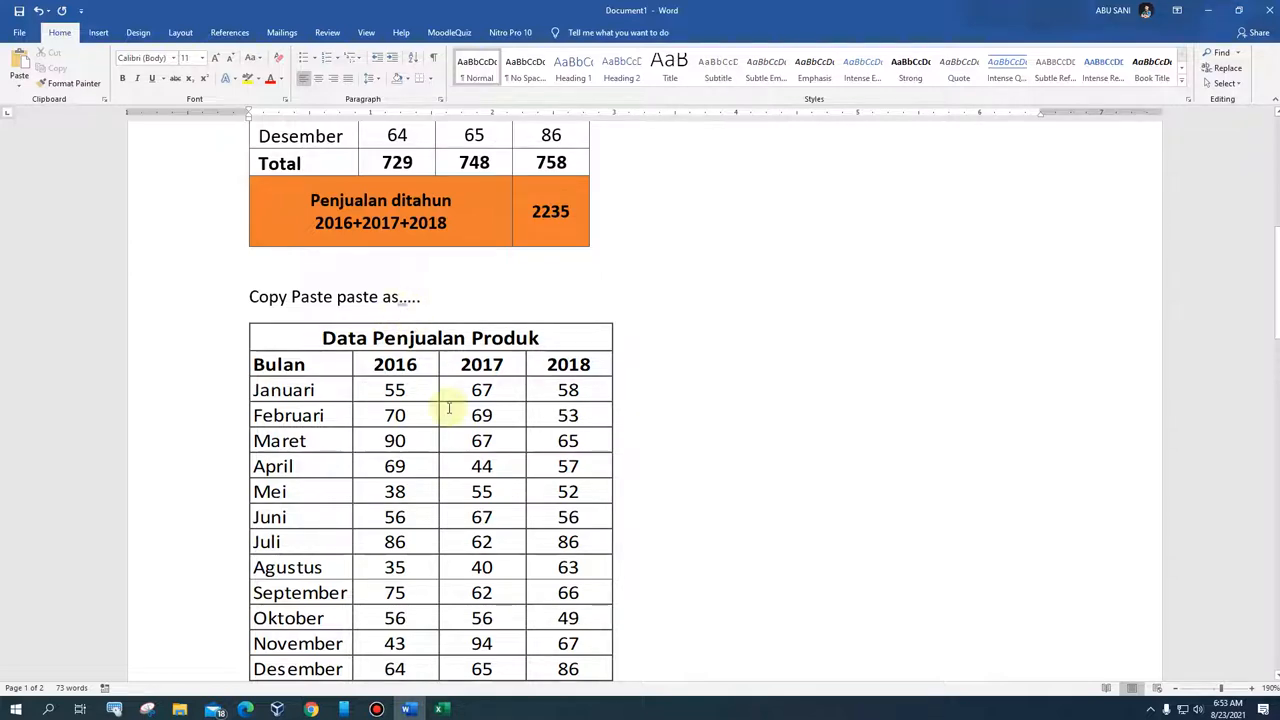
{"action": "scroll", "coordinate": [449, 408], "scroll_direction": "down", "scroll_amount": 10}
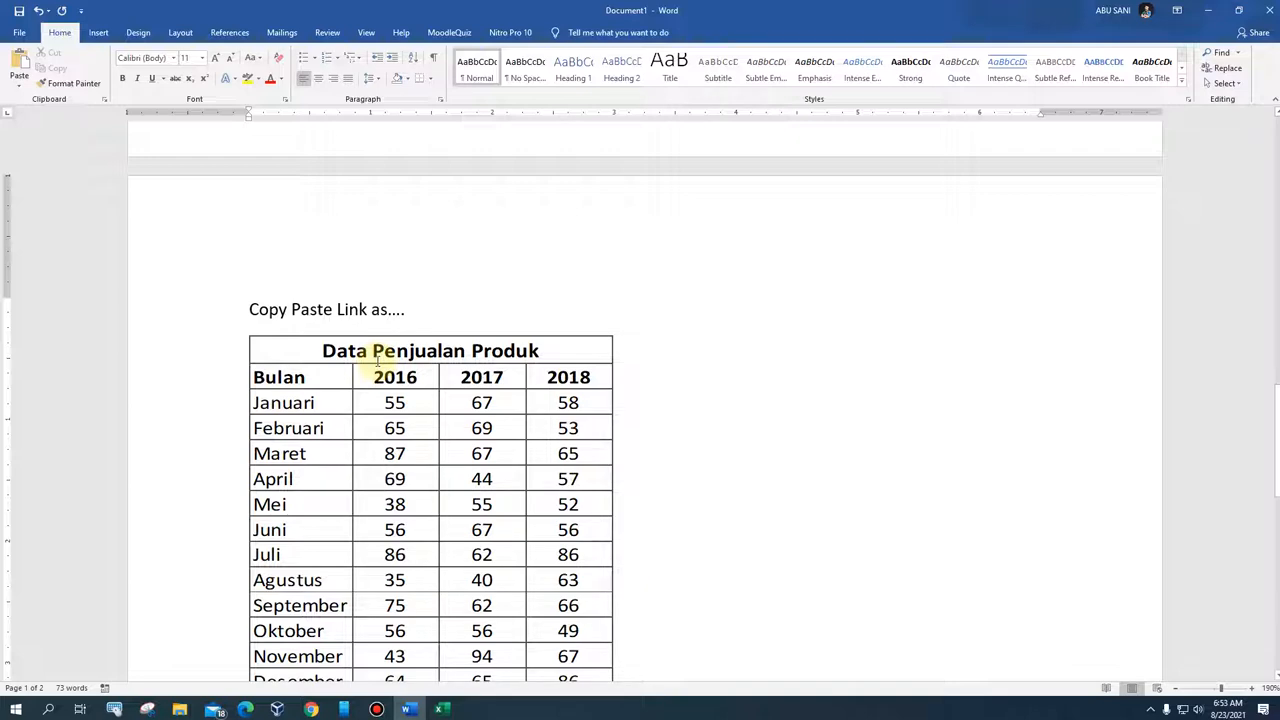
{"action": "scroll", "coordinate": [471, 414], "scroll_direction": "down", "scroll_amount": 10}
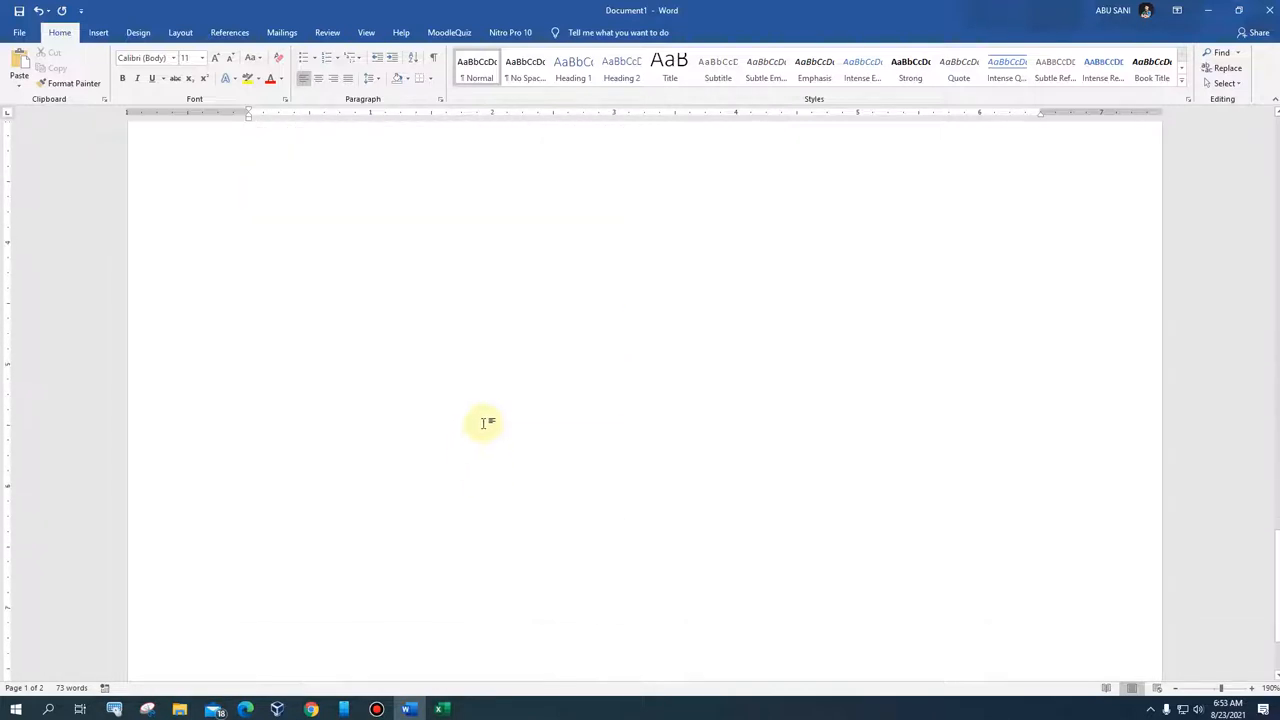
{"action": "scroll", "coordinate": [483, 423], "scroll_direction": "up", "scroll_amount": 3}
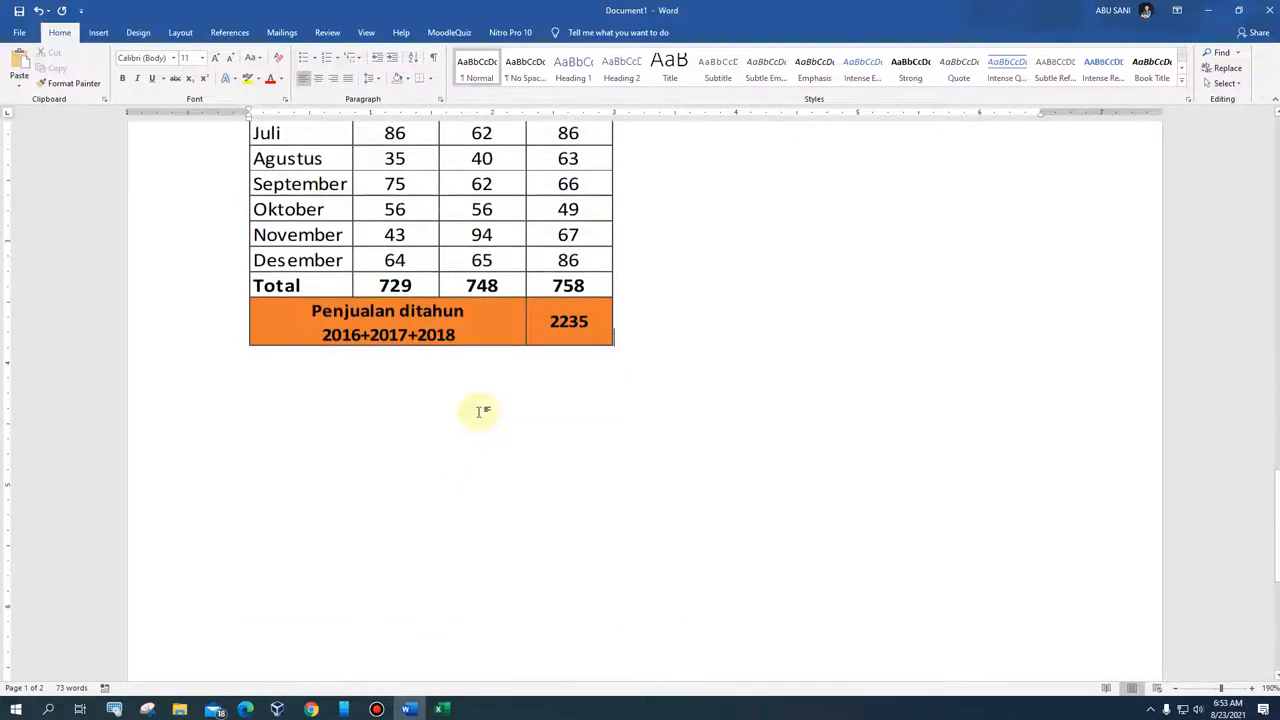
{"action": "left_click", "coordinate": [667, 354]}
{"action": "key", "text": "Return"}
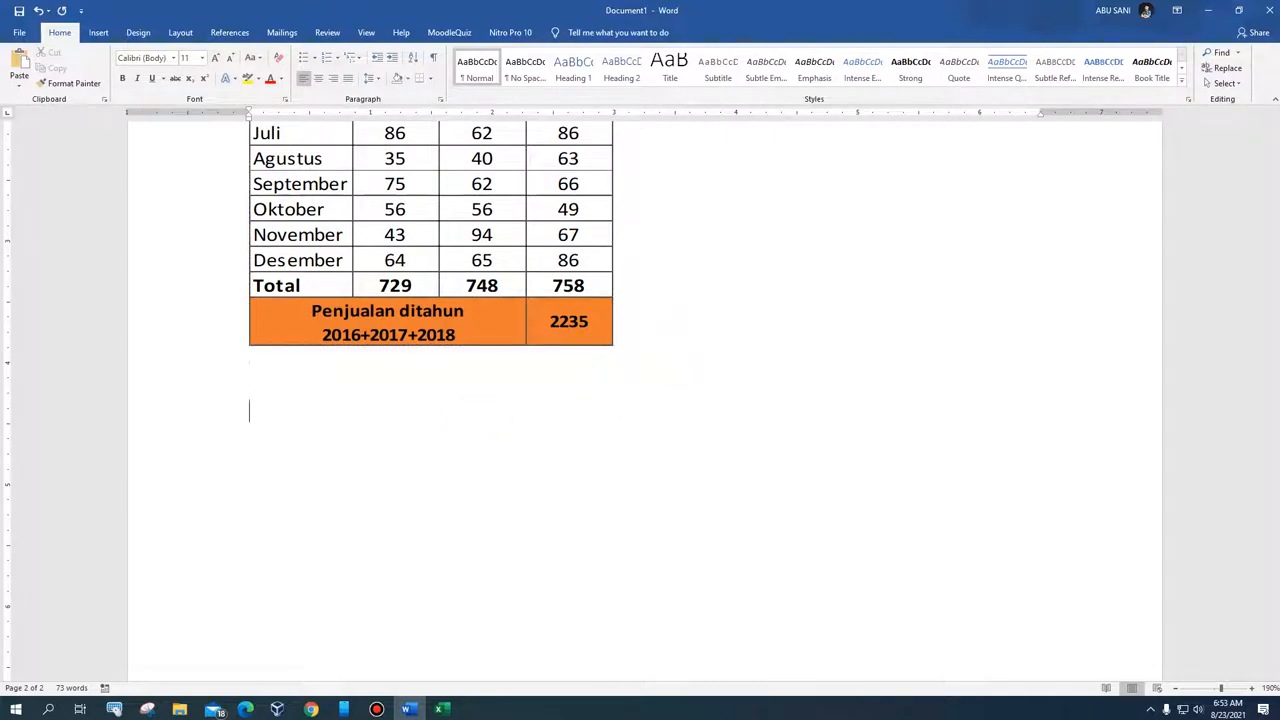
{"action": "type", "text": "Copy Grafik"}
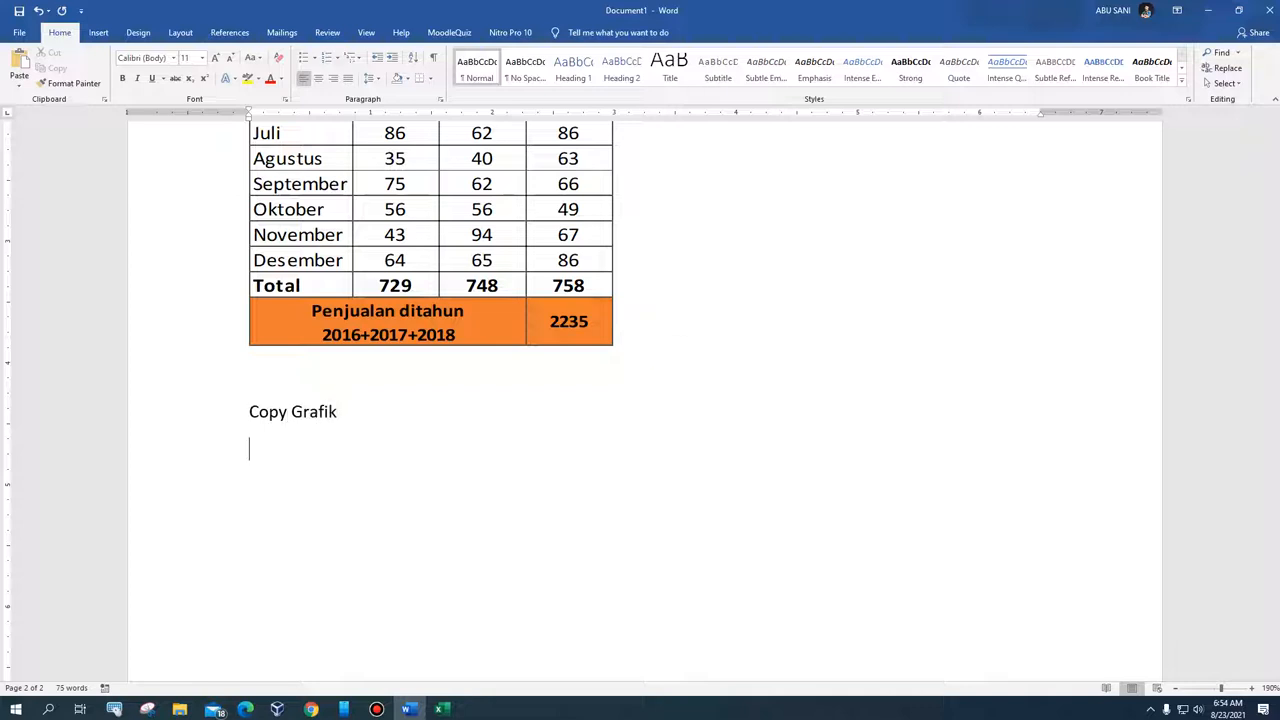
Step: Switch to the source workbook in Excel and insert a 3-D clustered column chart from the monthly sales range A2:D14
{"action": "left_click", "coordinate": [445, 707]}
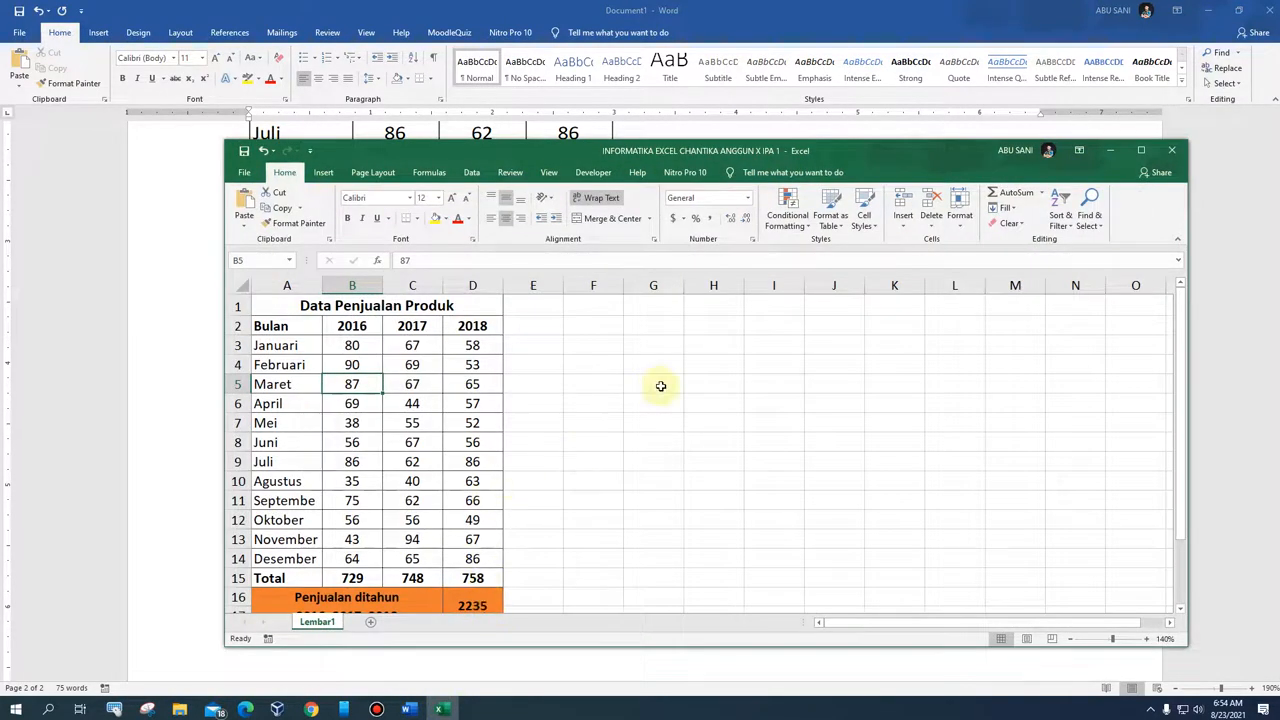
{"action": "left_click", "coordinate": [603, 400]}
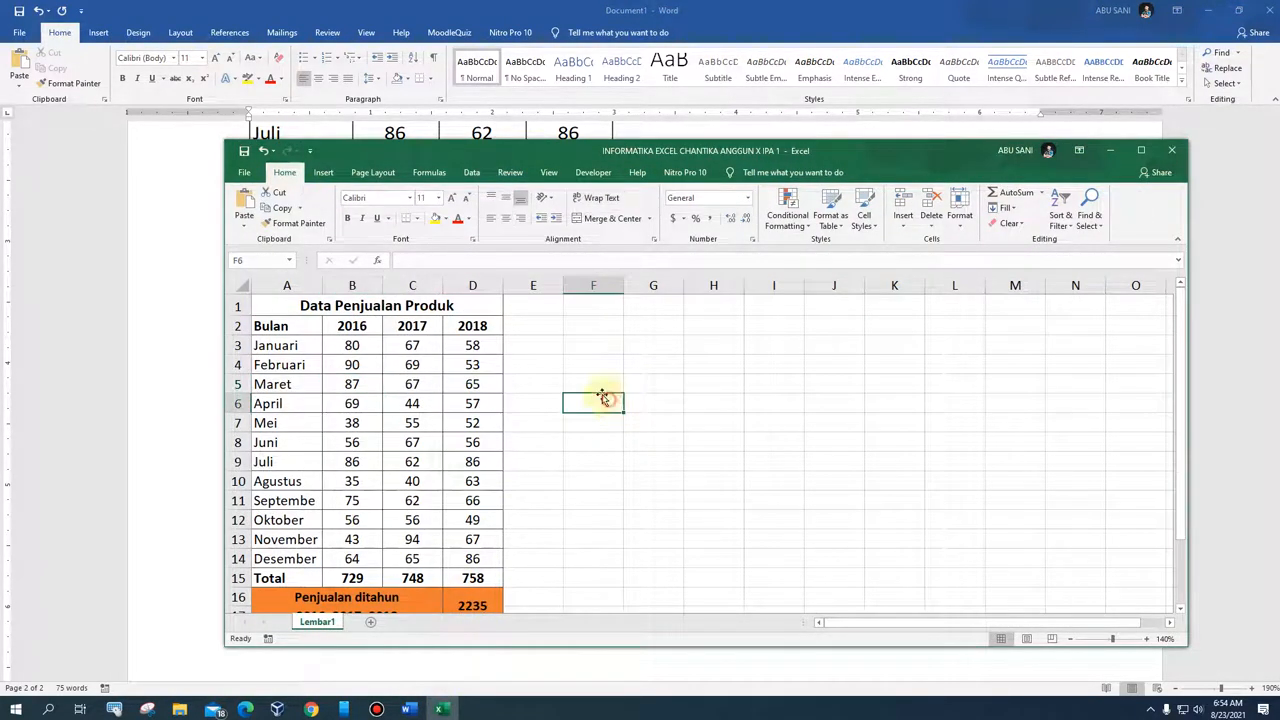
{"action": "left_click_drag", "start_coordinate": [266, 323], "coordinate": [472, 556]}
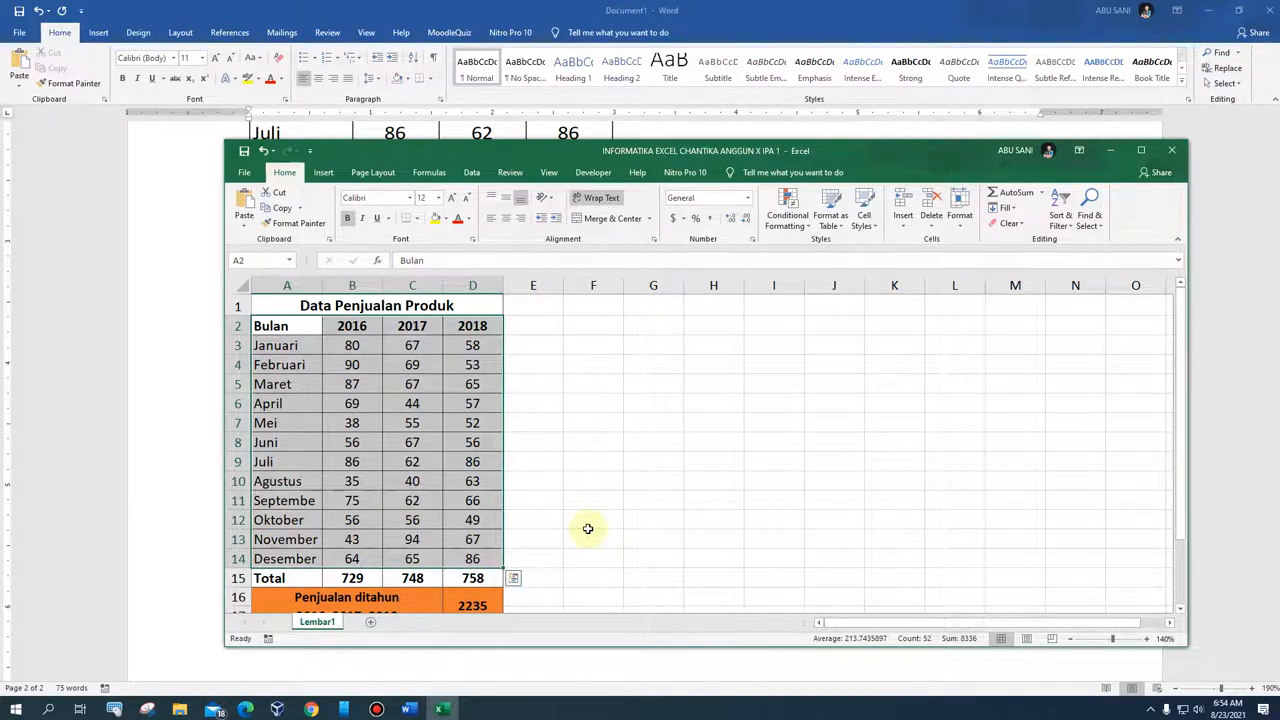
{"action": "left_click", "coordinate": [320, 174]}
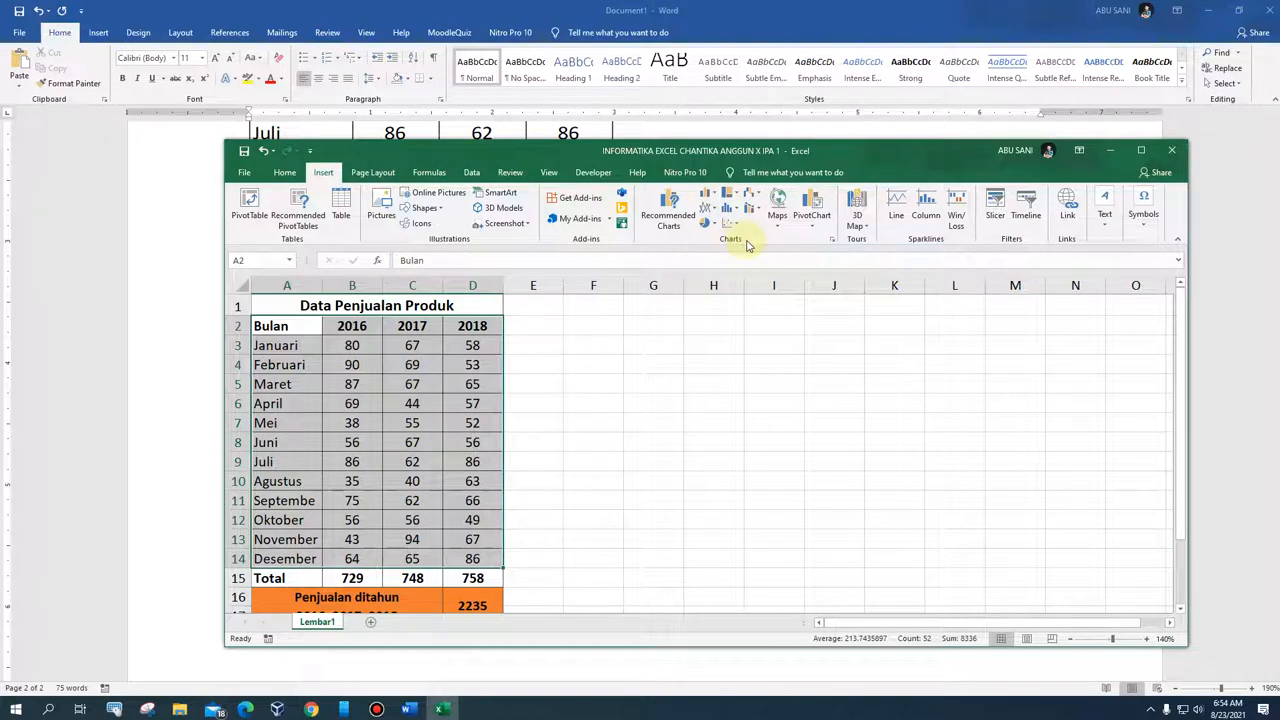
{"action": "left_click", "coordinate": [715, 193]}
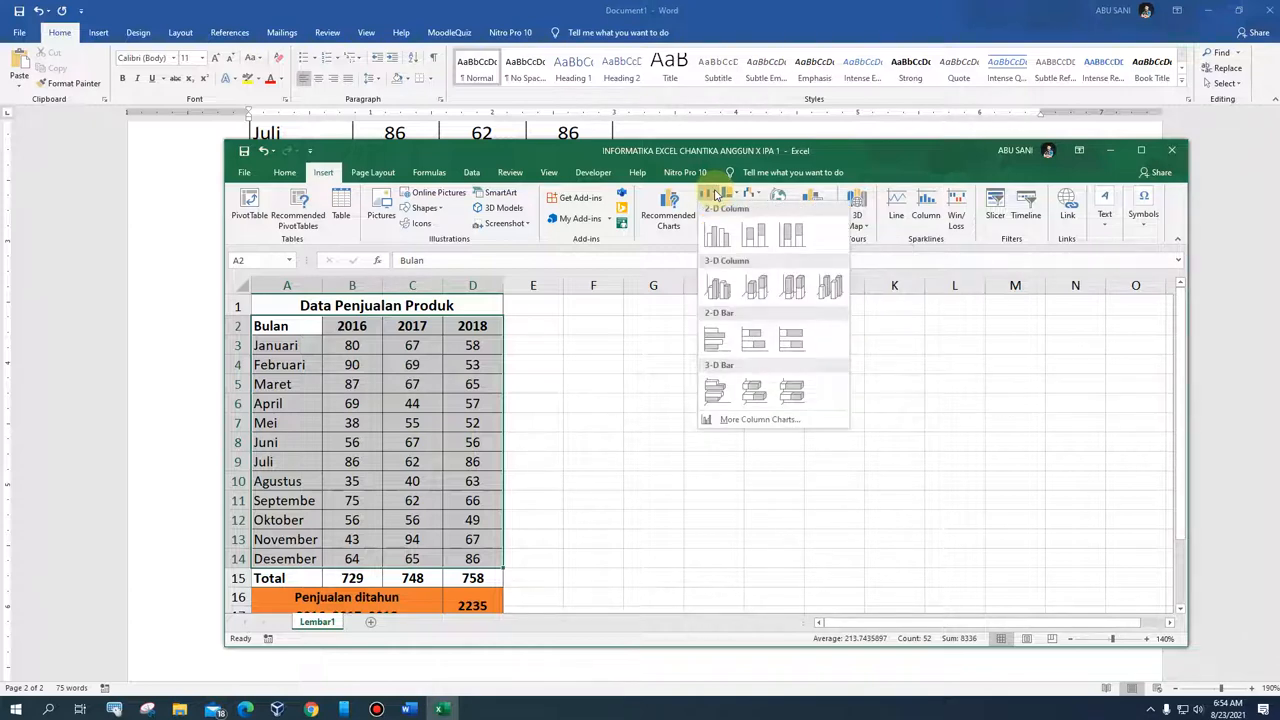
{"action": "left_click", "coordinate": [720, 287]}
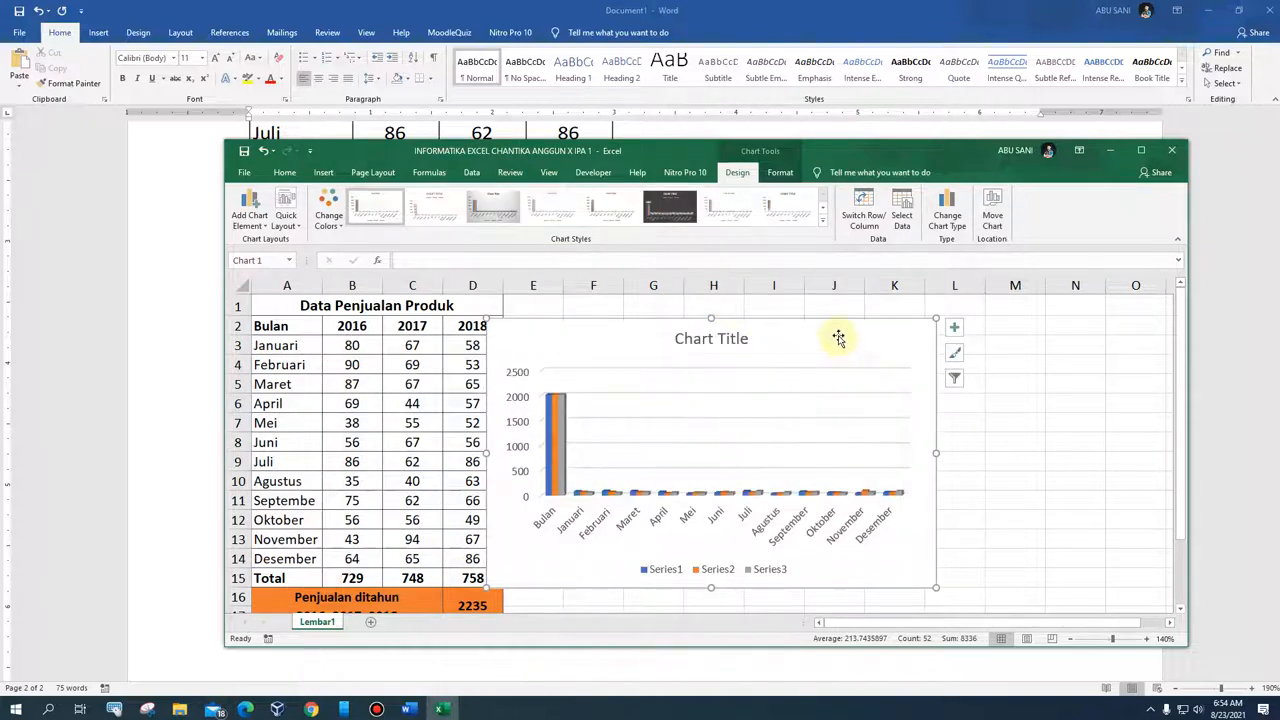
Step: Replace the chart's title with "Data Penjualan Produk"
{"action": "left_click", "coordinate": [720, 339]}
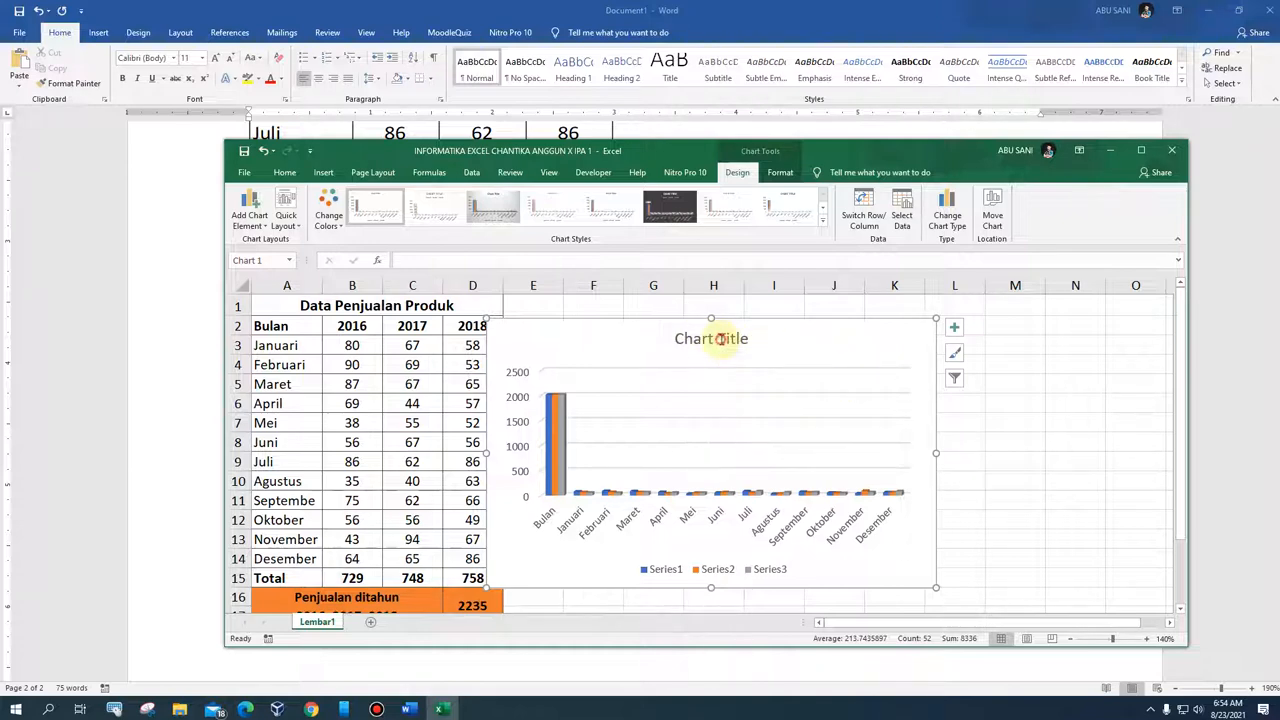
{"action": "double_click", "coordinate": [720, 339]}
{"action": "left_click", "coordinate": [695, 339]}
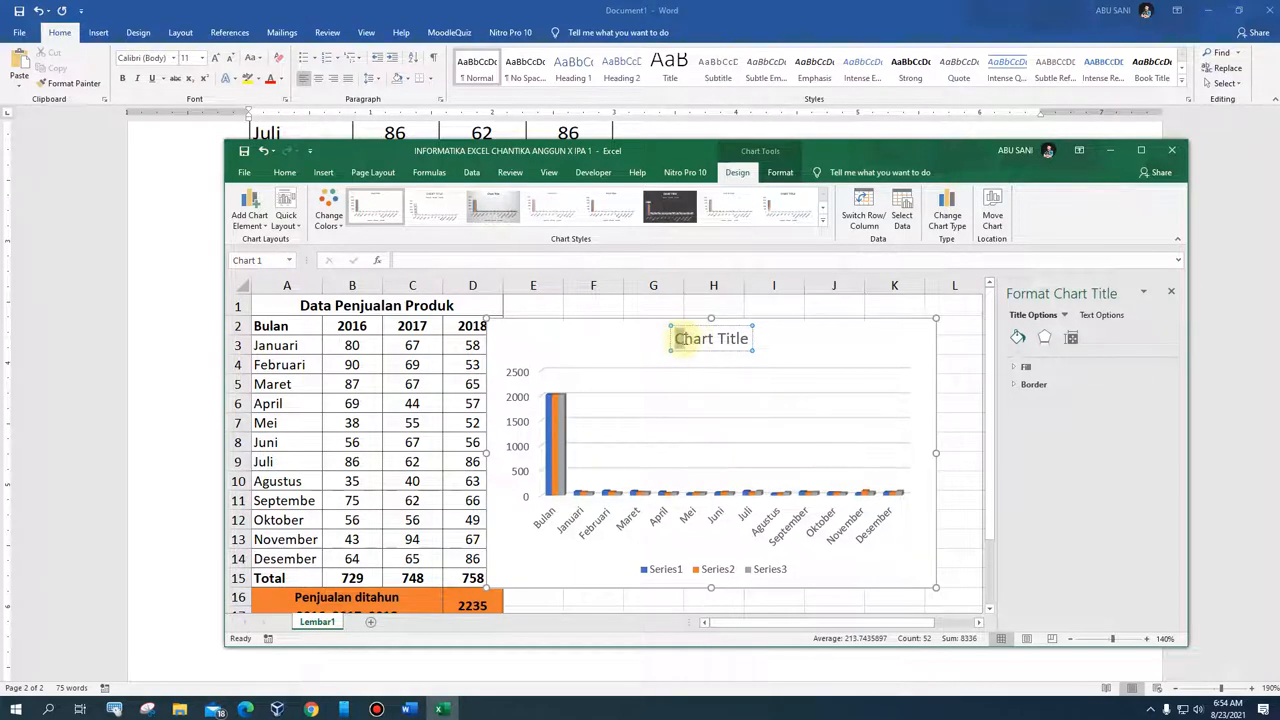
{"action": "left_click_drag", "start_coordinate": [680, 338], "coordinate": [745, 345]}
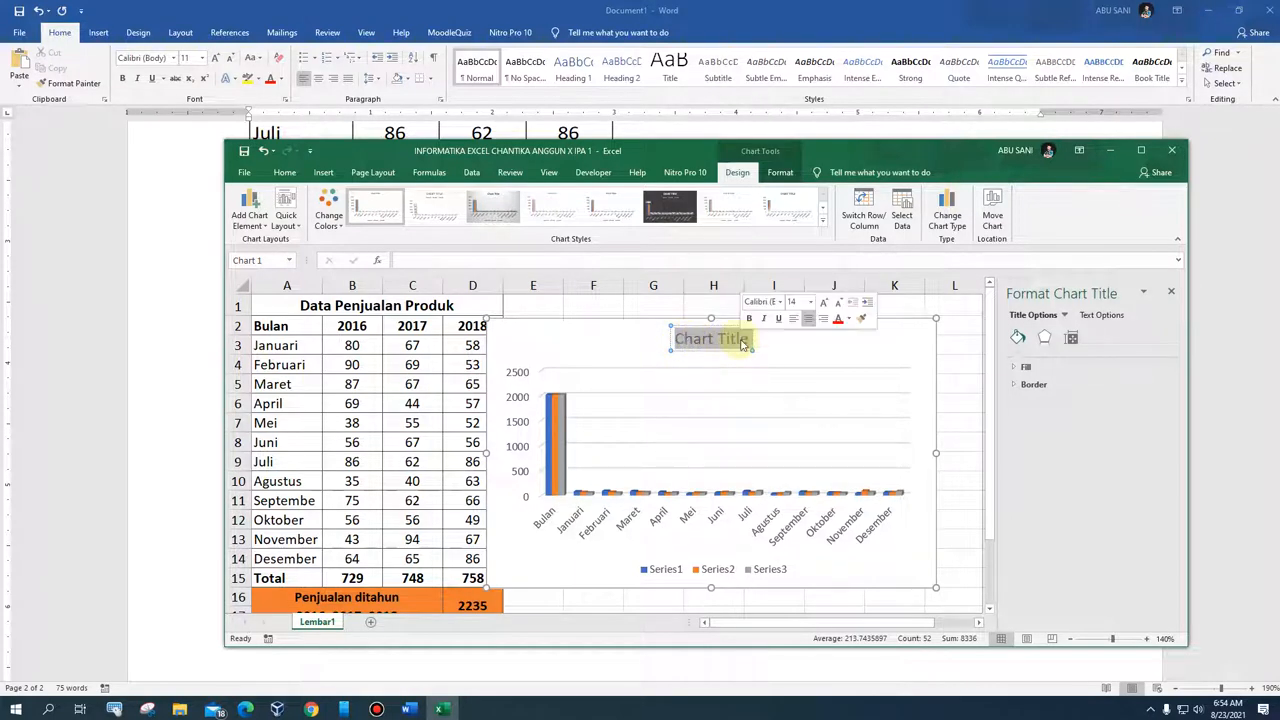
{"action": "type", "text": "Da"}
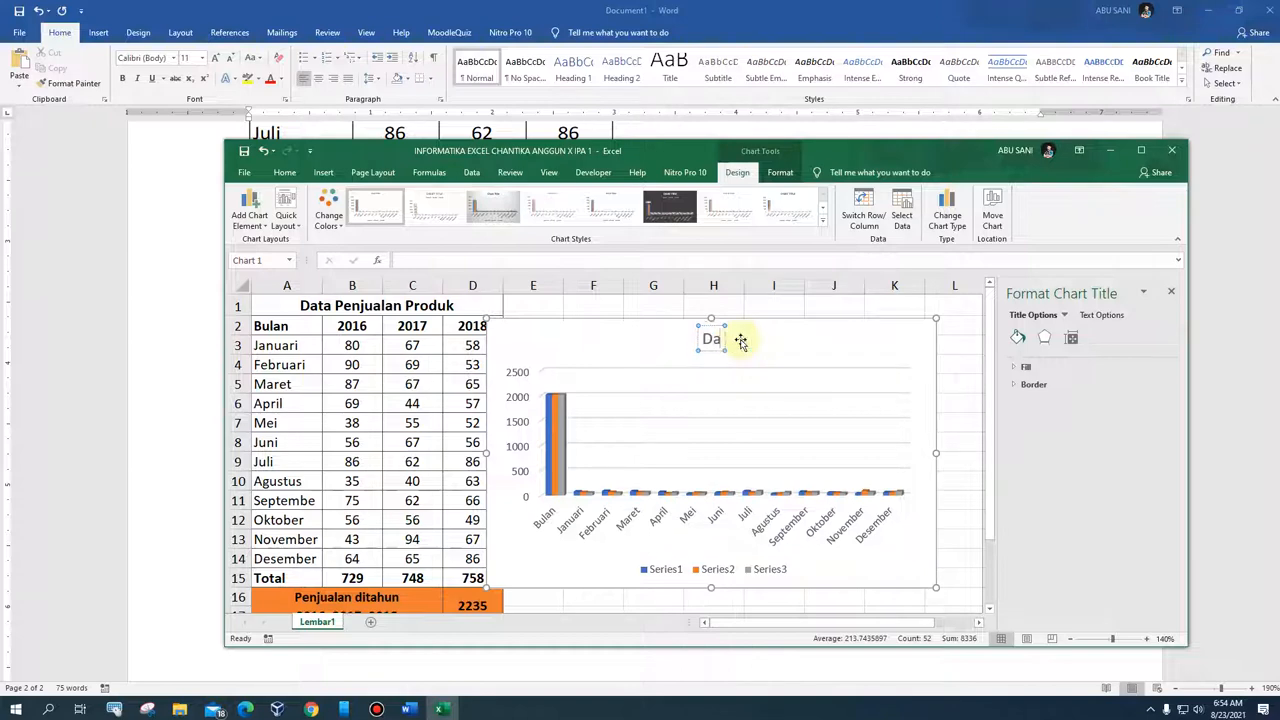
{"action": "type", "text": "ta Penjualan"}
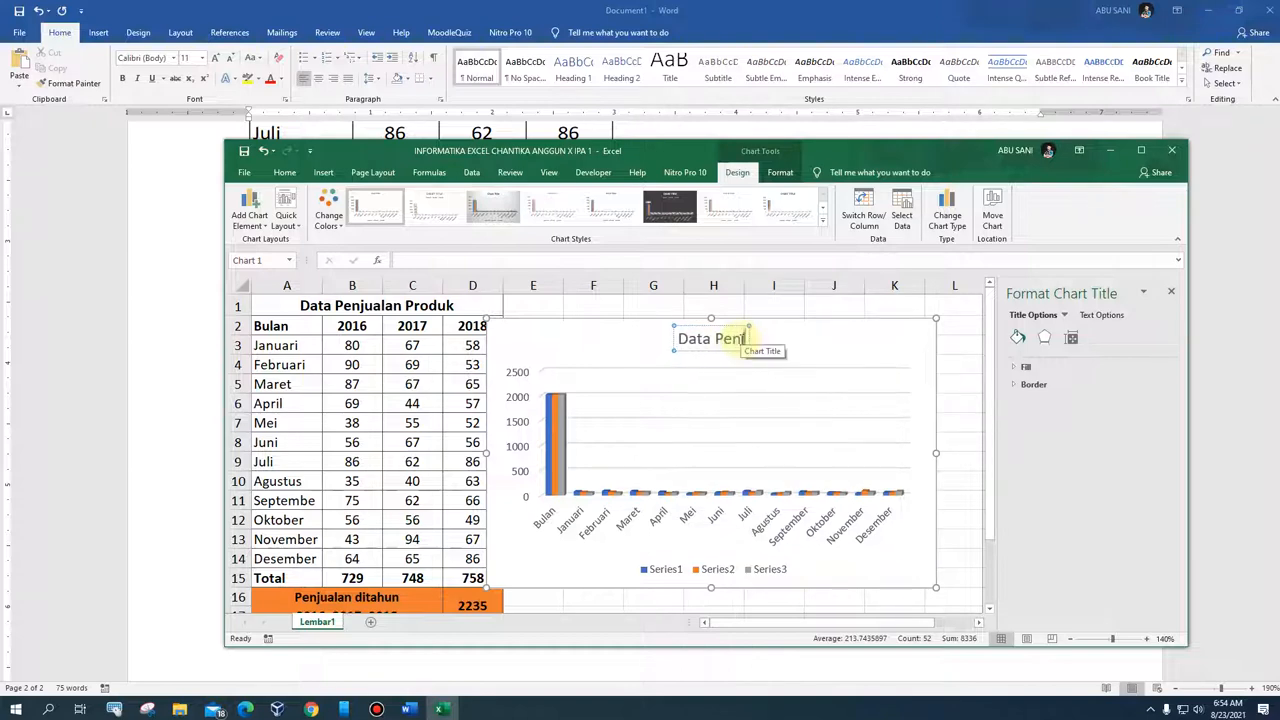
{"action": "type", "text": " Produk"}
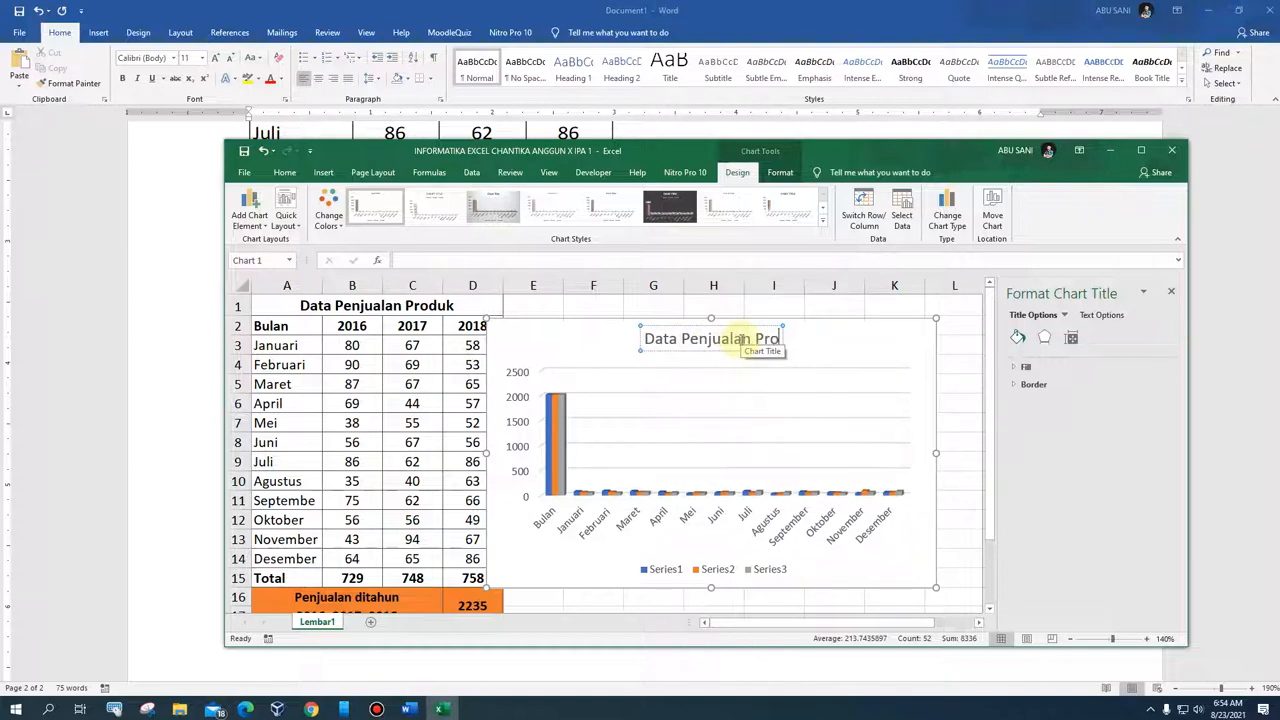
Step: Move the chart slightly to the right, clear of the sales table's last column, and copy it
{"action": "left_click", "coordinate": [953, 351]}
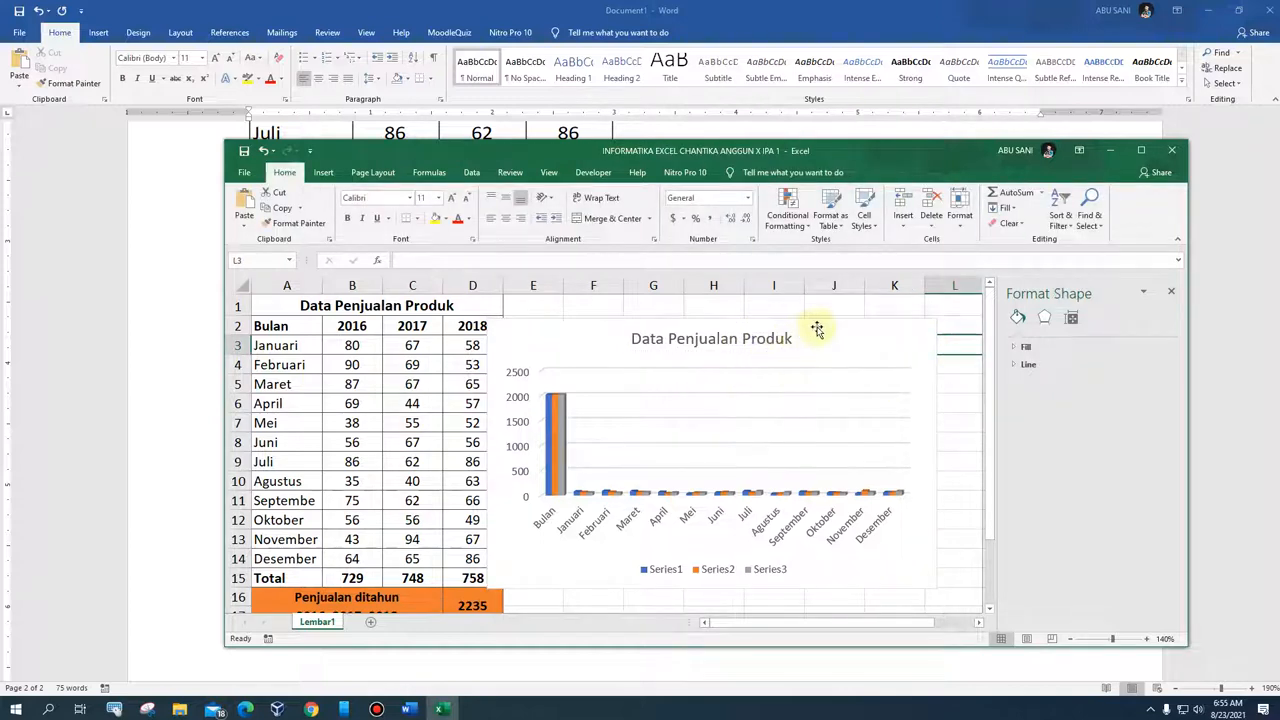
{"action": "left_click", "coordinate": [835, 348]}
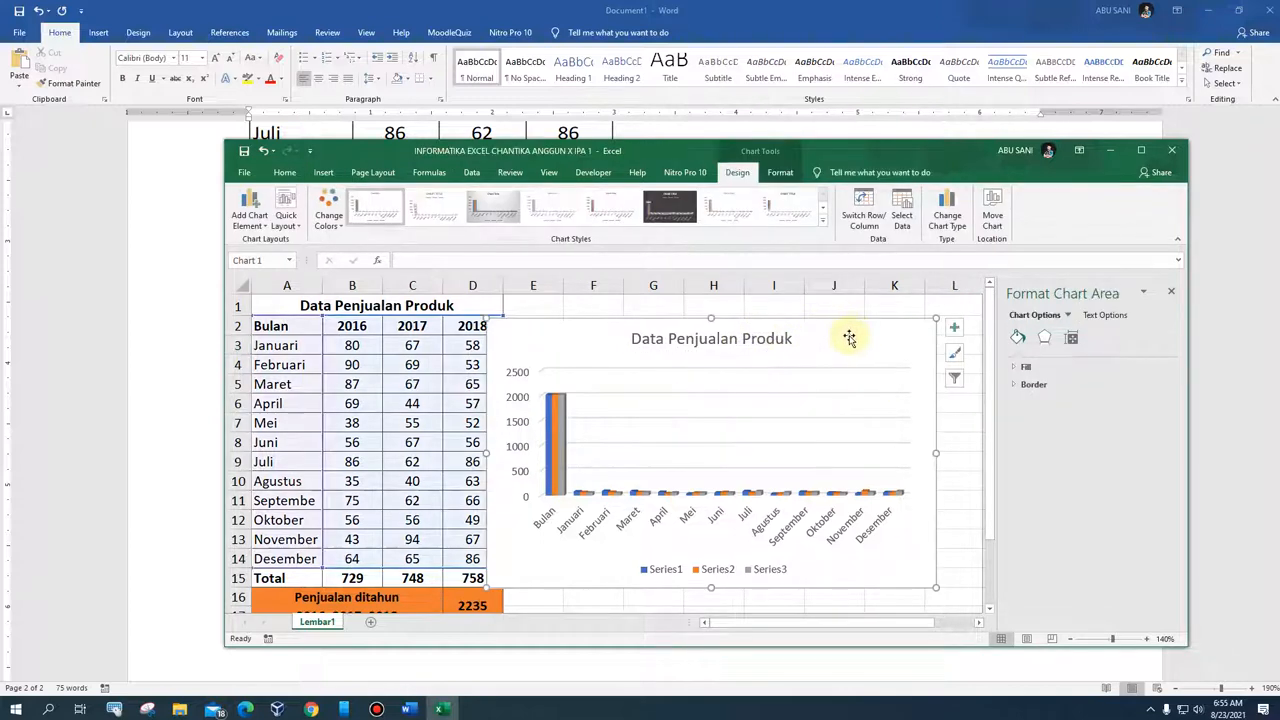
{"action": "left_click_drag", "start_coordinate": [841, 348], "coordinate": [854, 345]}
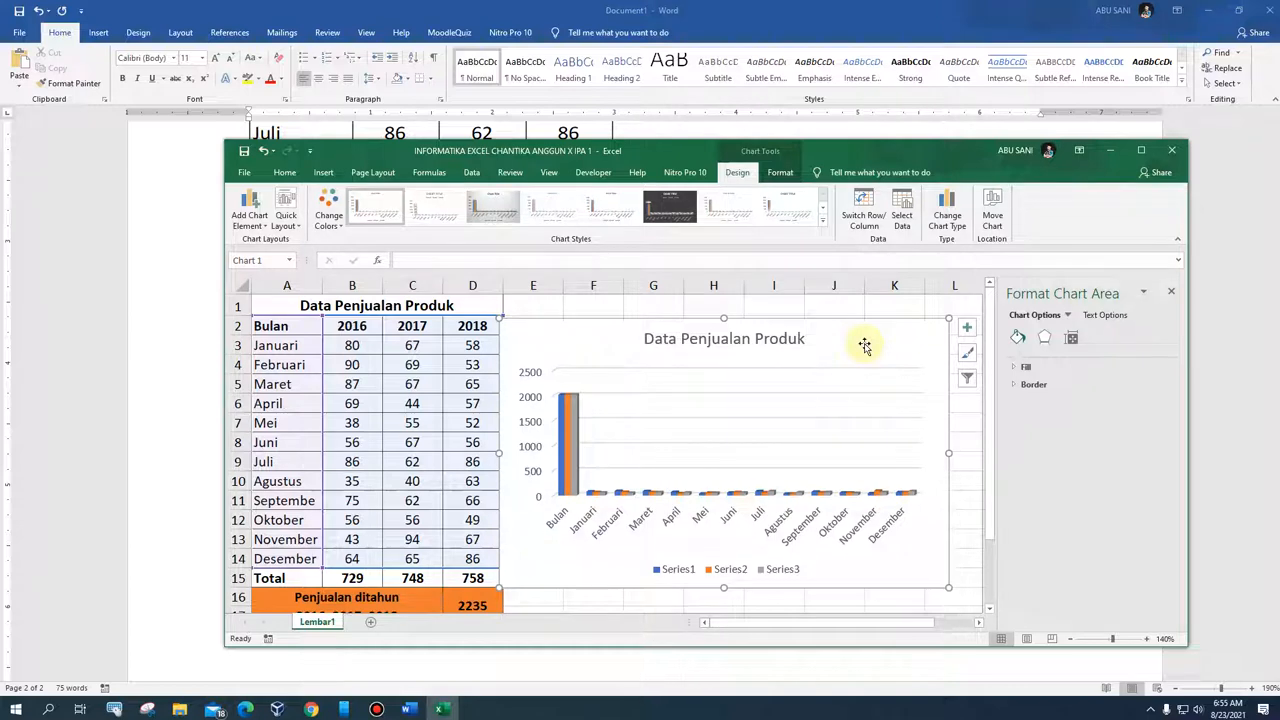
Step: Switch to the Word document and paste the copied chart below the "Copy Grafik" heading
{"action": "left_click", "coordinate": [192, 349]}
{"action": "scroll", "coordinate": [337, 445], "scroll_direction": "down", "scroll_amount": 2}
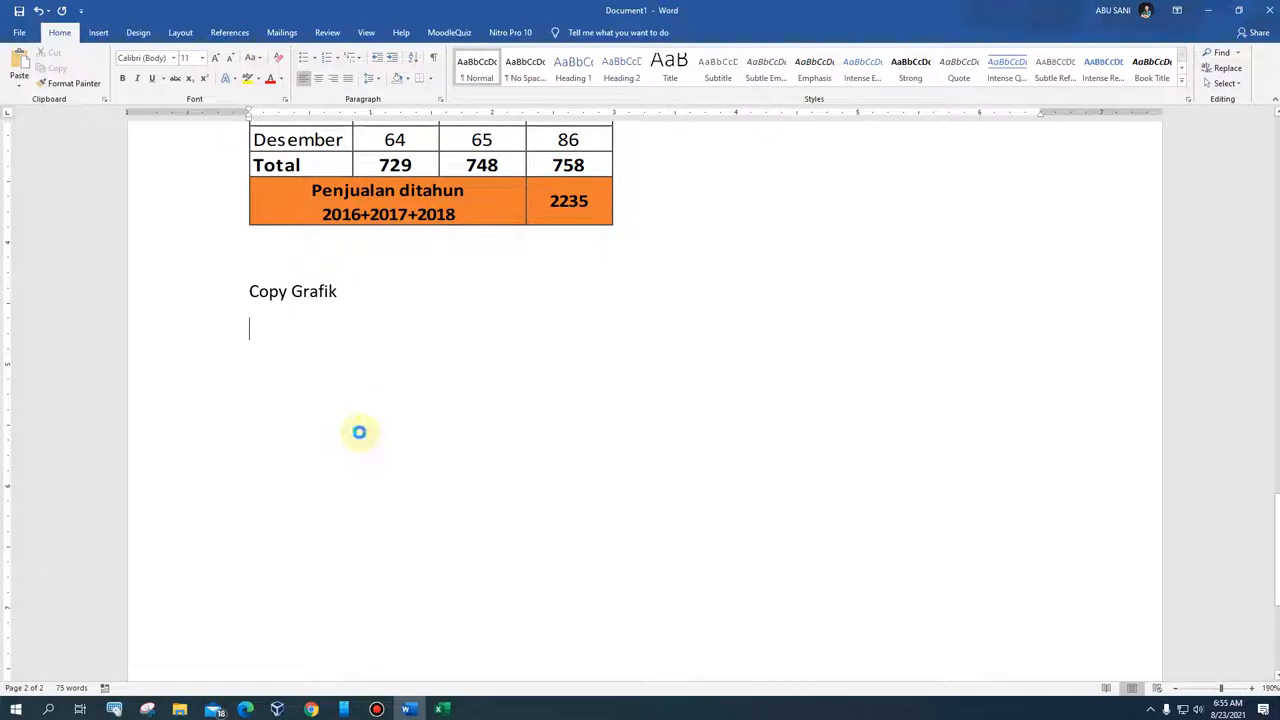
{"action": "key", "text": "ctrl+v"}
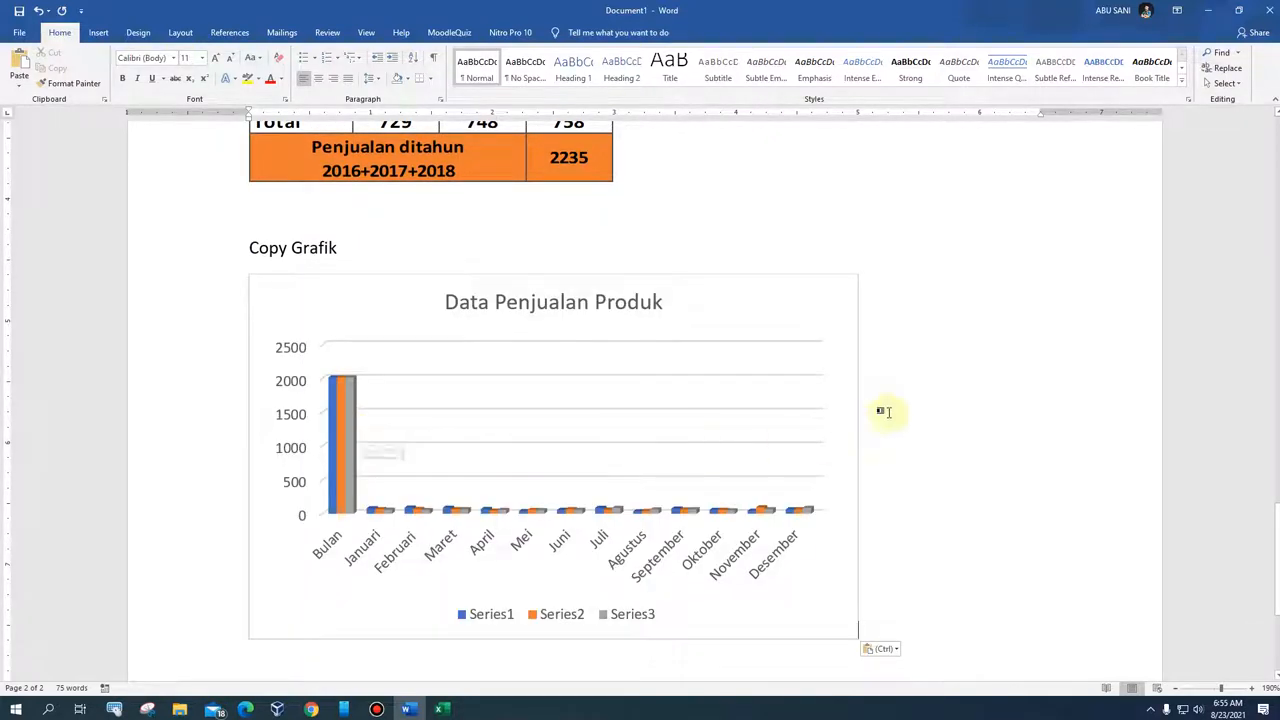
{"action": "scroll", "coordinate": [943, 449], "scroll_direction": "down", "scroll_amount": 3}
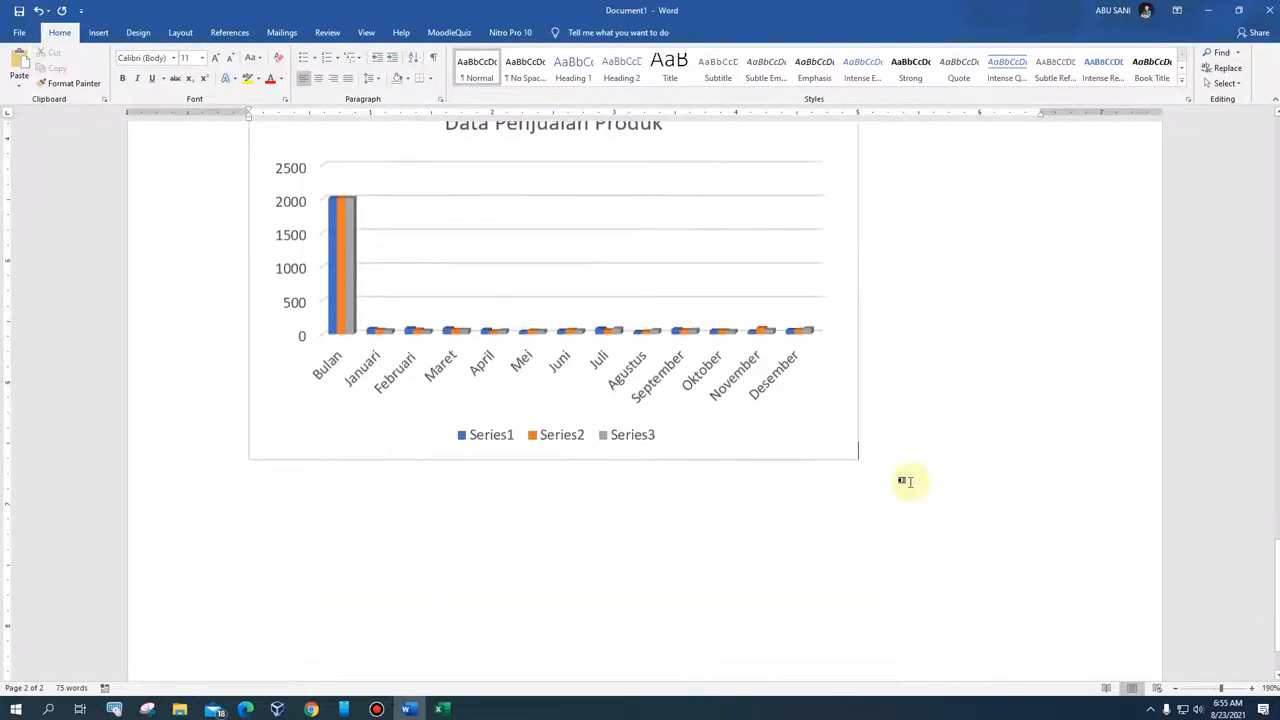
{"action": "scroll", "coordinate": [905, 481], "scroll_direction": "up", "scroll_amount": 3}
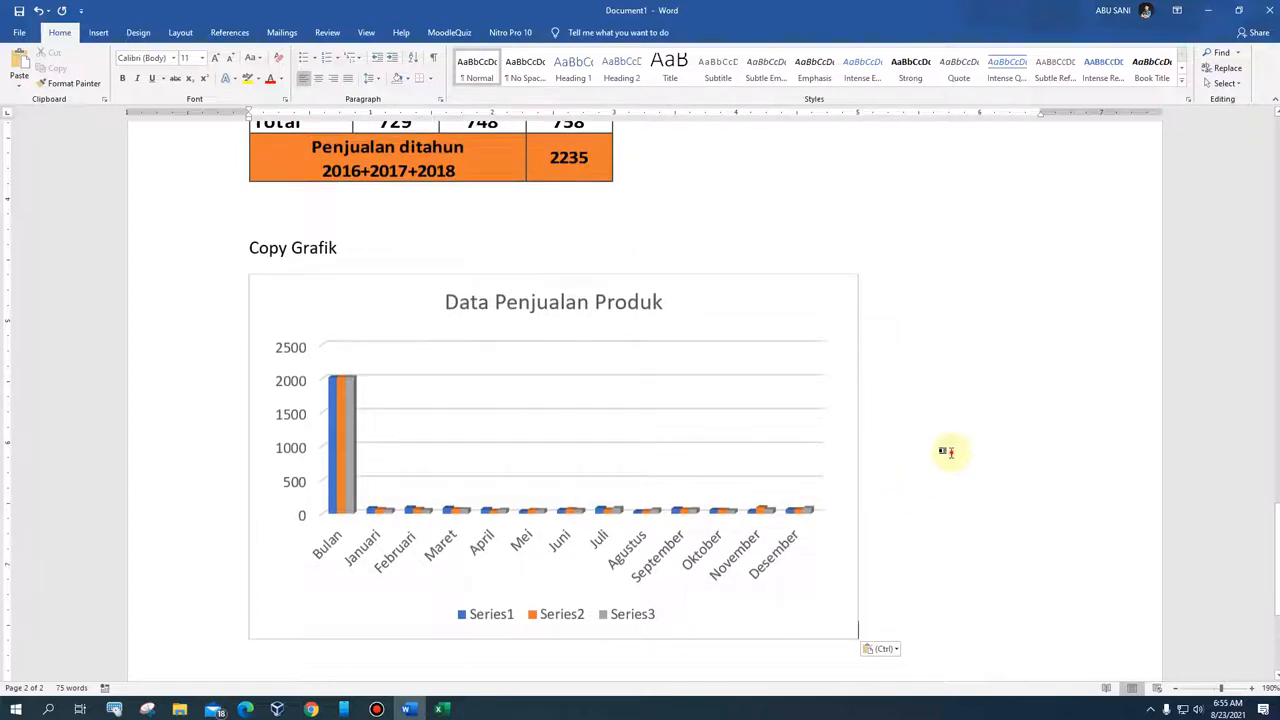
{"action": "scroll", "coordinate": [943, 449], "scroll_direction": "up", "scroll_amount": 3}
{"action": "scroll", "coordinate": [654, 517], "scroll_direction": "down", "scroll_amount": 2}
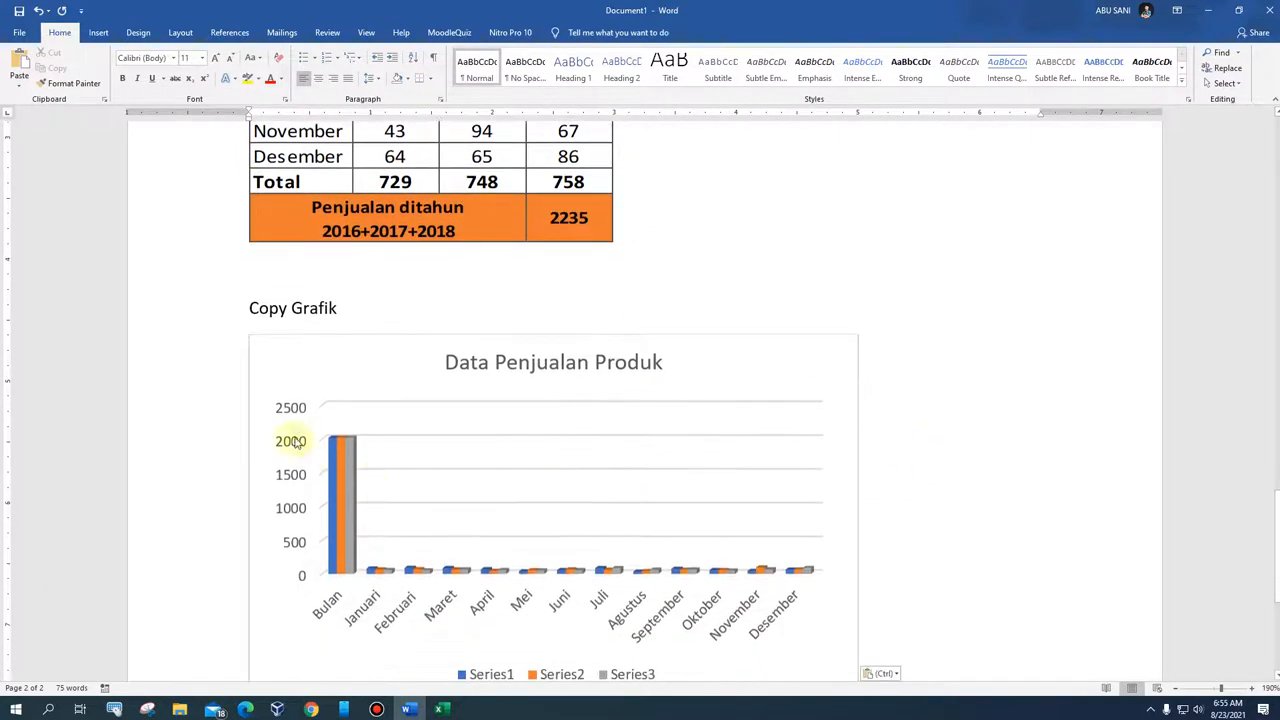
{"action": "left_click", "coordinate": [292, 410]}
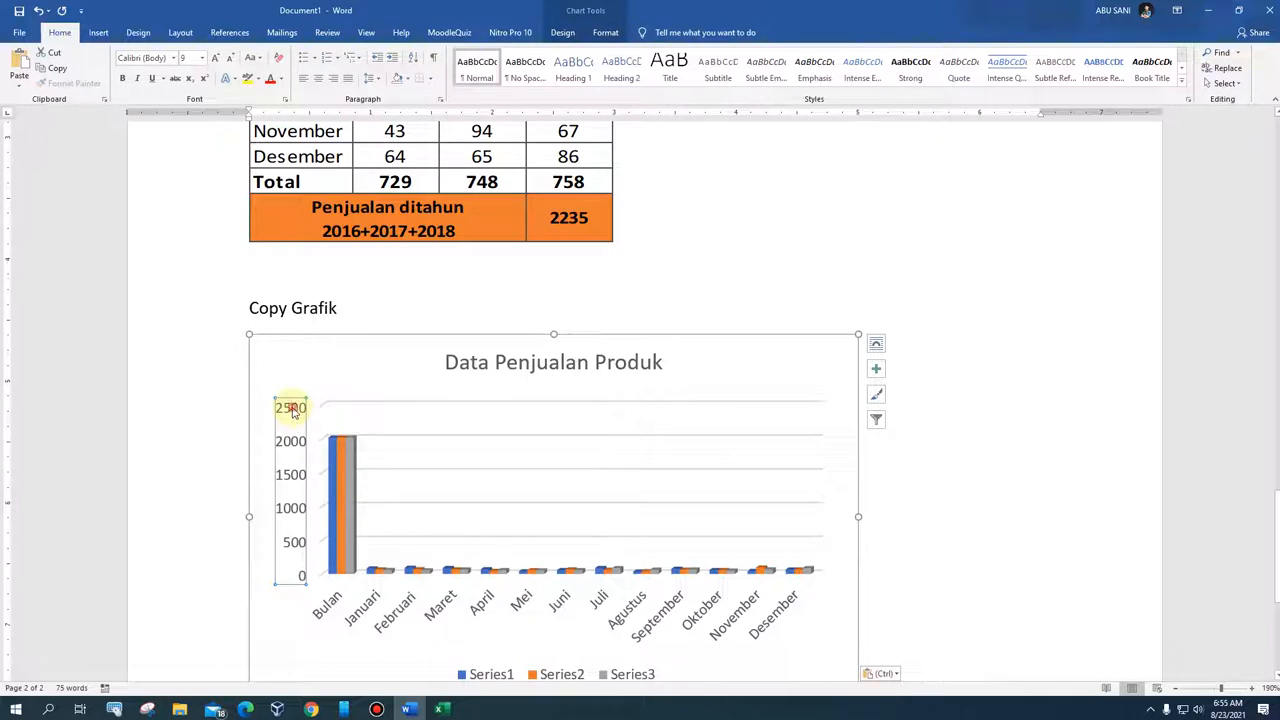
{"action": "double_click", "coordinate": [292, 410]}
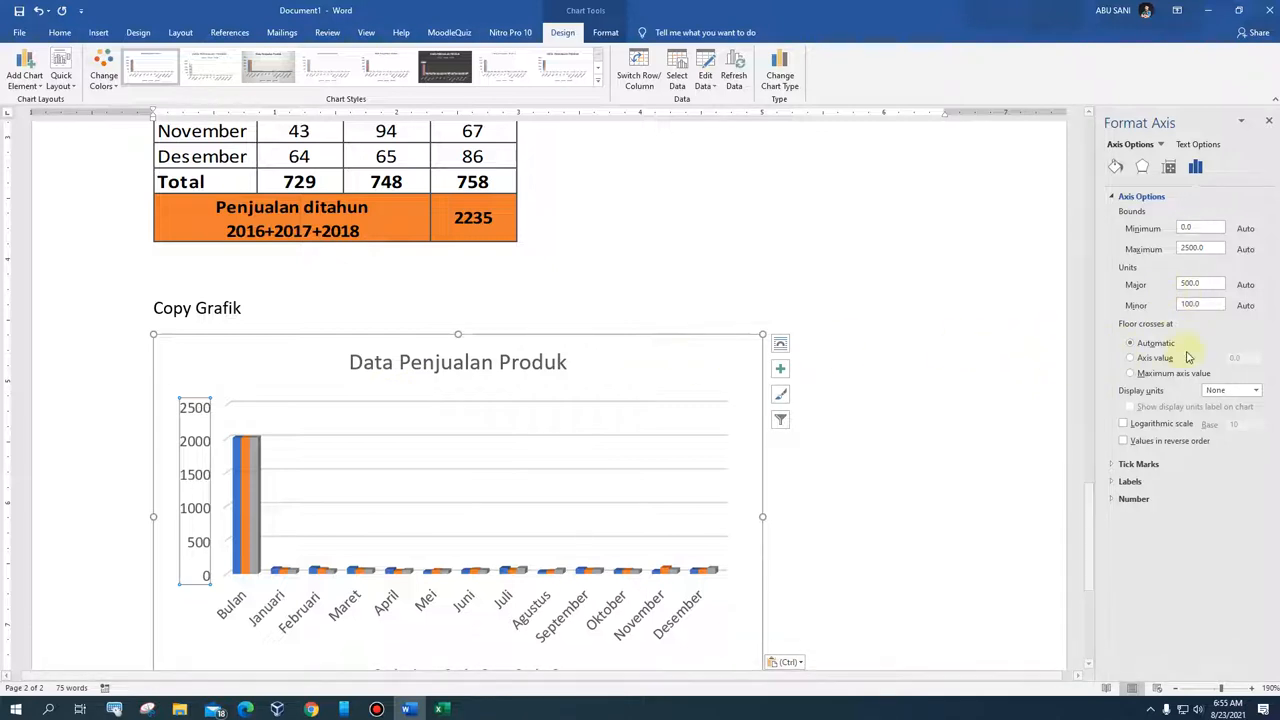
{"action": "left_click", "coordinate": [1270, 122]}
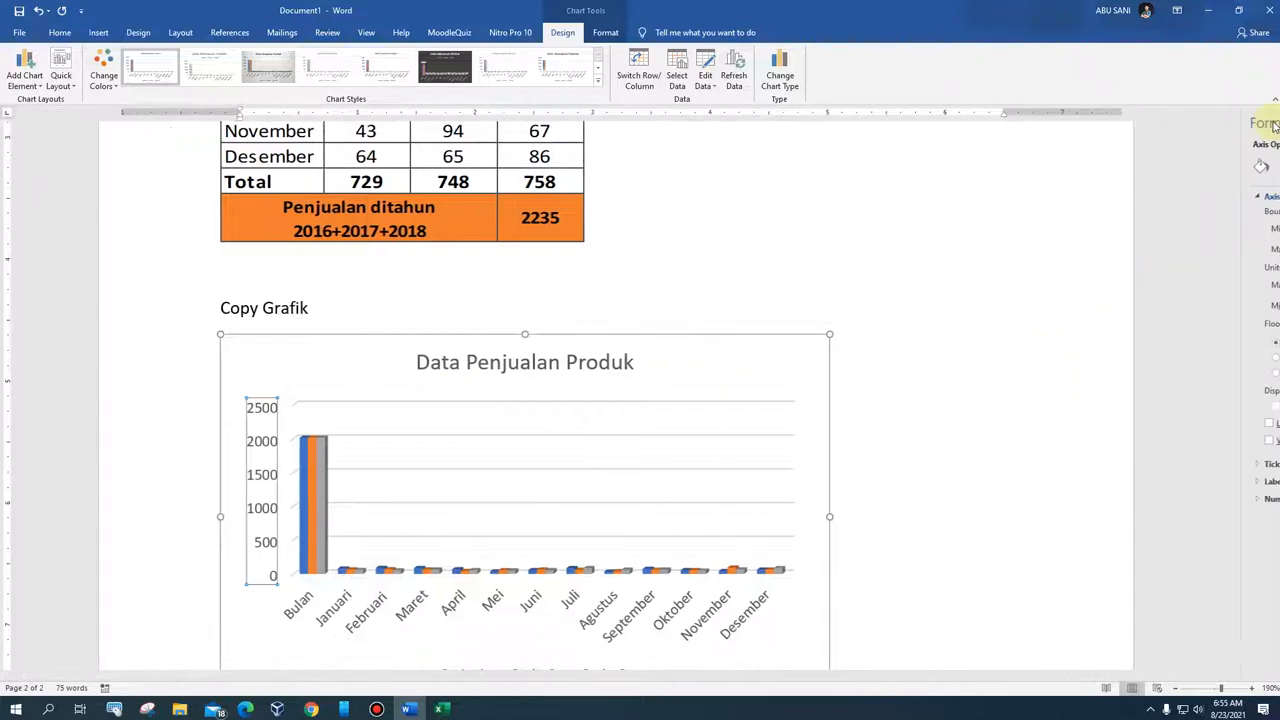
{"action": "left_click", "coordinate": [1034, 303]}
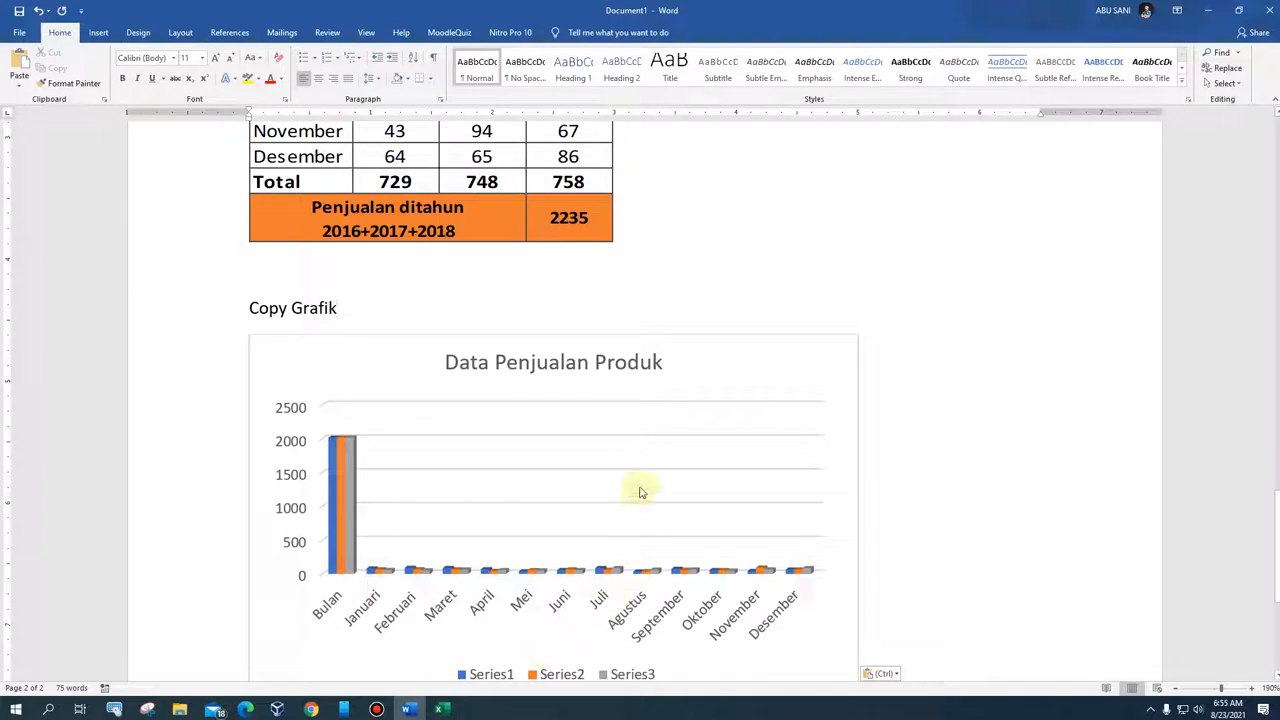
{"action": "double_click", "coordinate": [285, 442]}
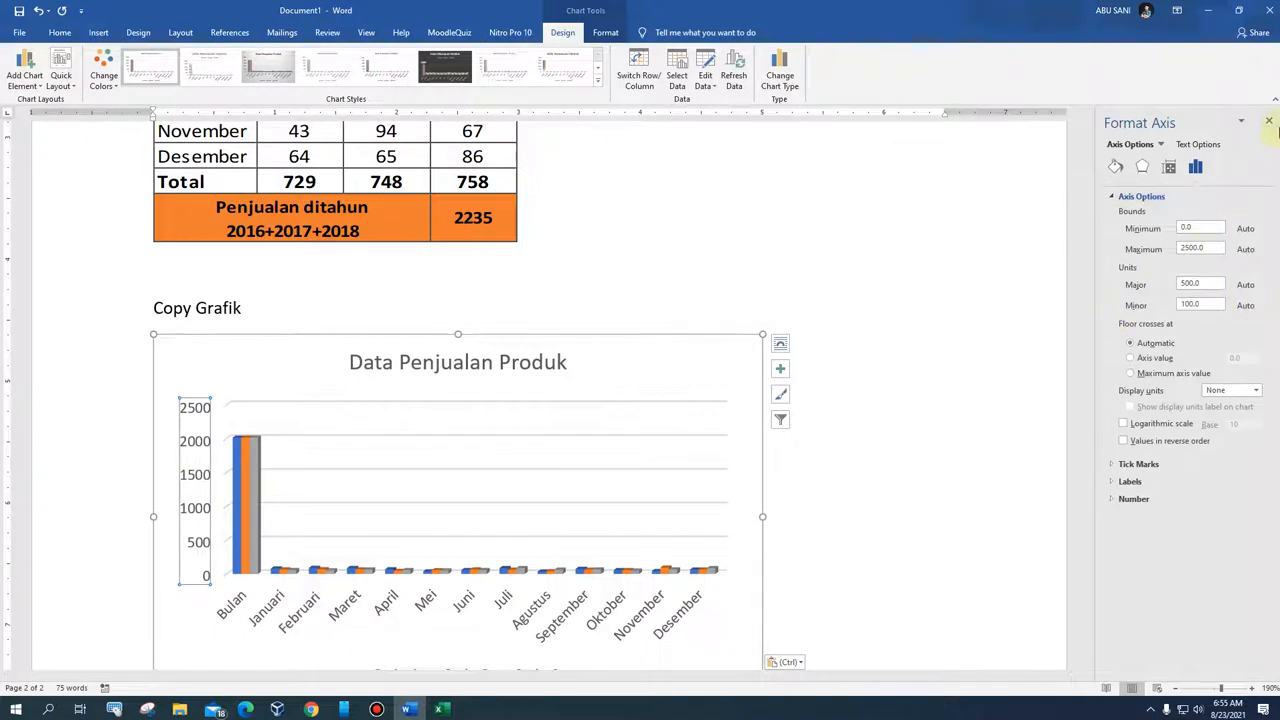
{"action": "left_click", "coordinate": [1268, 121]}
{"action": "left_click", "coordinate": [972, 221]}
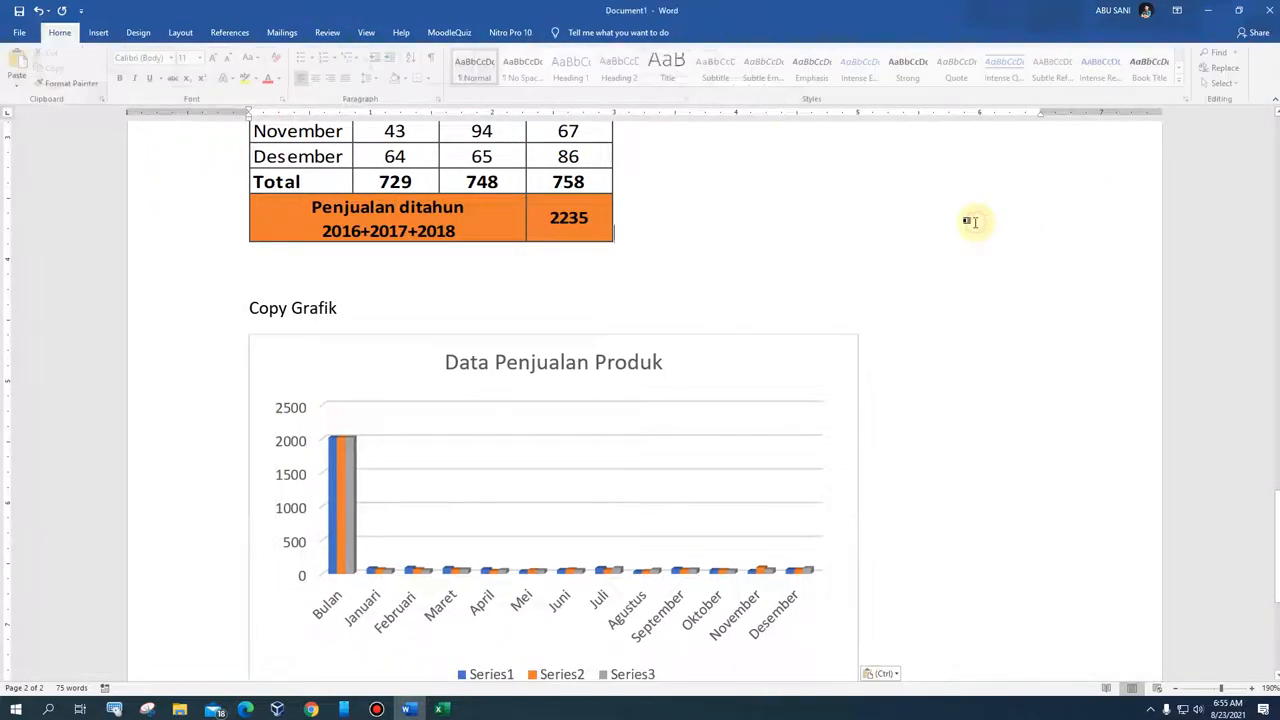
Step: Open the pasted chart's source data for editing, and close the source workbook without saving its changes
{"action": "left_click", "coordinate": [291, 447]}
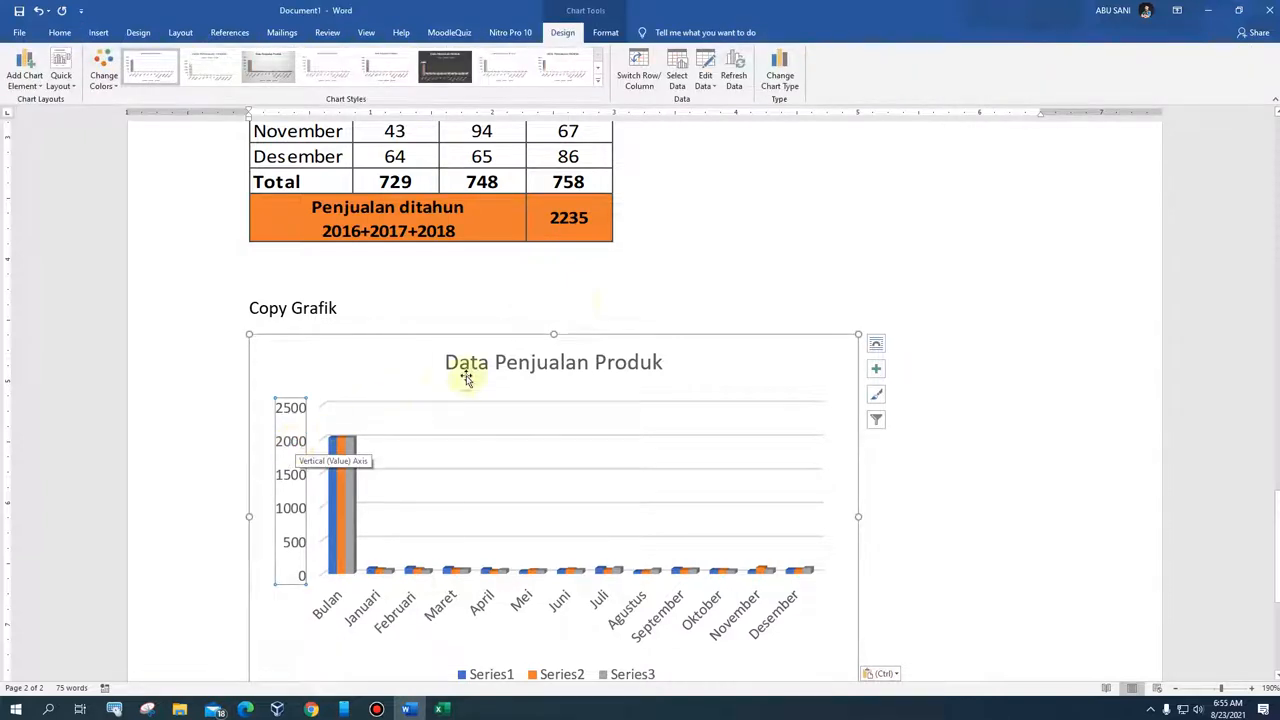
{"action": "left_click", "coordinate": [716, 91]}
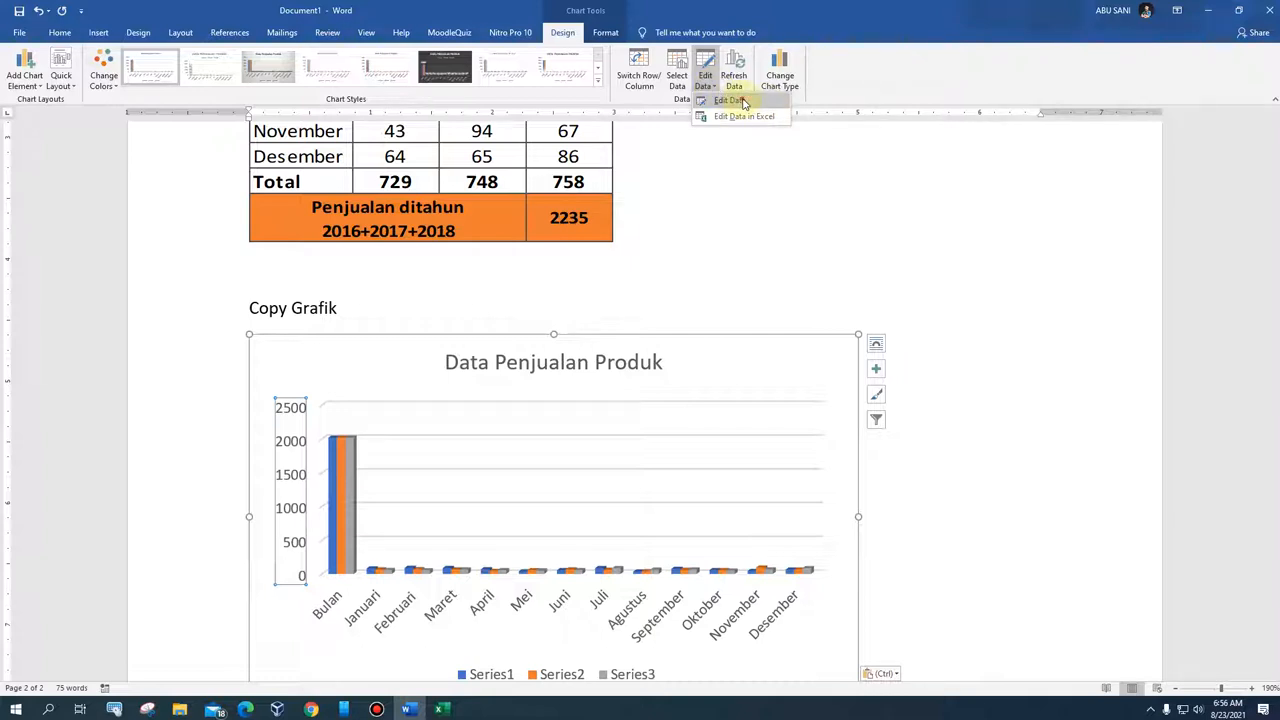
{"action": "left_click", "coordinate": [743, 104]}
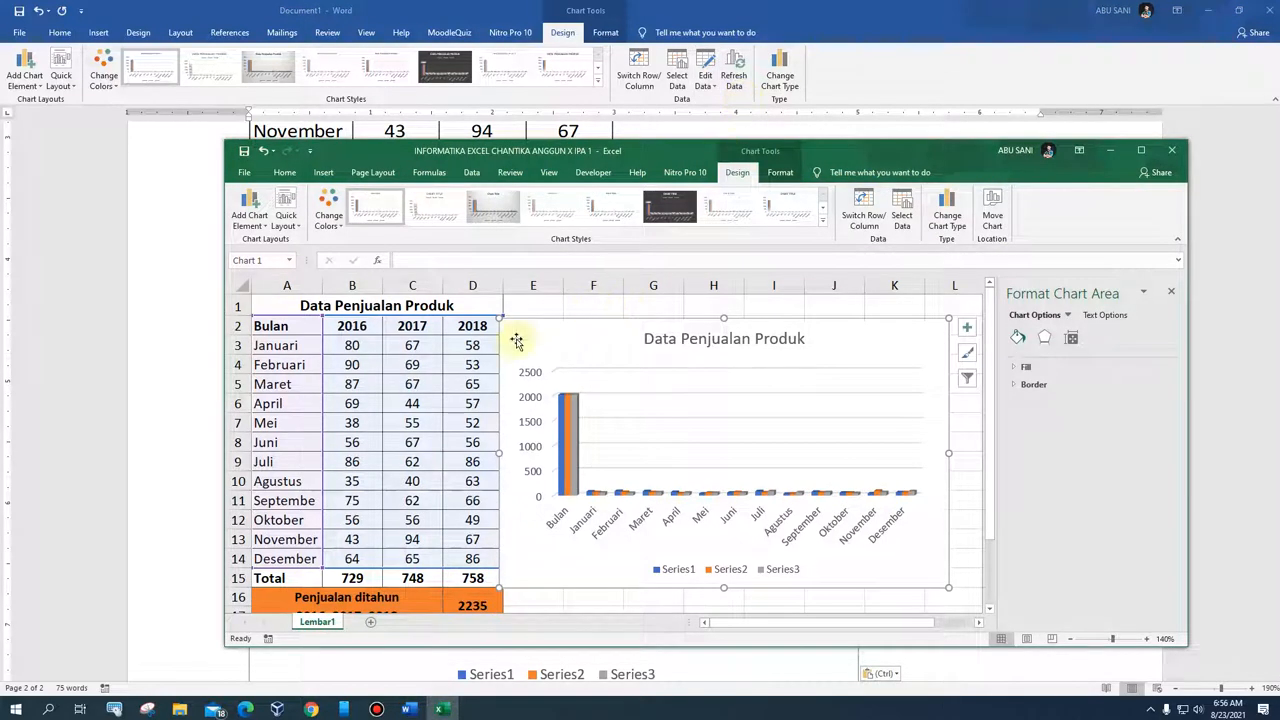
{"action": "left_click", "coordinate": [1174, 152]}
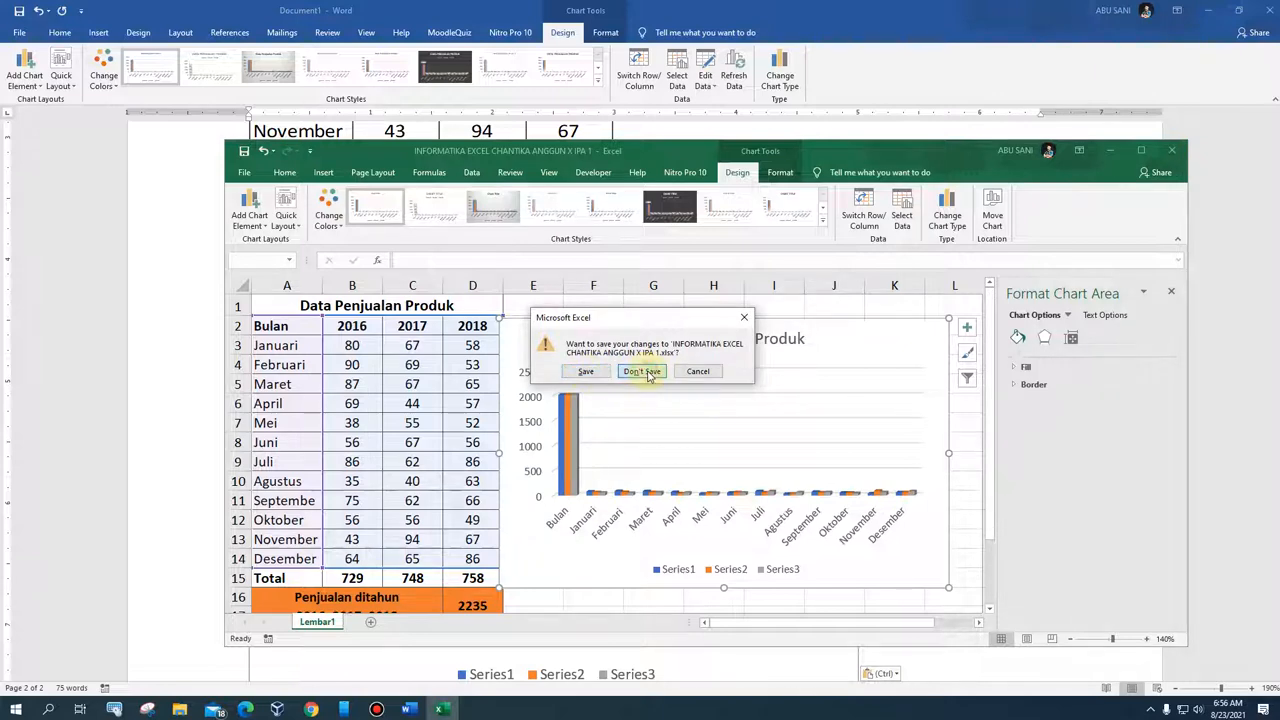
{"action": "left_click", "coordinate": [645, 373]}
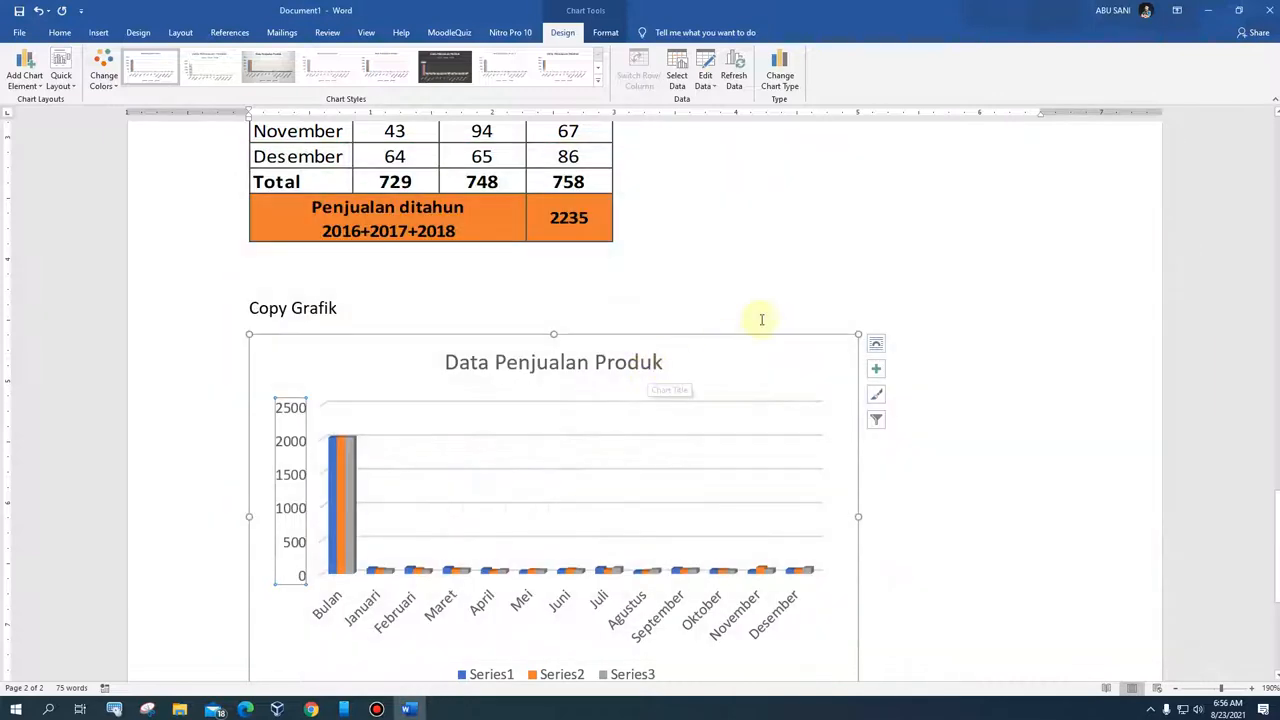
{"action": "left_click", "coordinate": [837, 245]}
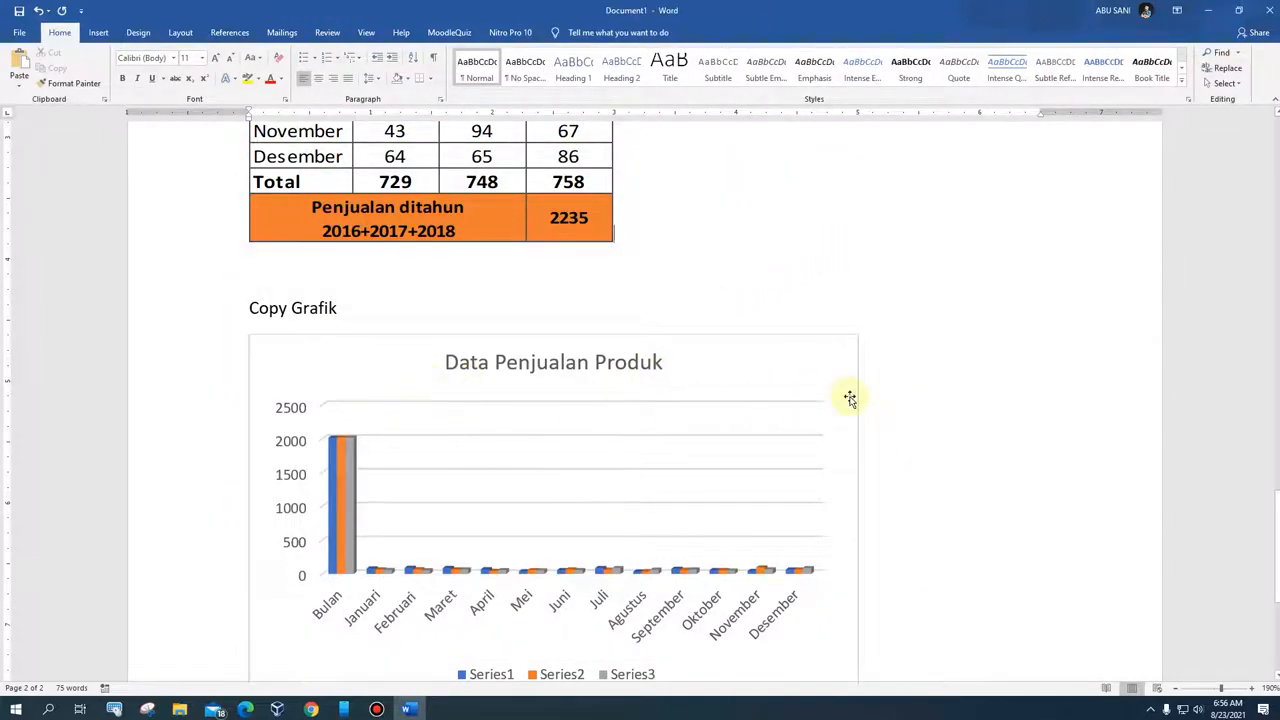
Step: Open the chart's linked data sheet from Word, dismiss its notice and enlarge it to show all months through Desember
{"action": "left_click", "coordinate": [492, 374]}
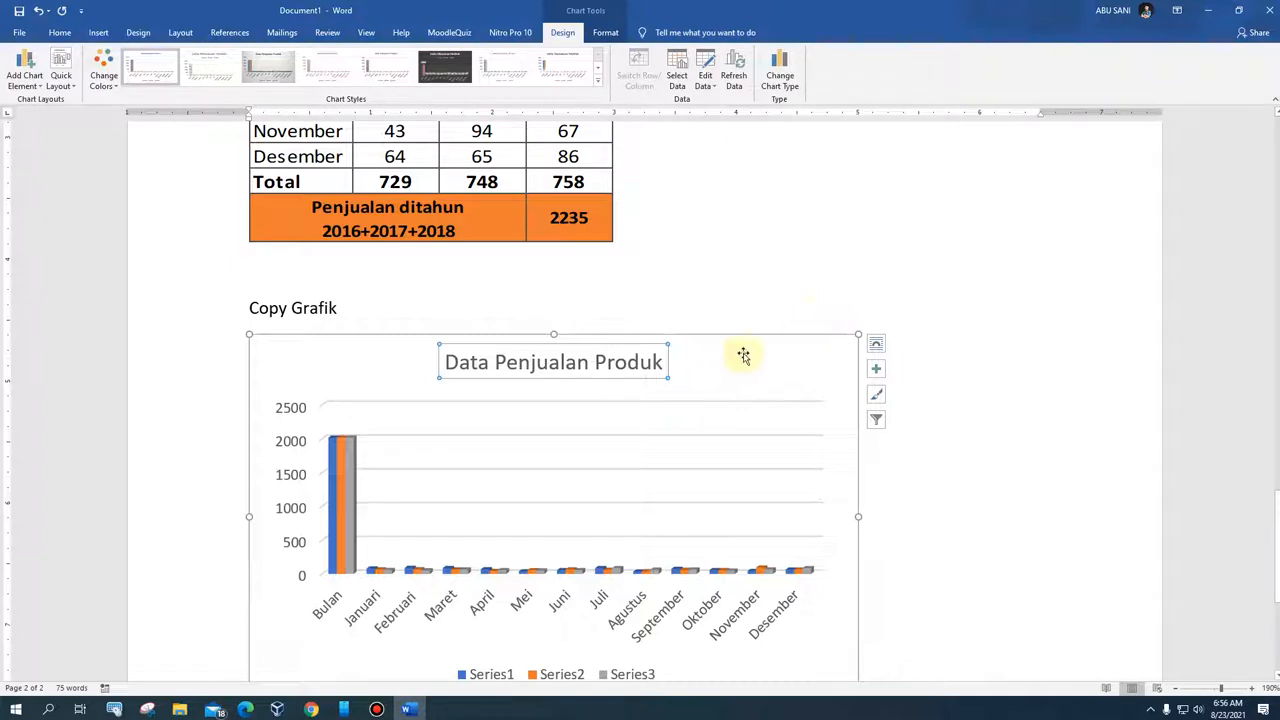
{"action": "left_click", "coordinate": [756, 360]}
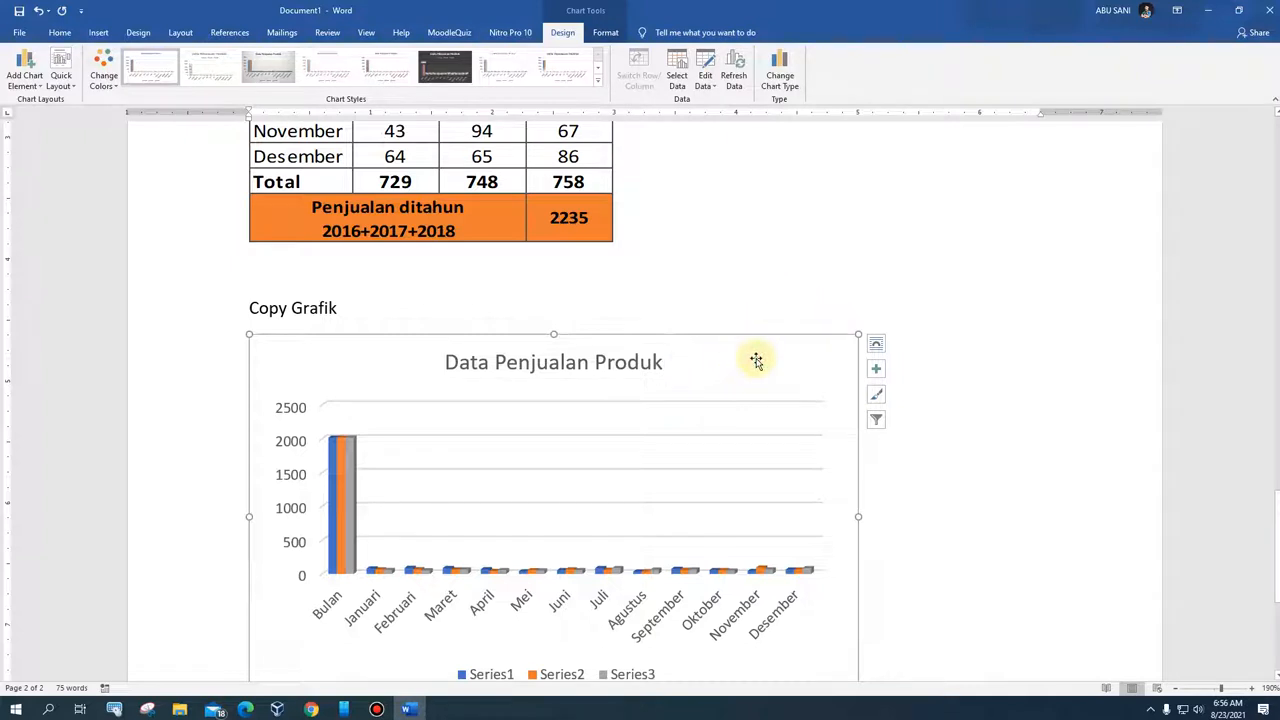
{"action": "left_click", "coordinate": [714, 88]}
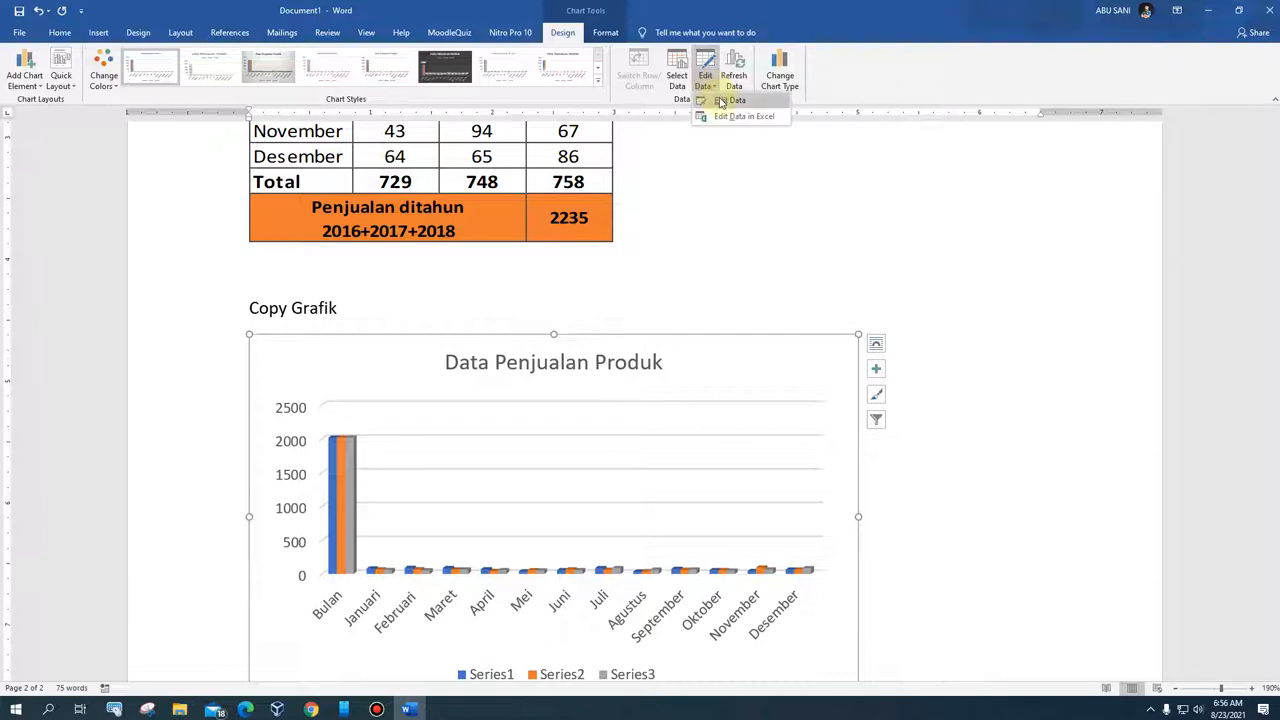
{"action": "left_click", "coordinate": [723, 100]}
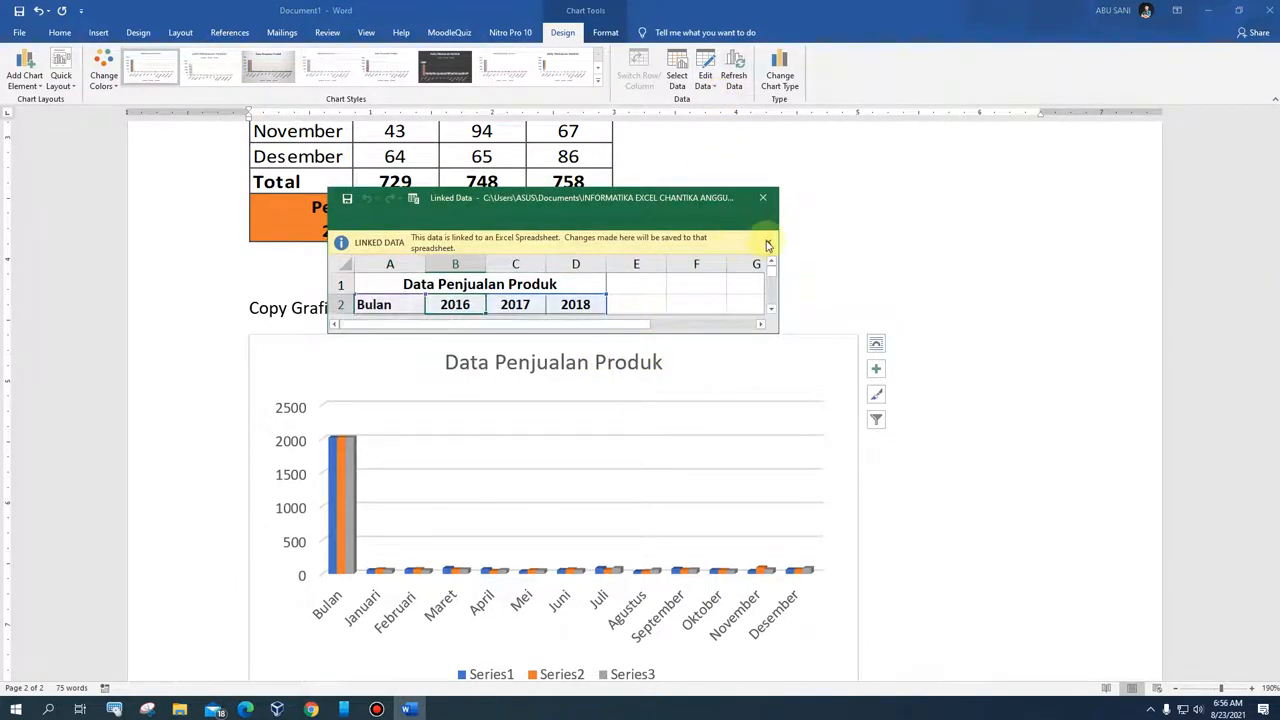
{"action": "left_click", "coordinate": [768, 244]}
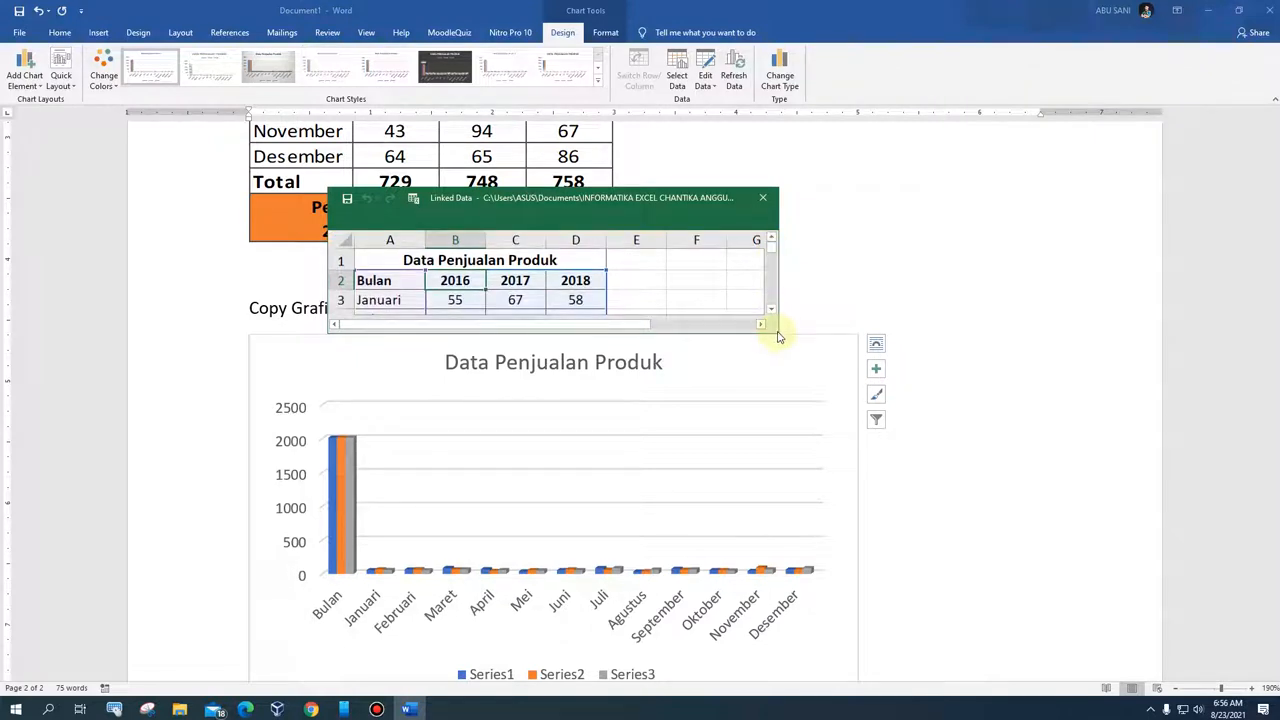
{"action": "left_click", "coordinate": [520, 284]}
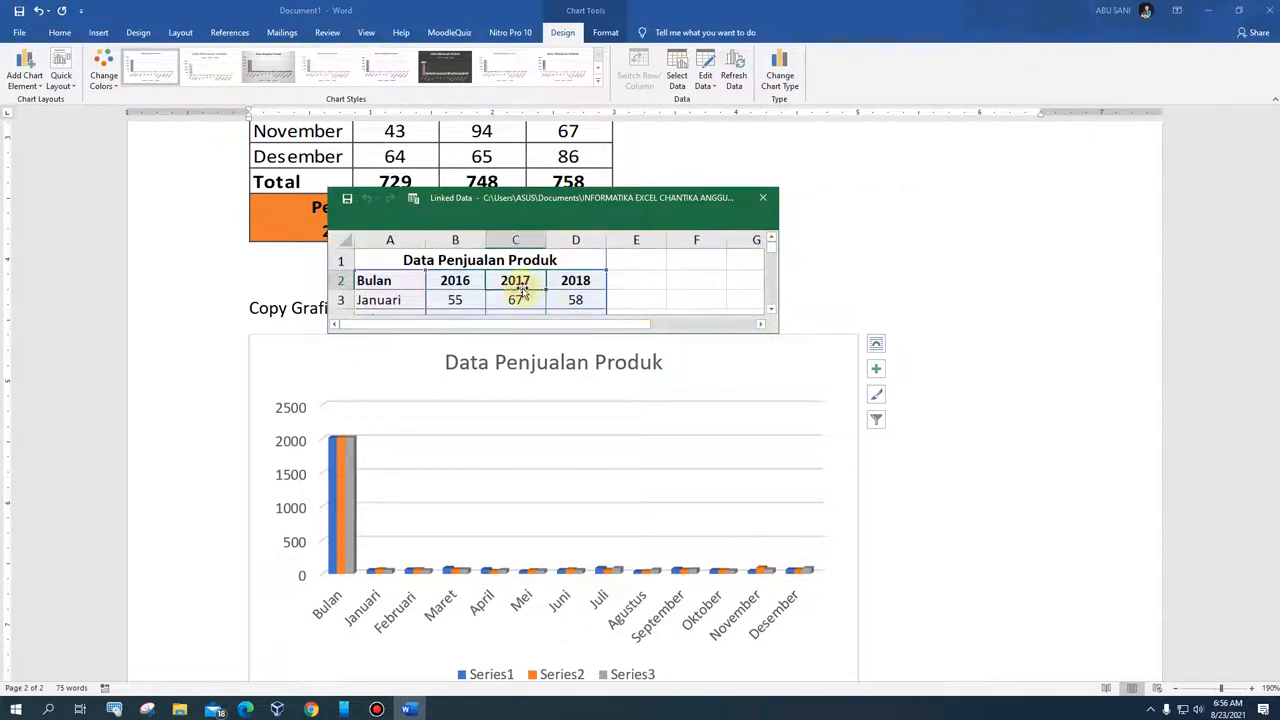
{"action": "scroll", "coordinate": [522, 295], "scroll_direction": "down", "scroll_amount": 1}
{"action": "left_click_drag", "start_coordinate": [542, 332], "coordinate": [546, 540]}
{"action": "scroll", "coordinate": [511, 396], "scroll_direction": "up", "scroll_amount": 1}
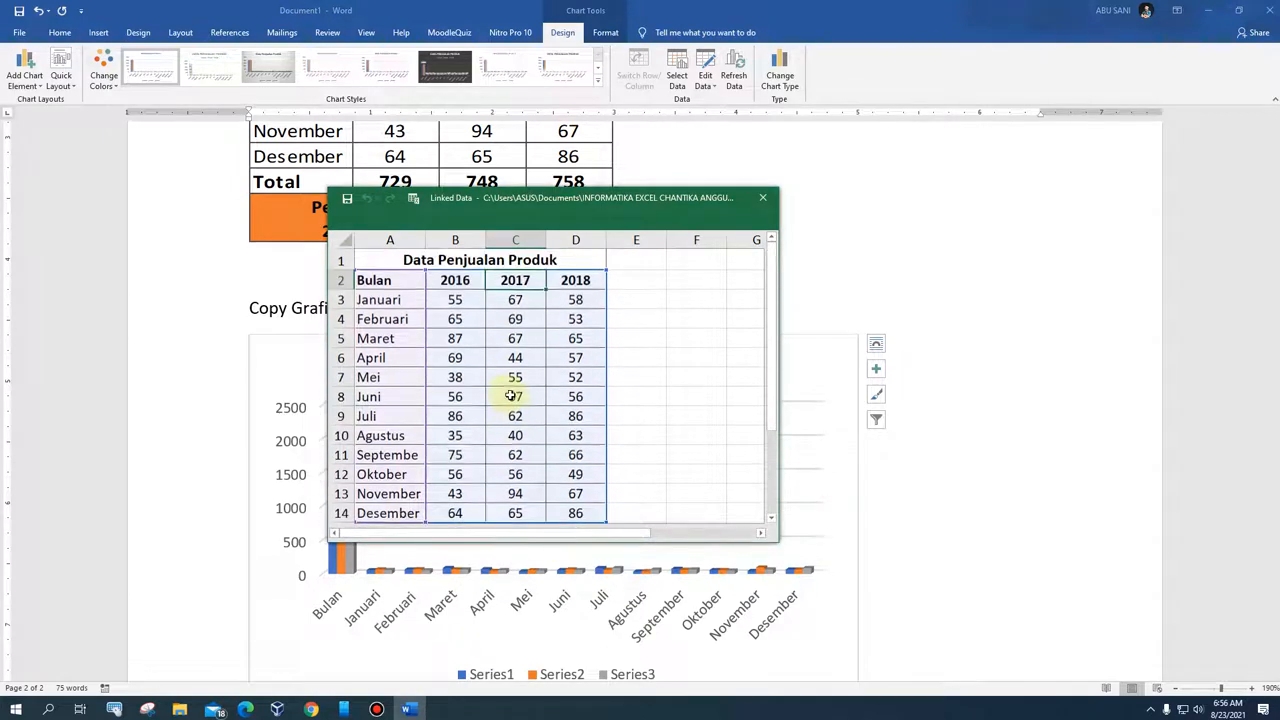
Step: In the linked data sheet, set the 2016 values of Januari (B3) to 100 and Februari (B4) to 80
{"action": "left_click", "coordinate": [459, 301]}
{"action": "type", "text": "10"}
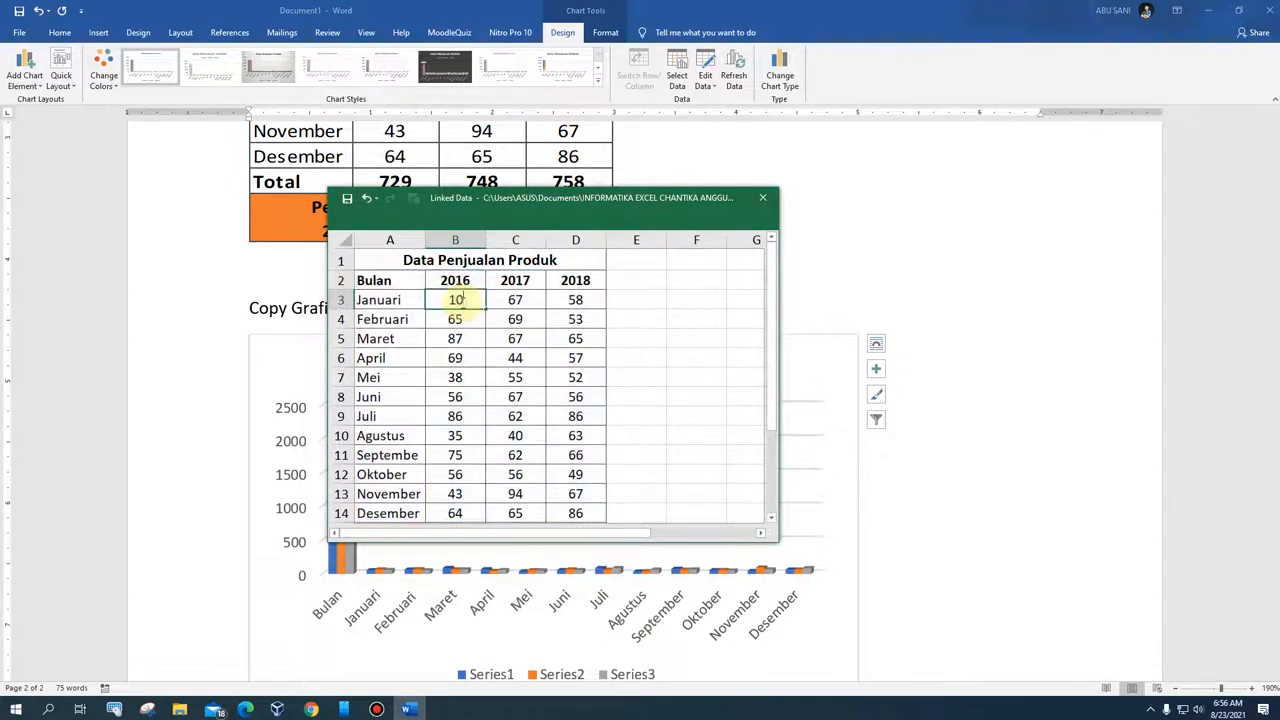
{"action": "type", "text": "0"}
{"action": "key", "text": "Return"}
{"action": "type", "text": "8"}
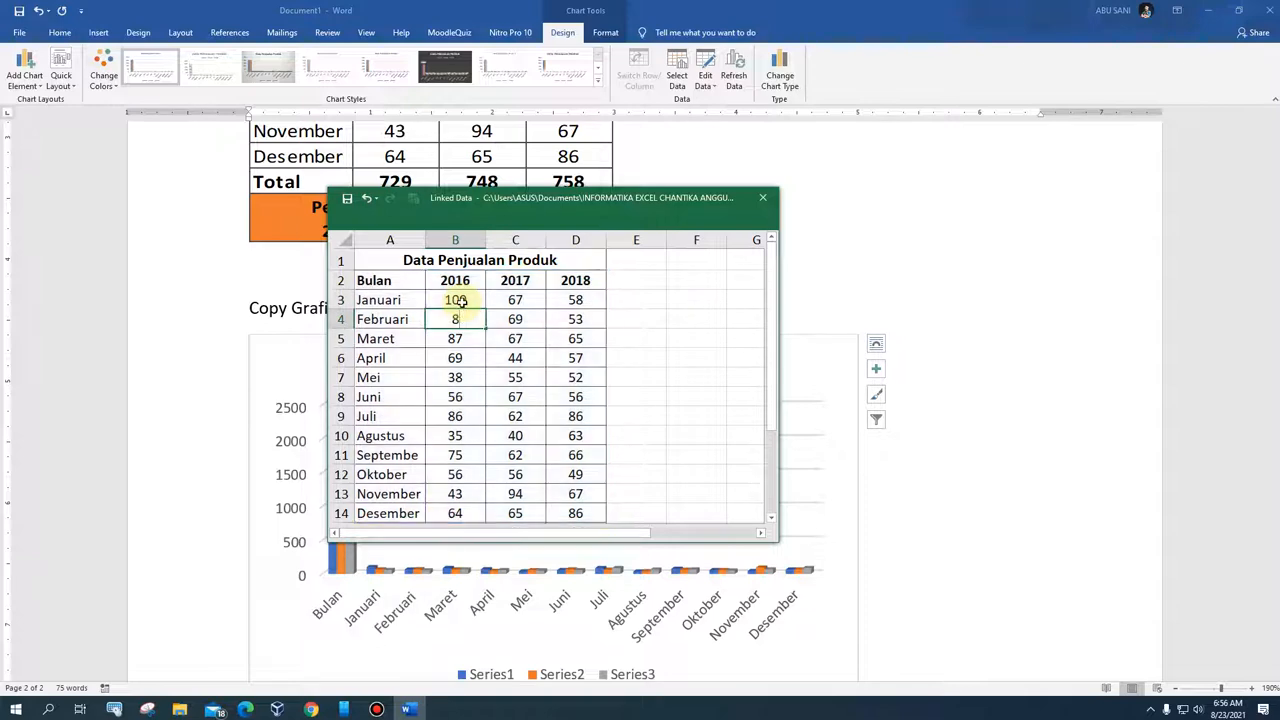
{"action": "key", "text": "Return"}
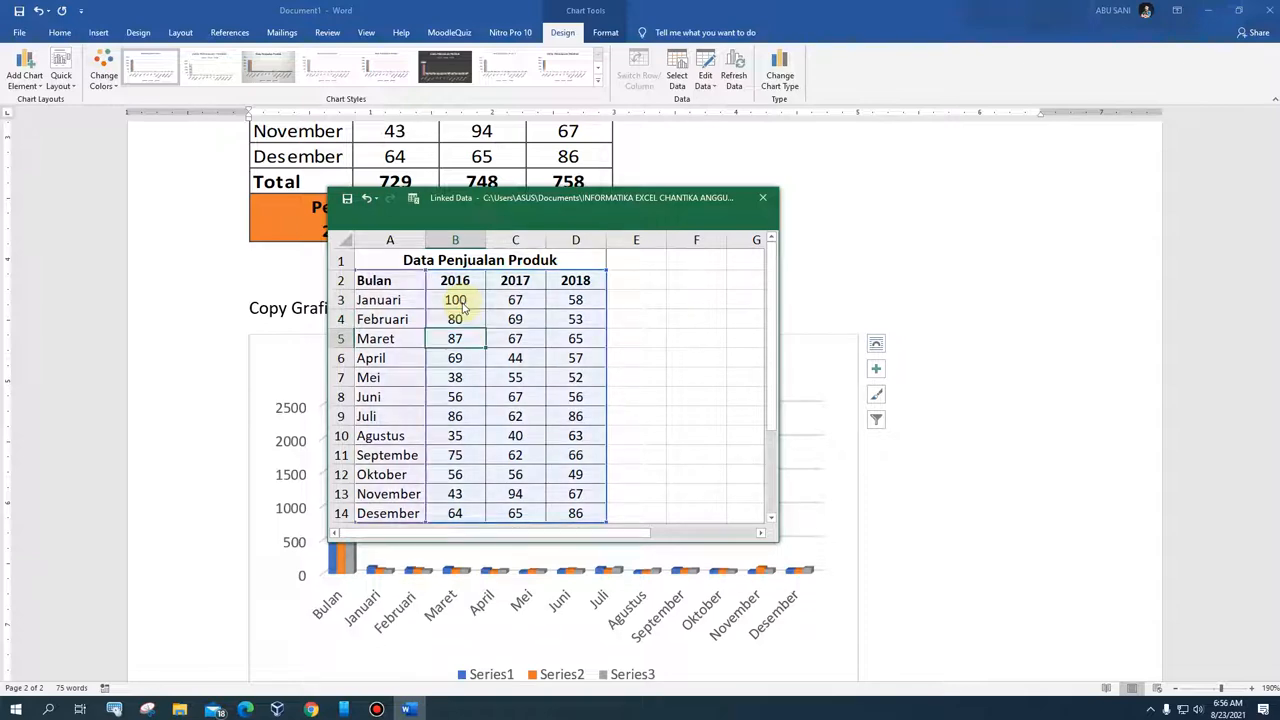
Step: Move the linked data sheet clear of the chart and set Februari's values to 800 for 2016 and 1500 for 2017
{"action": "left_click_drag", "start_coordinate": [642, 216], "coordinate": [982, 242]}
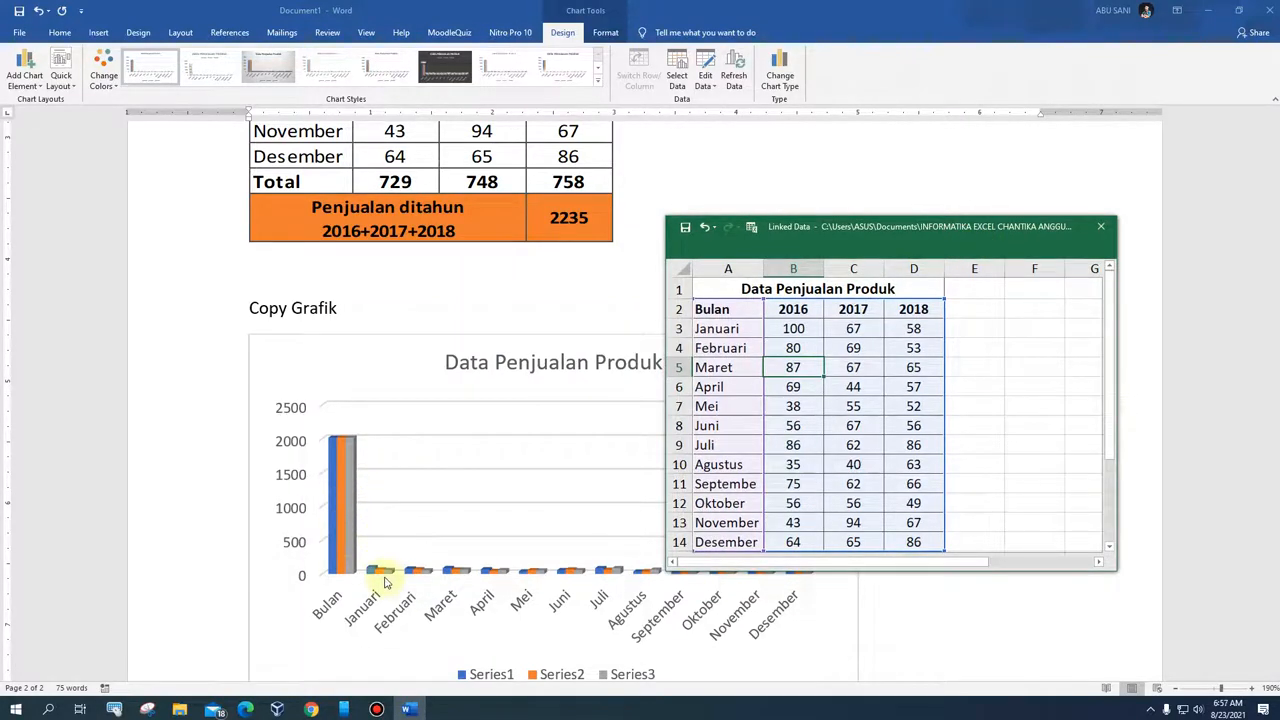
{"action": "left_click", "coordinate": [794, 348]}
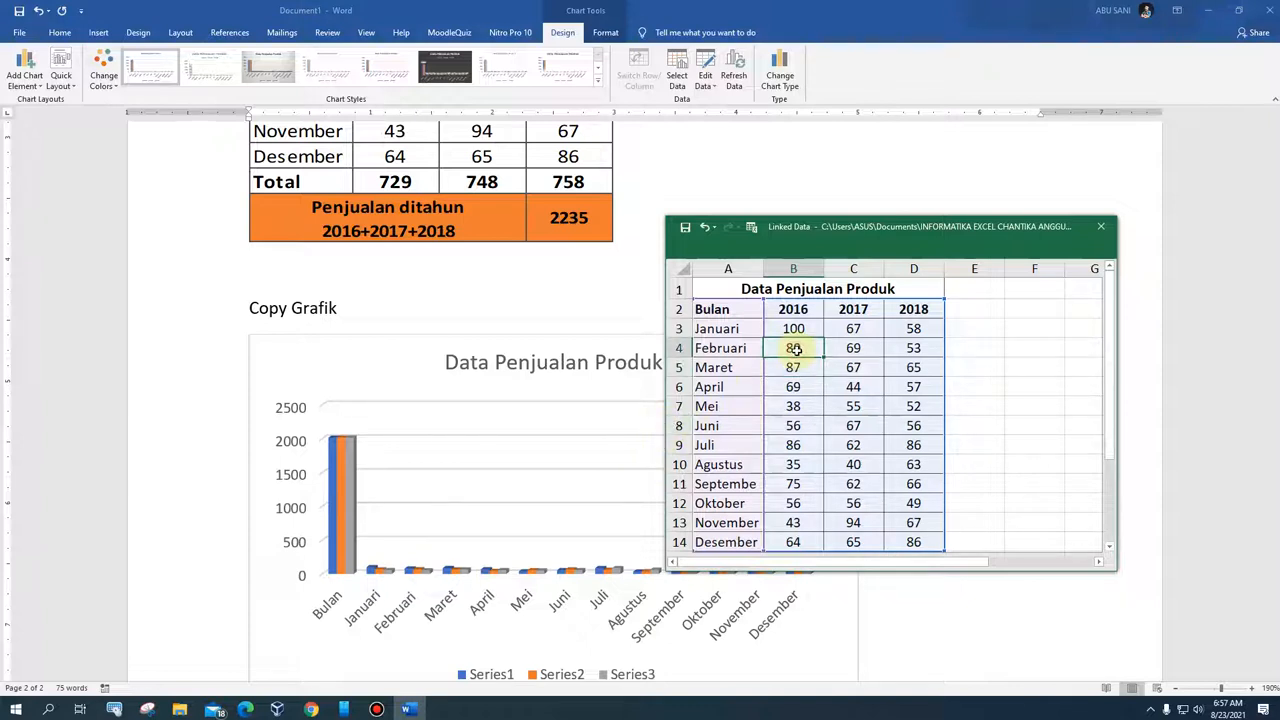
{"action": "left_click", "coordinate": [811, 374]}
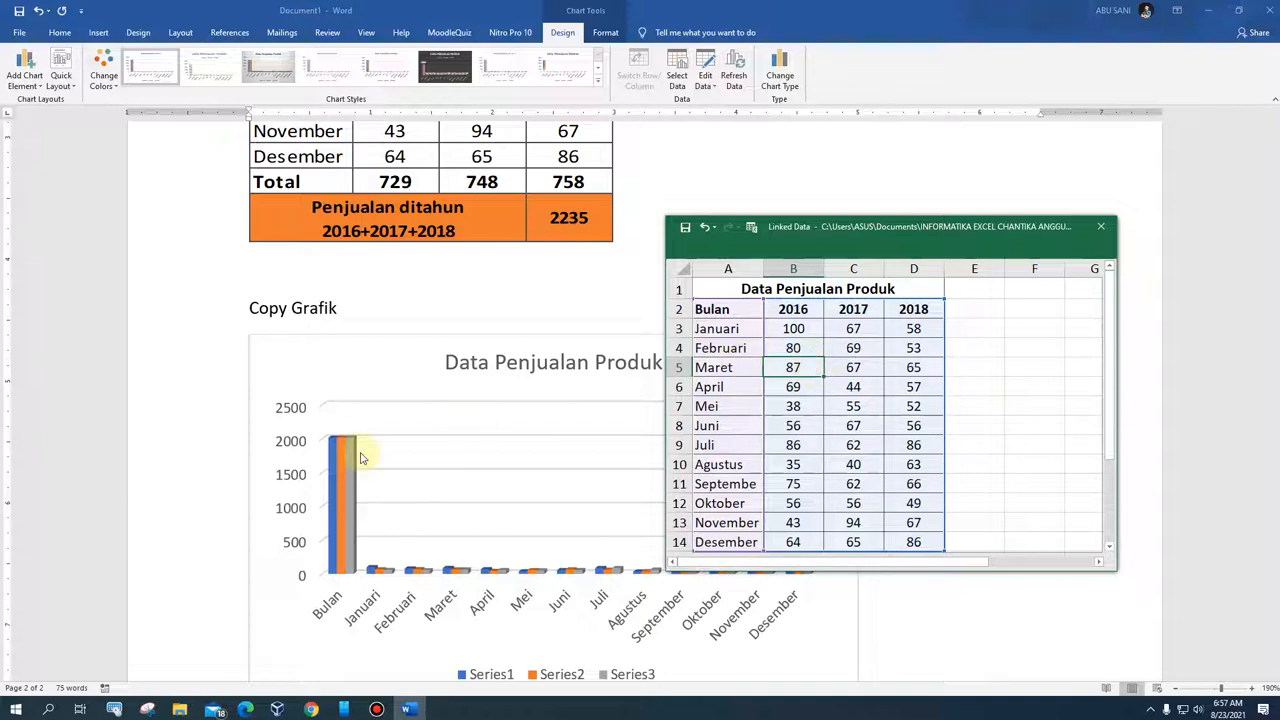
{"action": "left_click", "coordinate": [820, 348]}
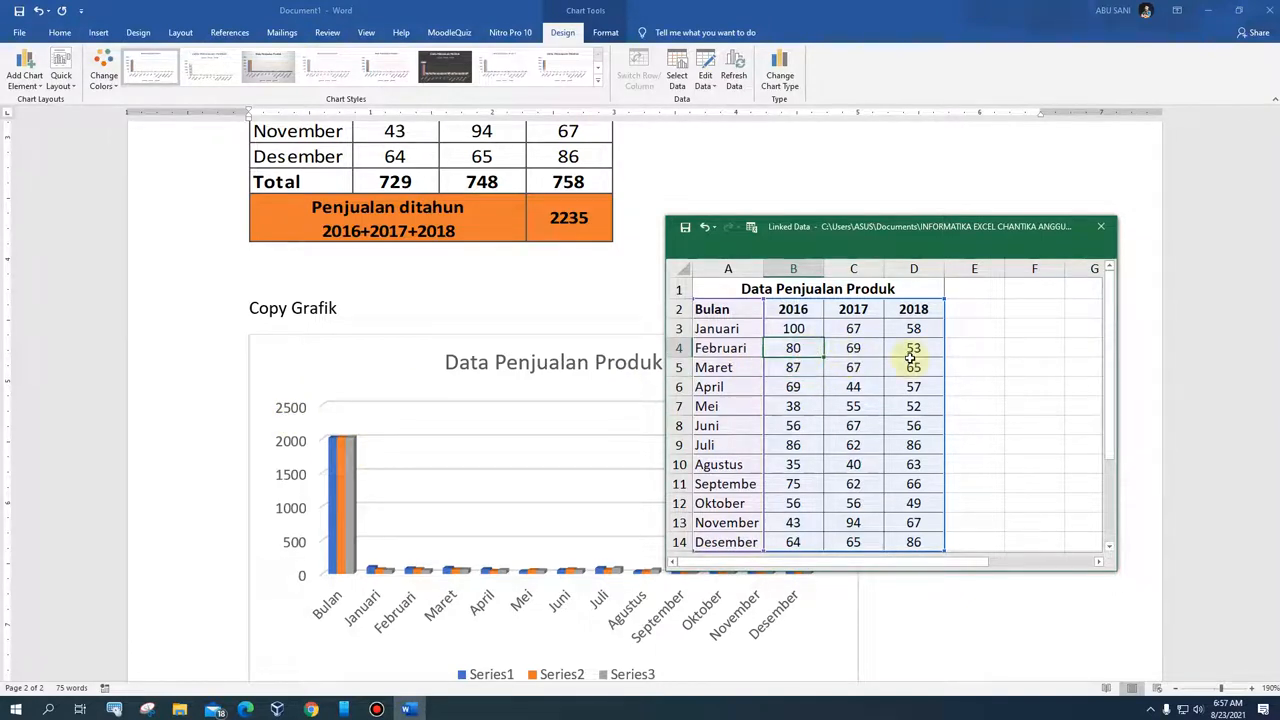
{"action": "type", "text": "80"}
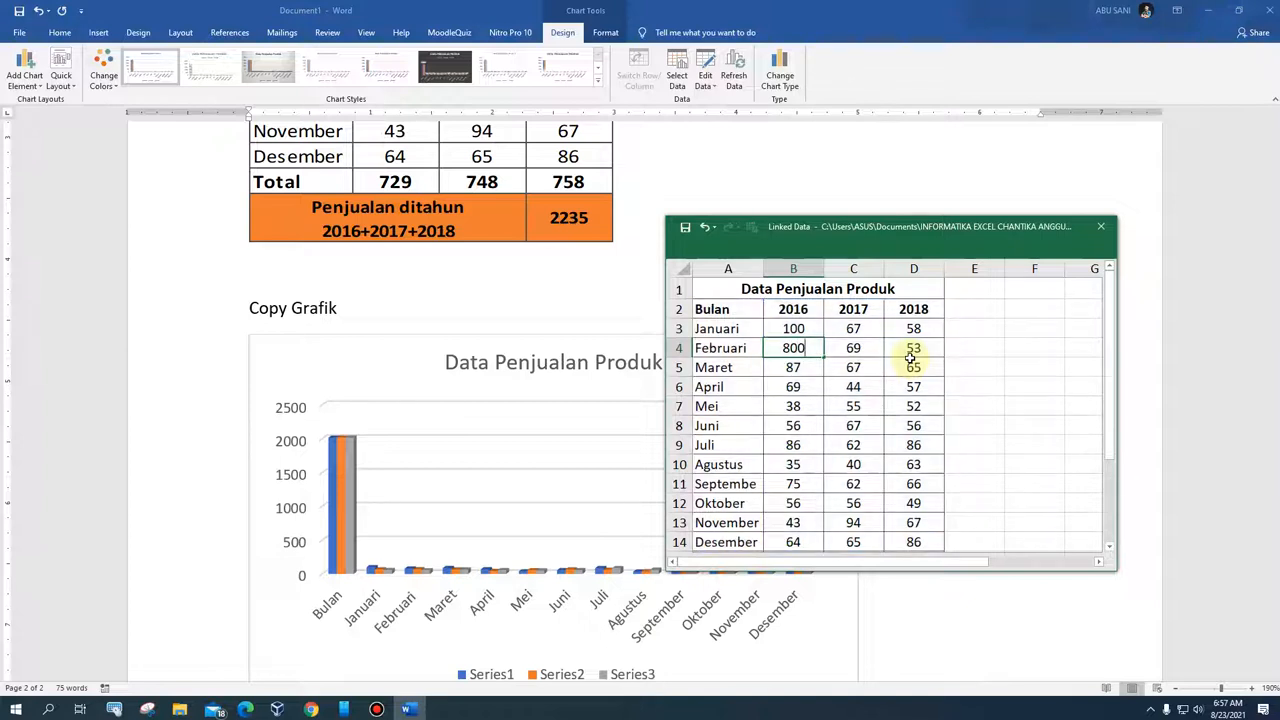
{"action": "type", "text": "0"}
{"action": "key", "text": "Tab"}
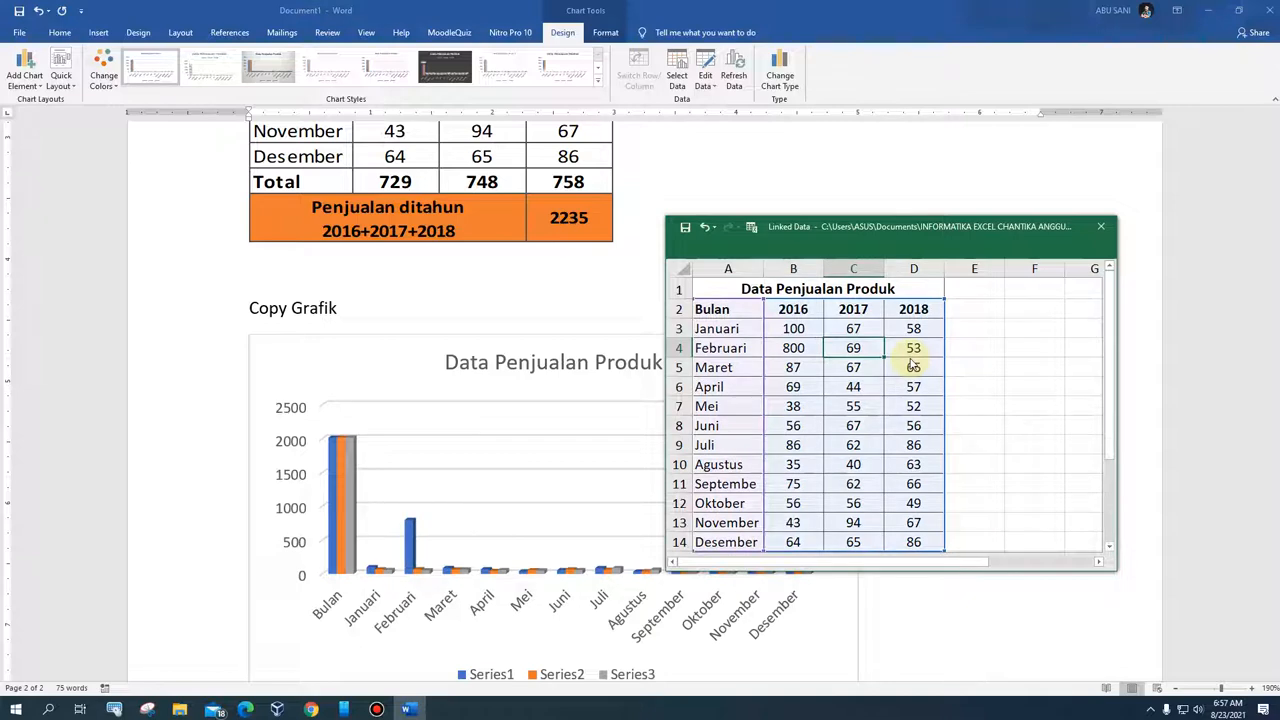
{"action": "type", "text": "1500"}
{"action": "key", "text": "Return"}
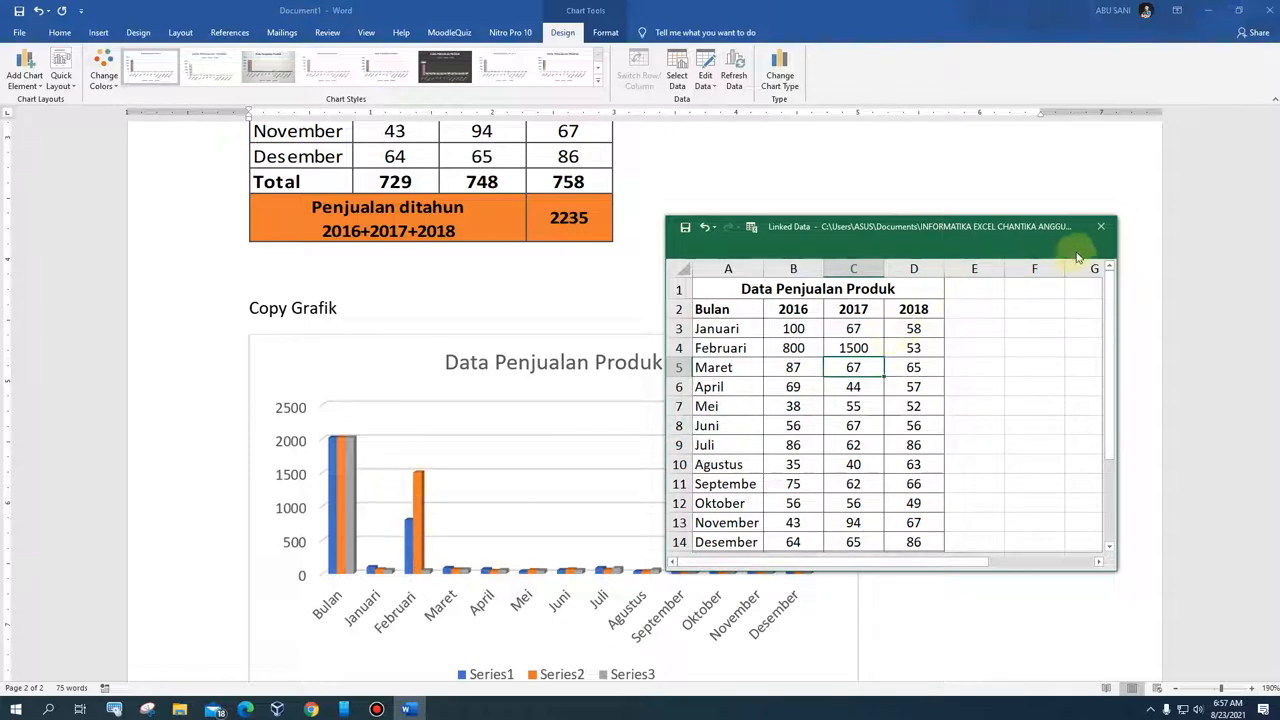
Step: Close the linked data sheet with its changes saved, and open the chart's source data in the full Excel window
{"action": "left_click", "coordinate": [1104, 231]}
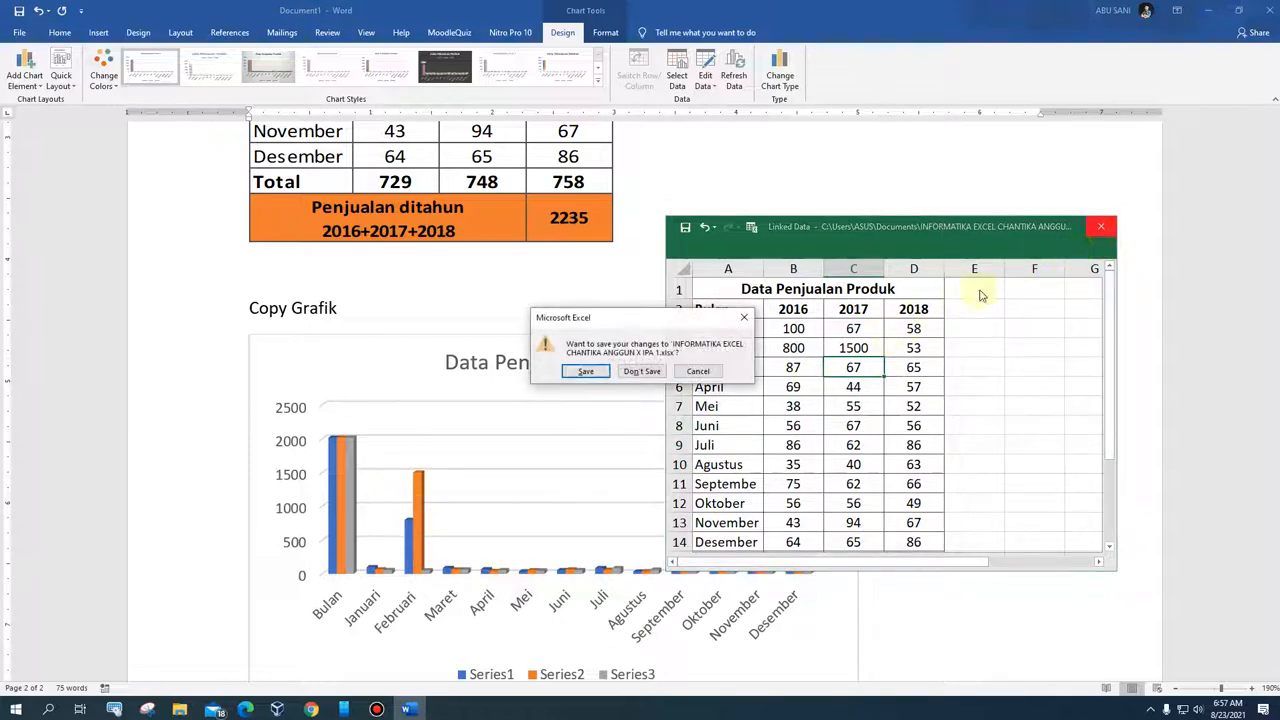
{"action": "left_click", "coordinate": [586, 371]}
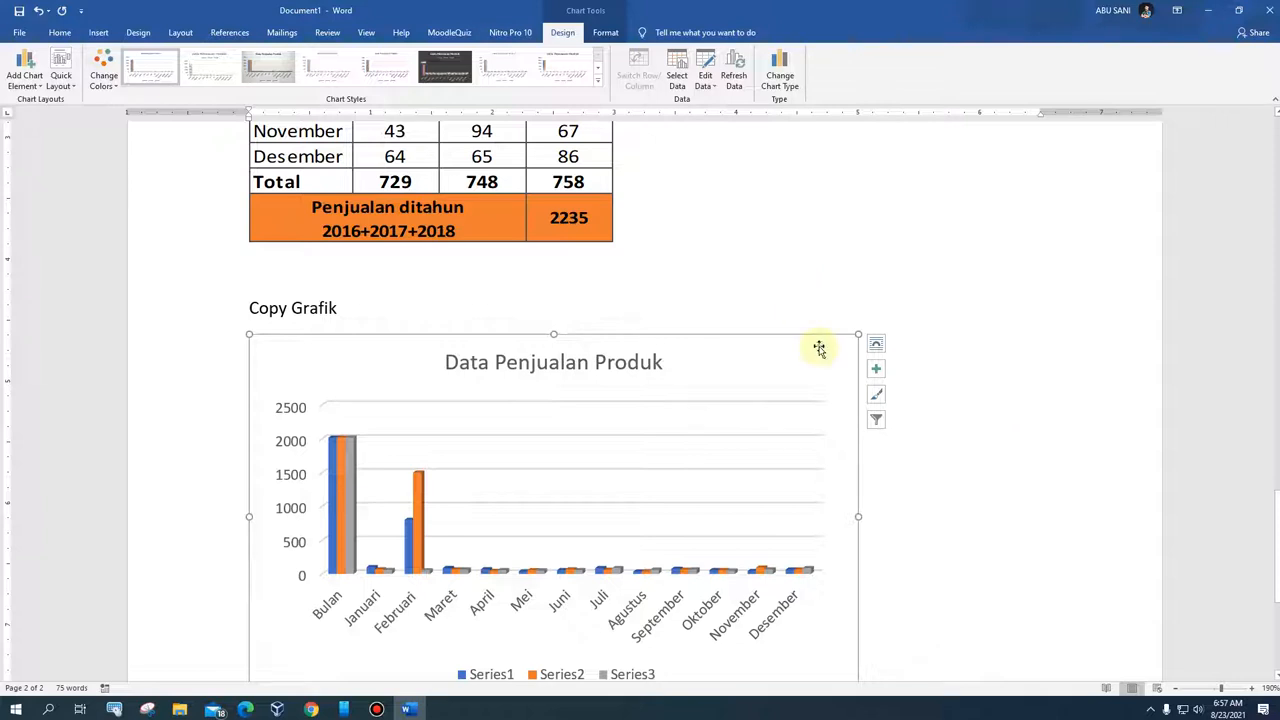
{"action": "left_click", "coordinate": [716, 90]}
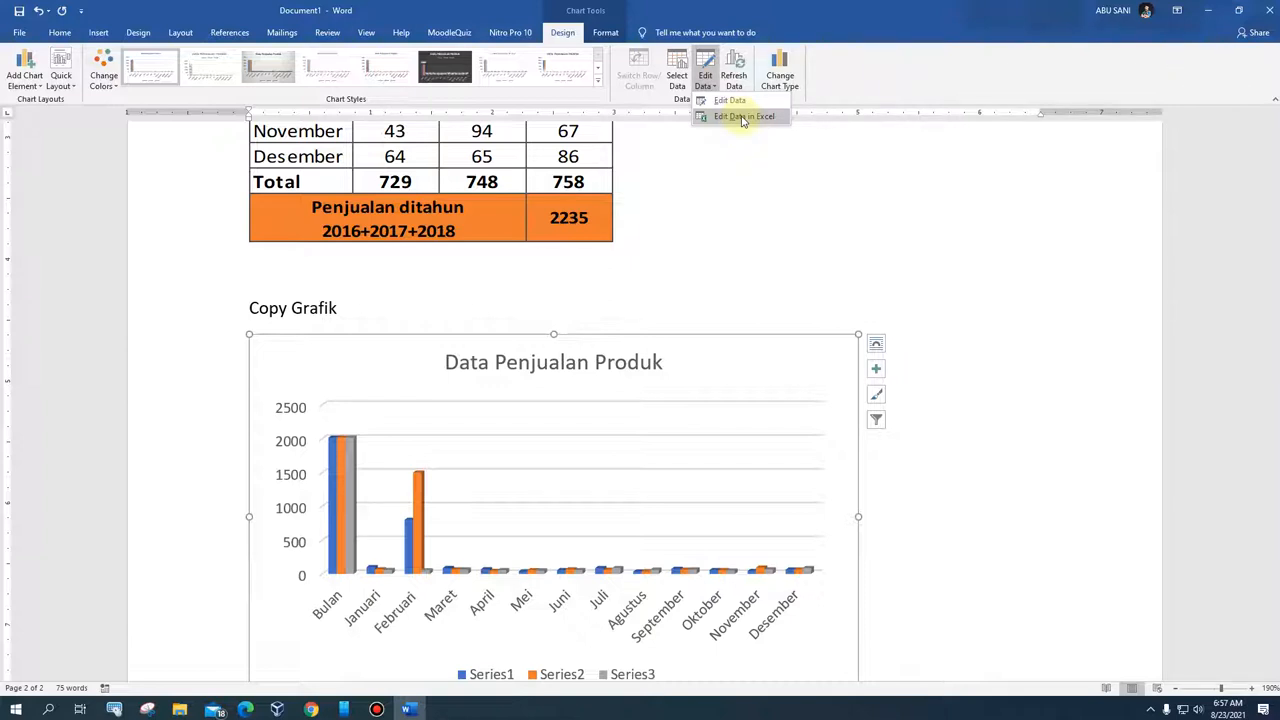
{"action": "left_click", "coordinate": [743, 117]}
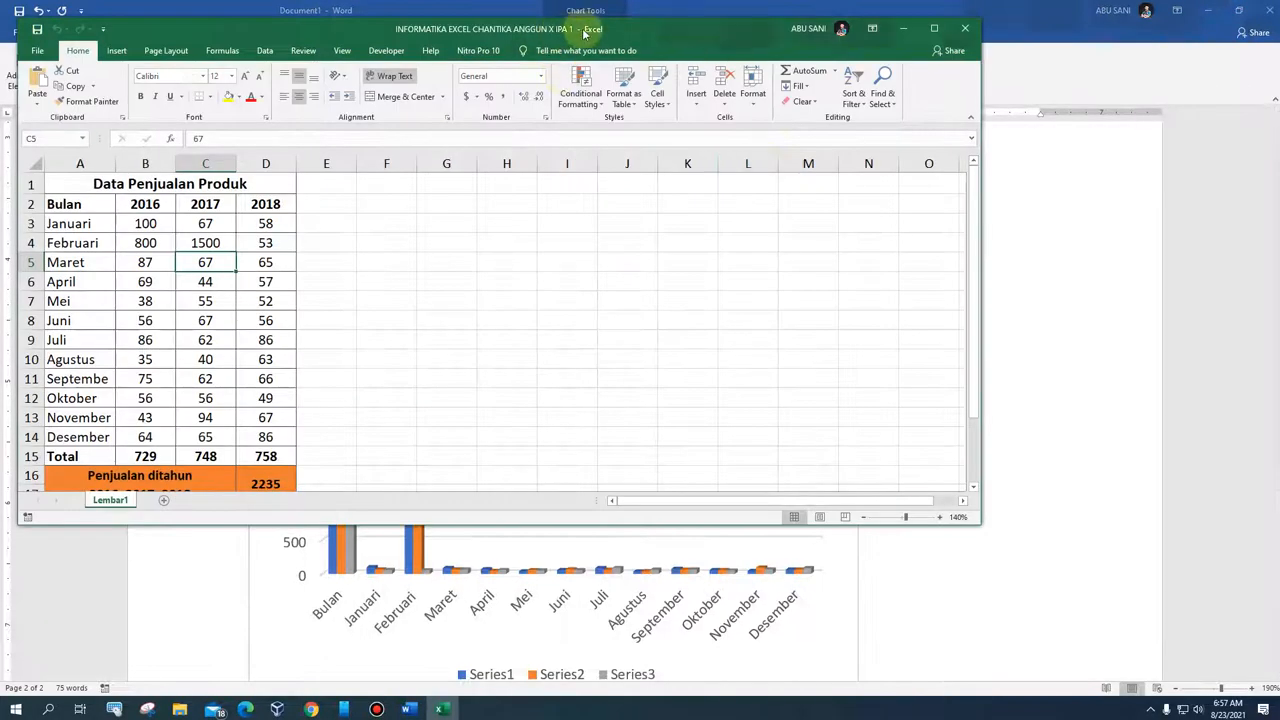
Step: Place the workbook window beside the Word chart and set Maret's values to 2000 for 2016 and 1500 for 2017
{"action": "left_click_drag", "start_coordinate": [644, 33], "coordinate": [1129, 150]}
{"action": "left_click_drag", "start_coordinate": [770, 139], "coordinate": [952, 133]}
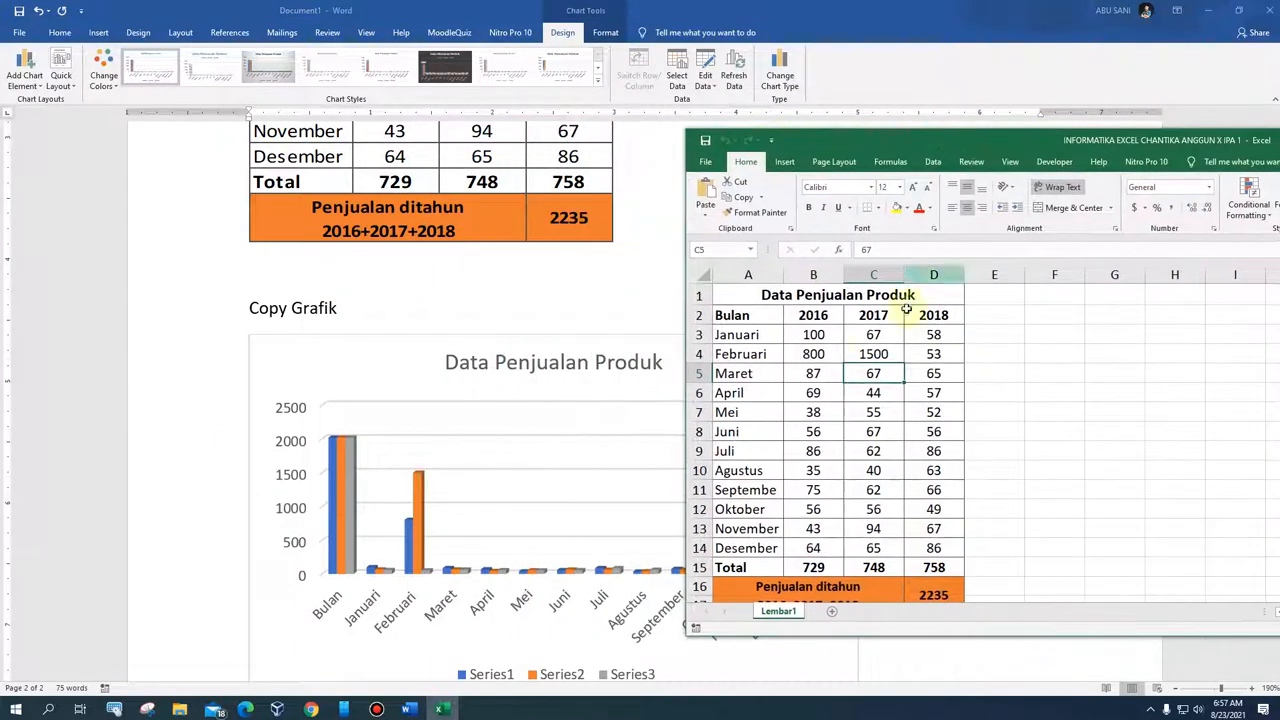
{"action": "left_click", "coordinate": [813, 375]}
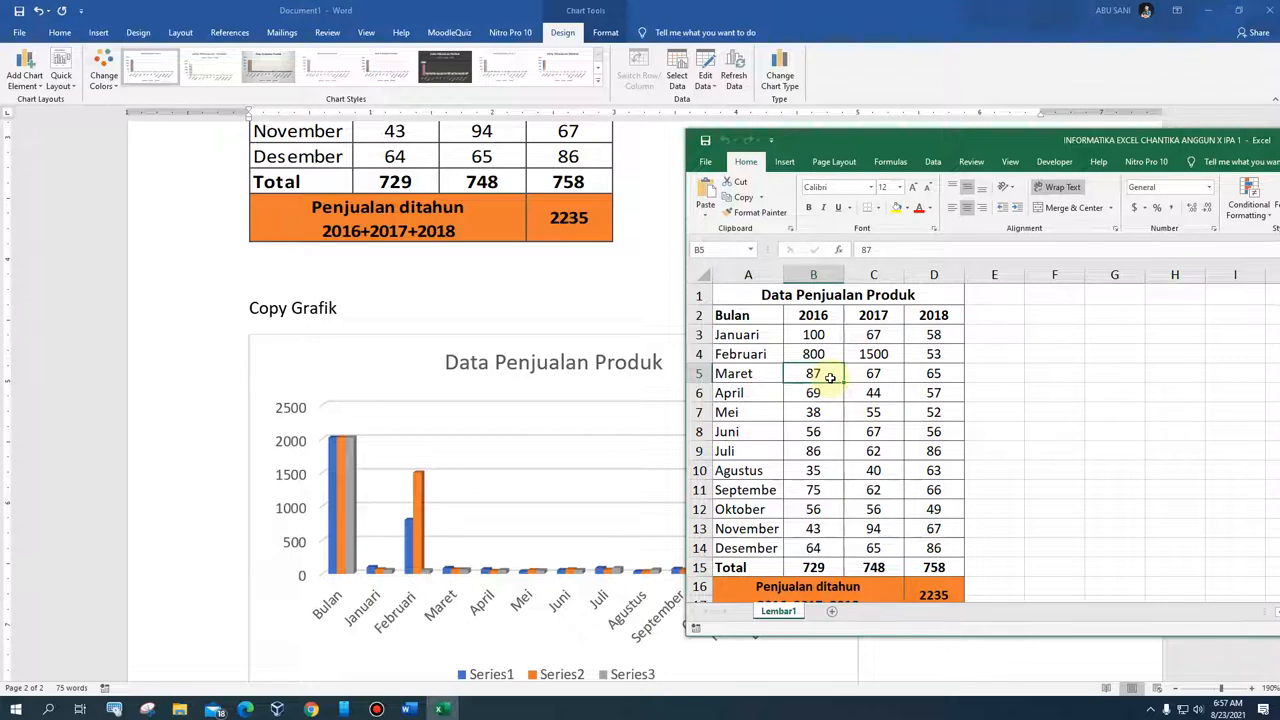
{"action": "type", "text": "2000"}
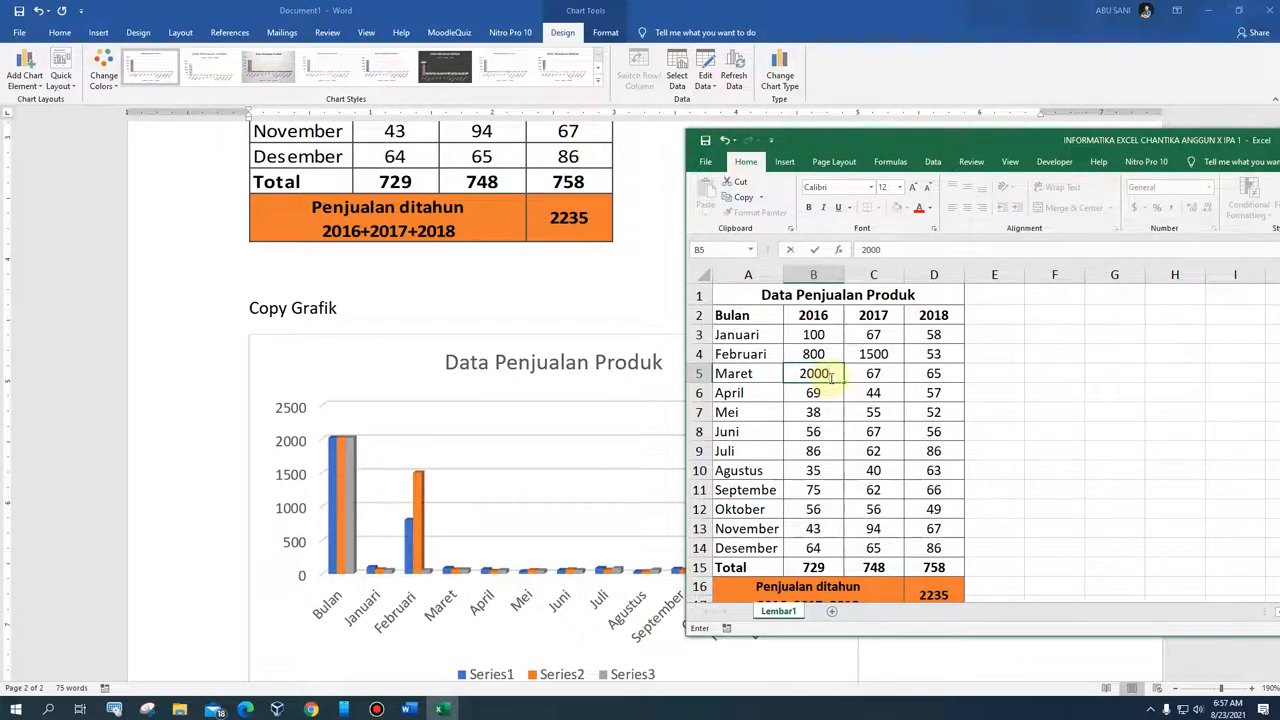
{"action": "key", "text": "Return"}
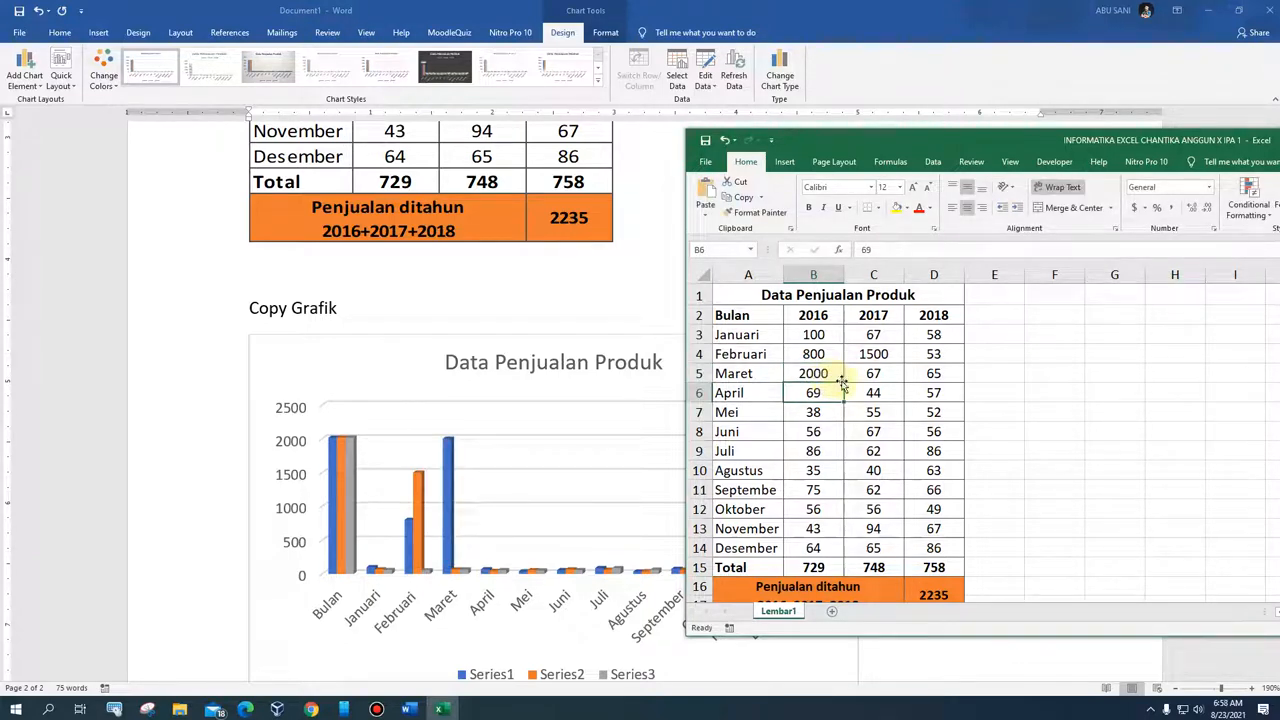
{"action": "left_click", "coordinate": [880, 373]}
{"action": "type", "text": "15"}
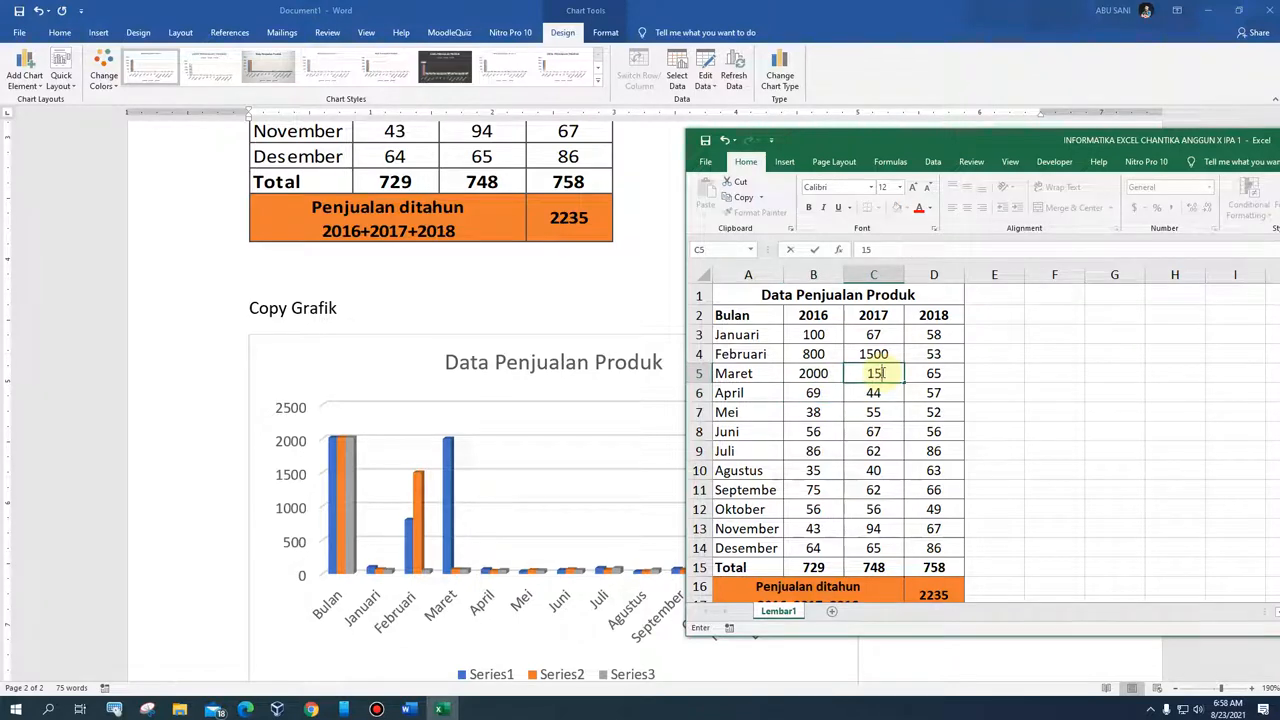
{"action": "type", "text": "00"}
{"action": "key", "text": "Return"}
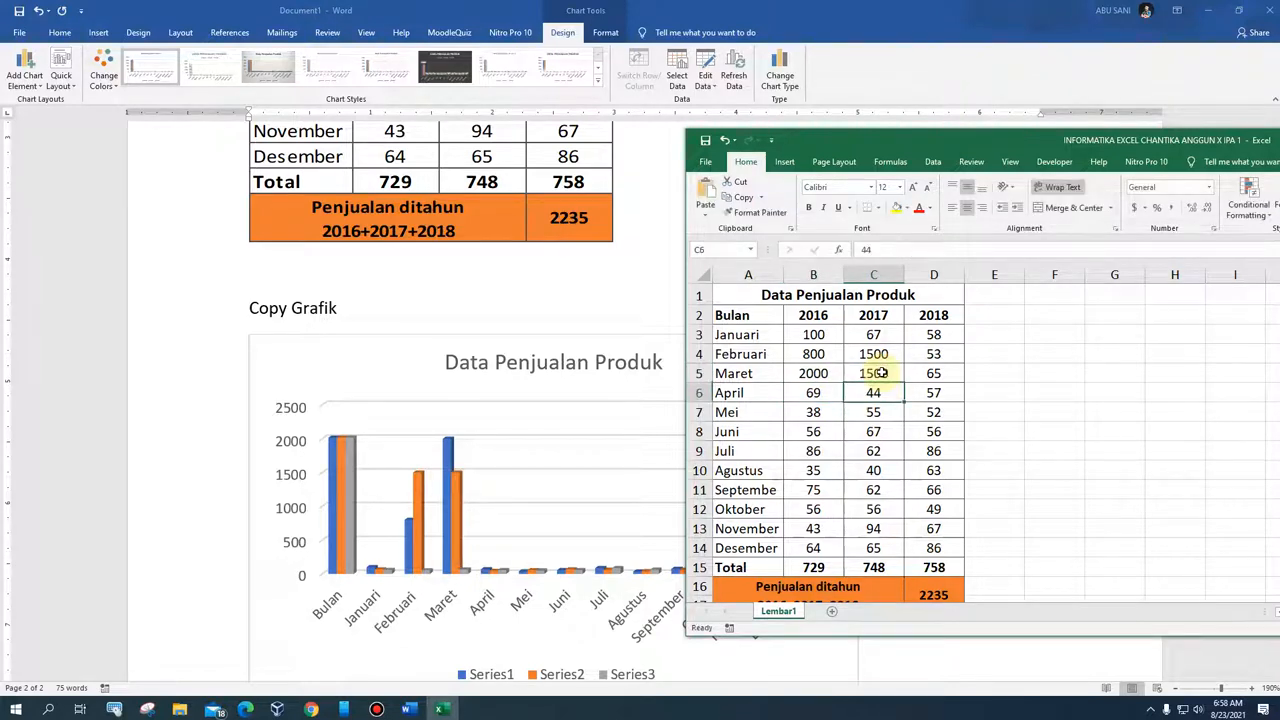
Step: Bring the workbook window fully into view and close it, saving the changes
{"action": "left_click_drag", "start_coordinate": [876, 142], "coordinate": [353, 230]}
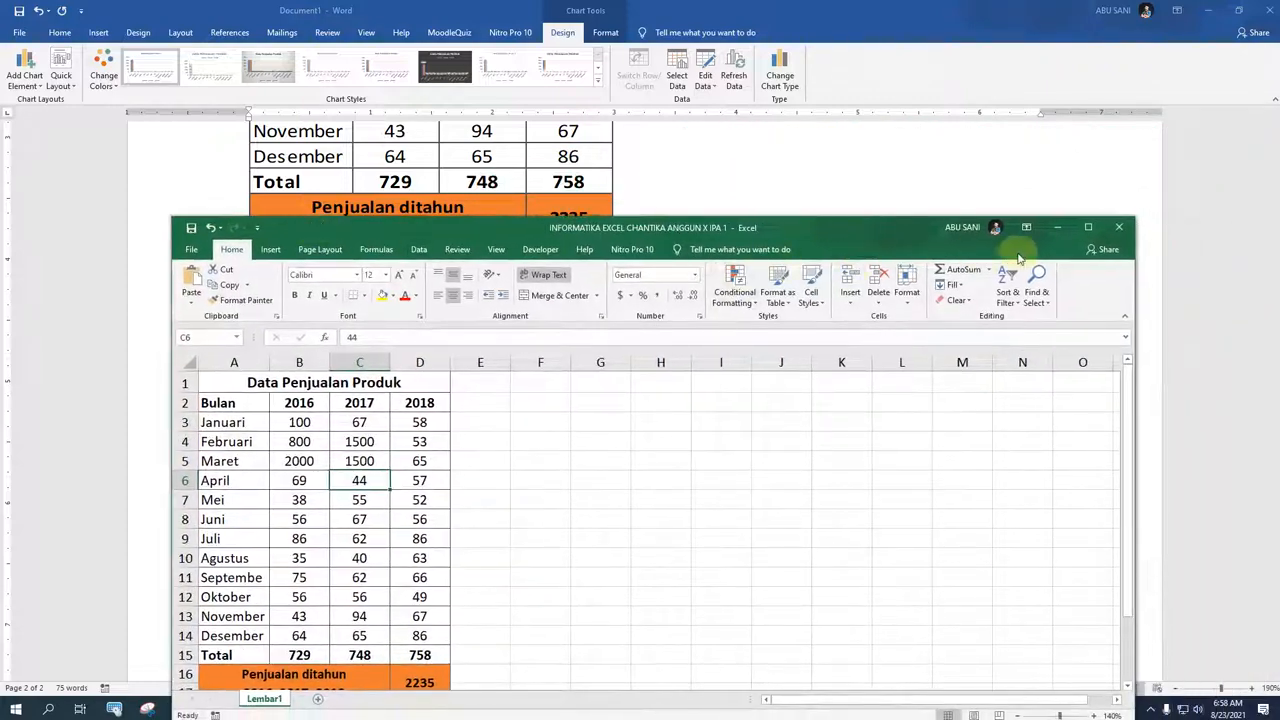
{"action": "left_click", "coordinate": [1124, 229]}
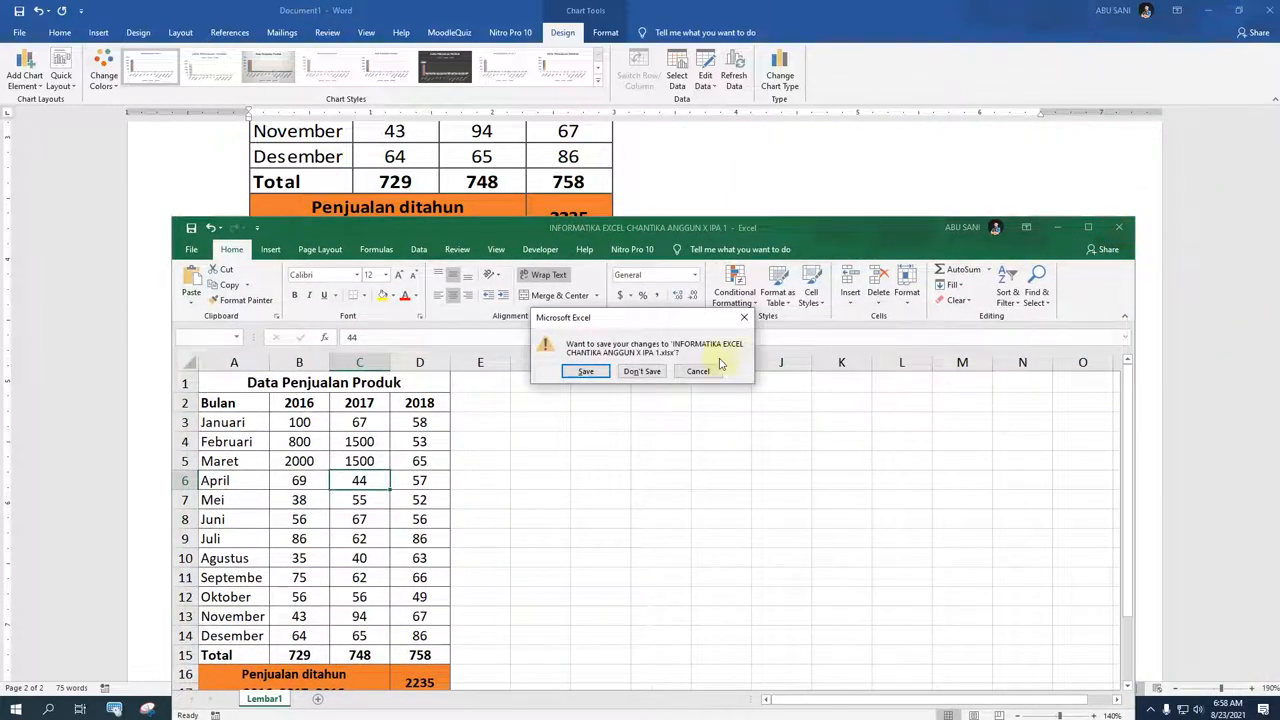
{"action": "left_click", "coordinate": [586, 372]}
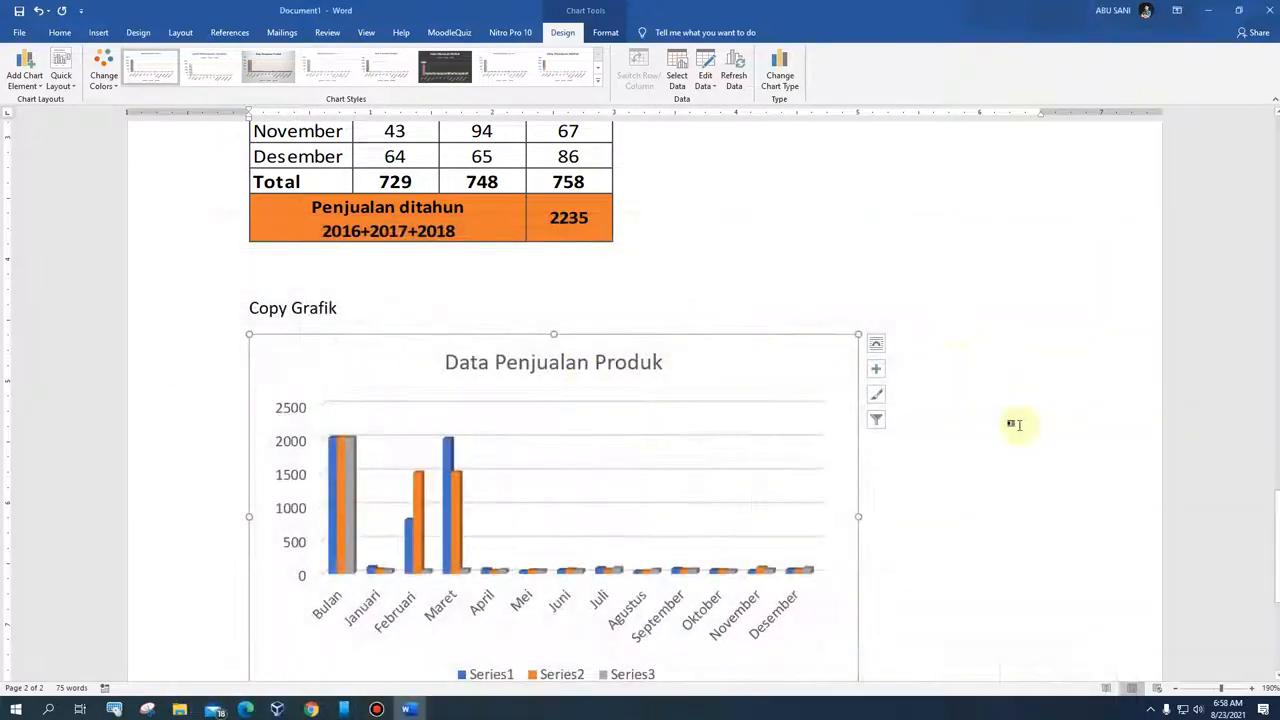
{"action": "scroll", "coordinate": [1015, 425], "scroll_direction": "down", "scroll_amount": 2}
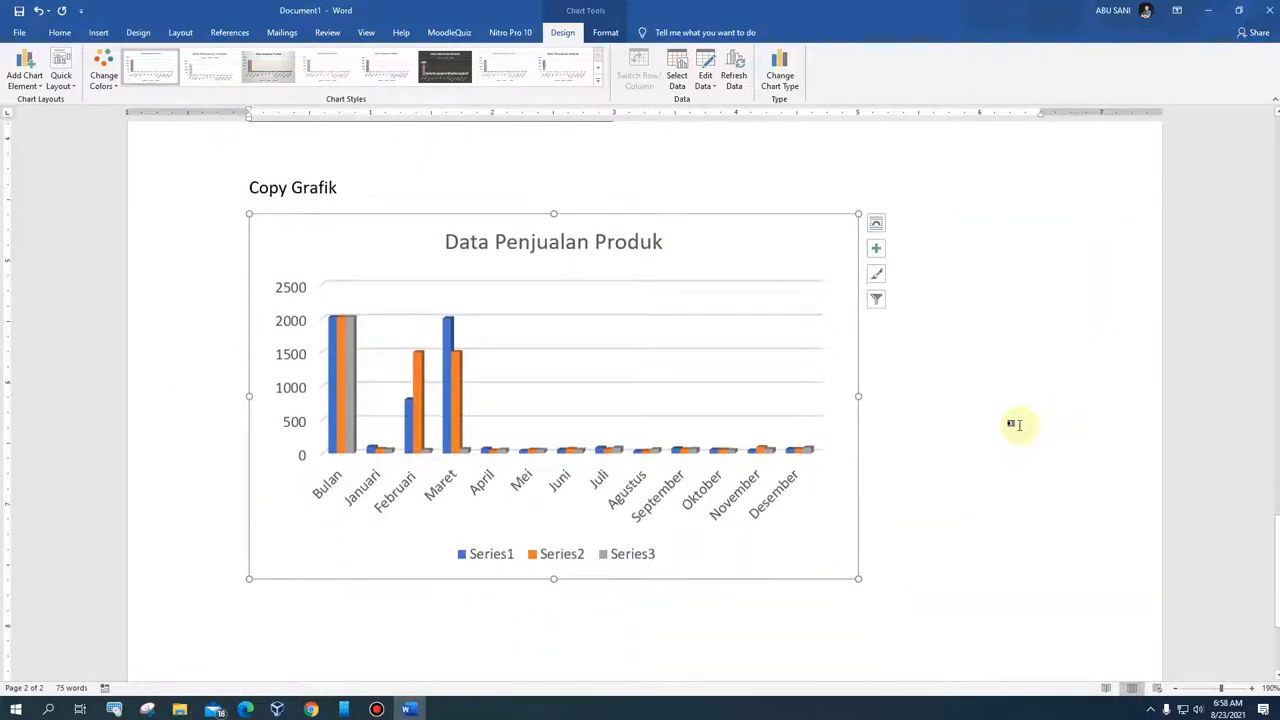
{"action": "scroll", "coordinate": [1015, 425], "scroll_direction": "up", "scroll_amount": 5}
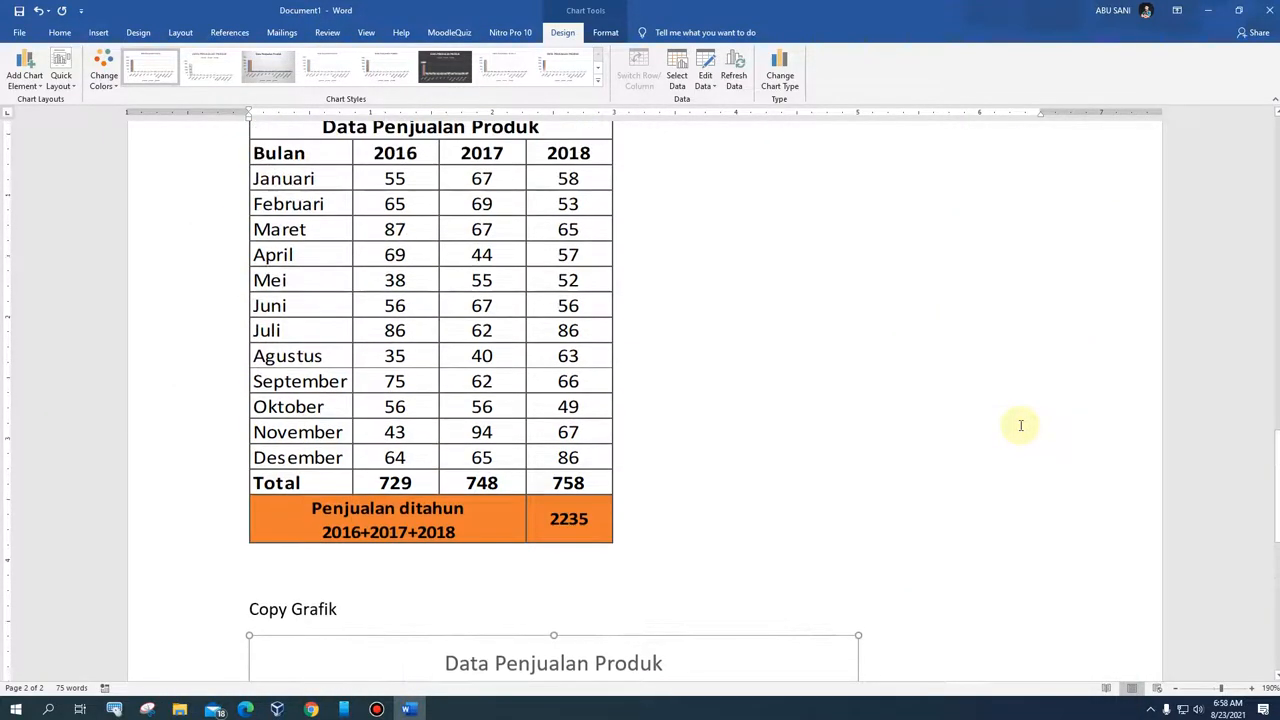
{"action": "scroll", "coordinate": [1021, 425], "scroll_direction": "up", "scroll_amount": 5}
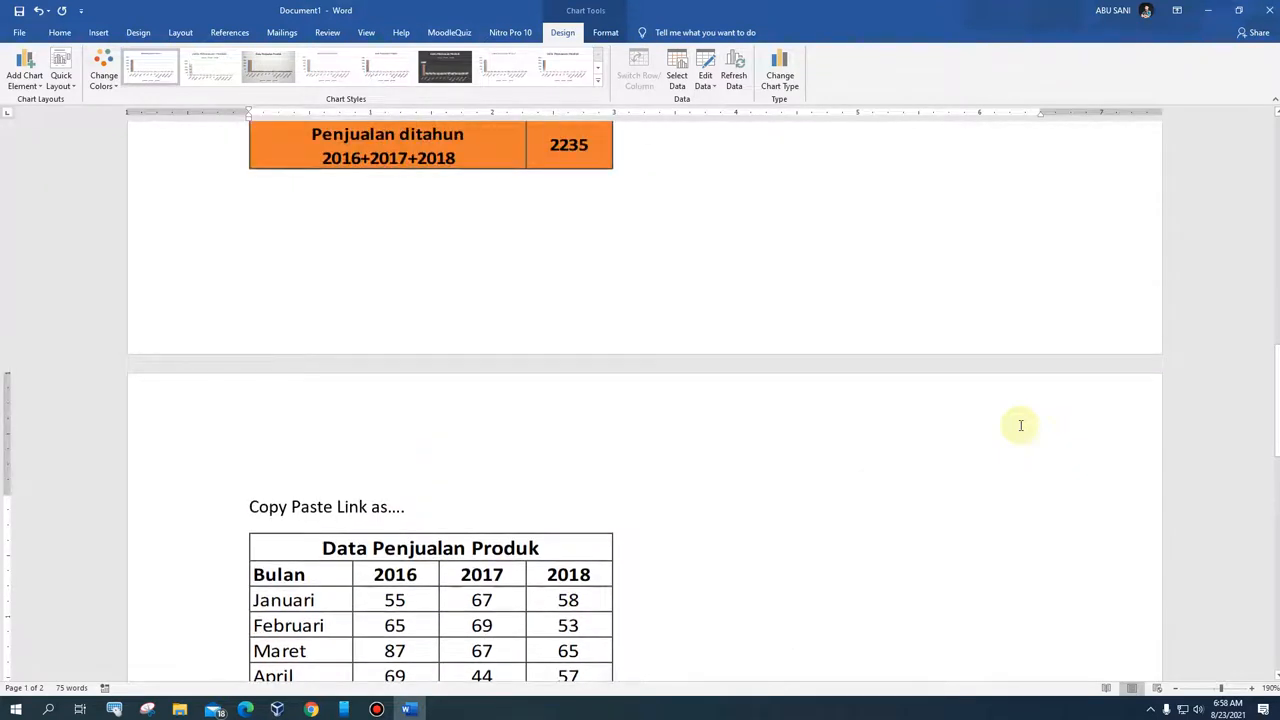
{"action": "scroll", "coordinate": [1021, 425], "scroll_direction": "up", "scroll_amount": 2}
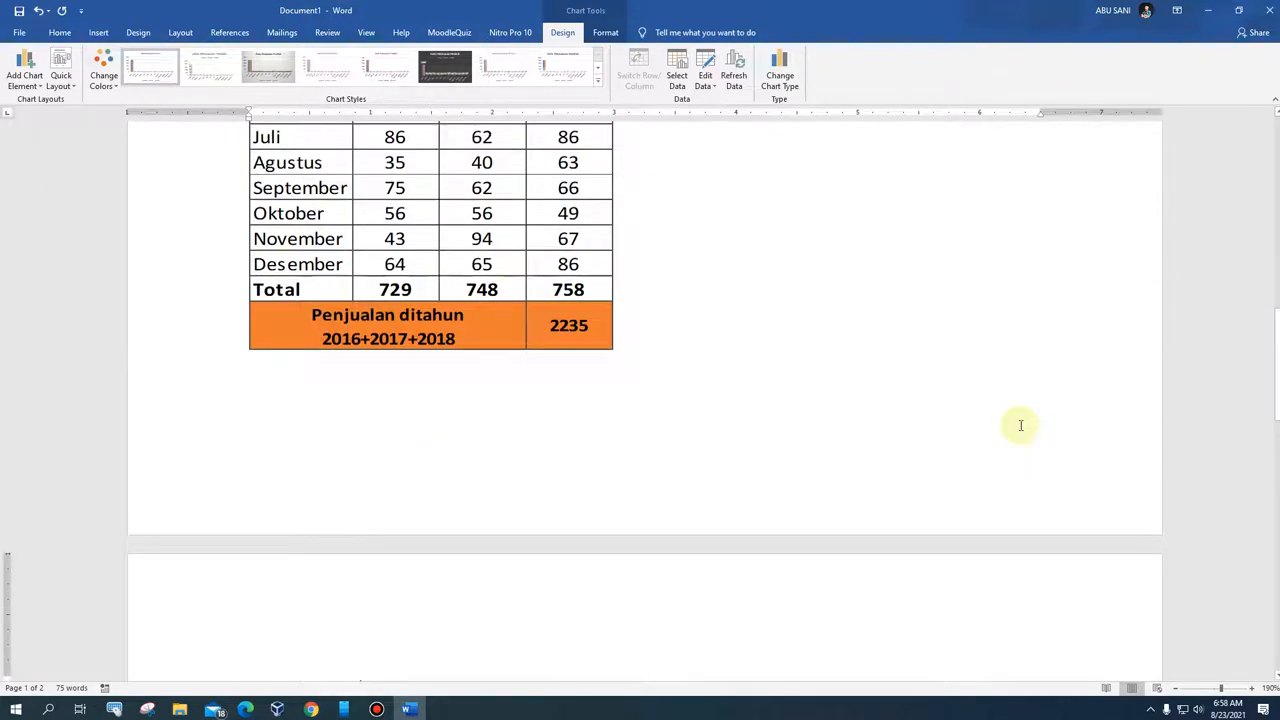